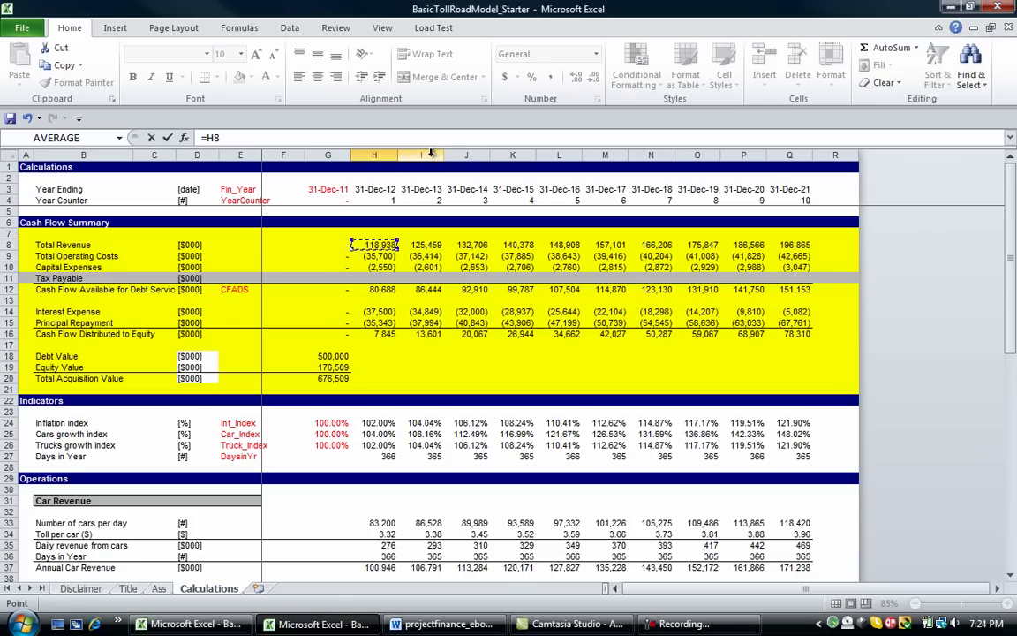
Step: Link the Tax section's 2012 Total Revenue to H8 and fill the link down through Capital Expenses, leaving Interest Expense empty
{"action": "key", "text": "Return"}
{"action": "key", "text": "Up"}
{"action": "key", "text": "shift+Down"}
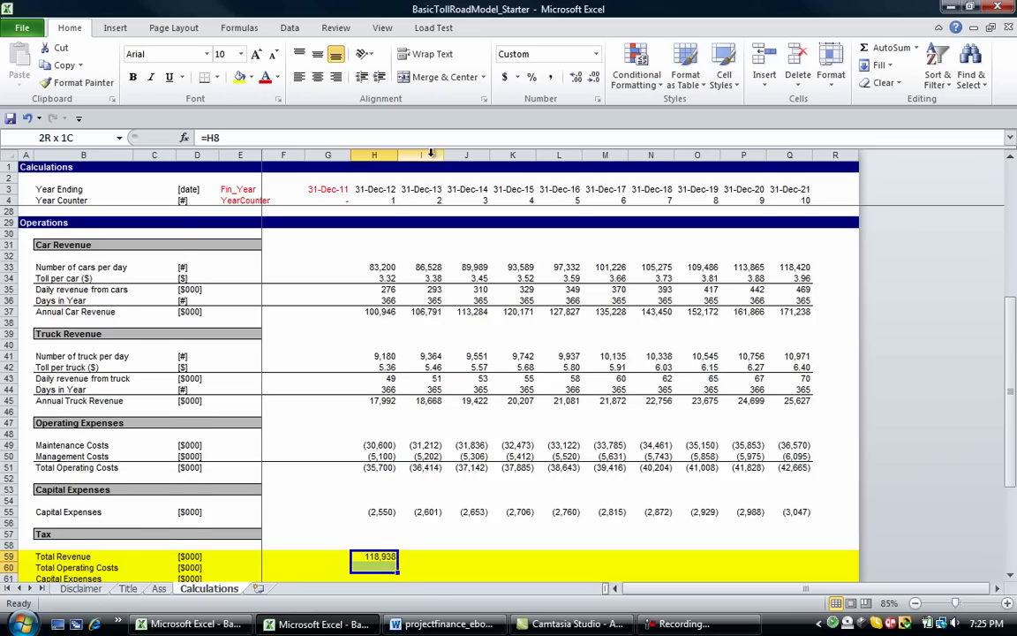
{"action": "key", "text": "shift+Down"}
{"action": "key", "text": "shift+Down"}
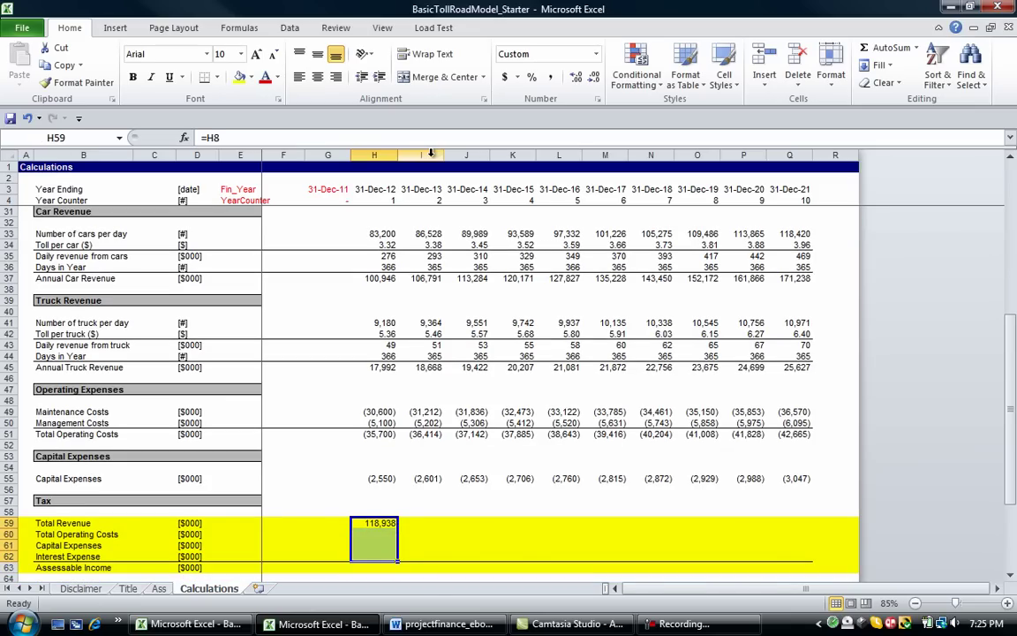
{"action": "key", "text": "ctrl+d"}
{"action": "key", "text": "Down"}
{"action": "key", "text": "Down"}
{"action": "key", "text": "Down"}
{"action": "key", "text": "Delete"}
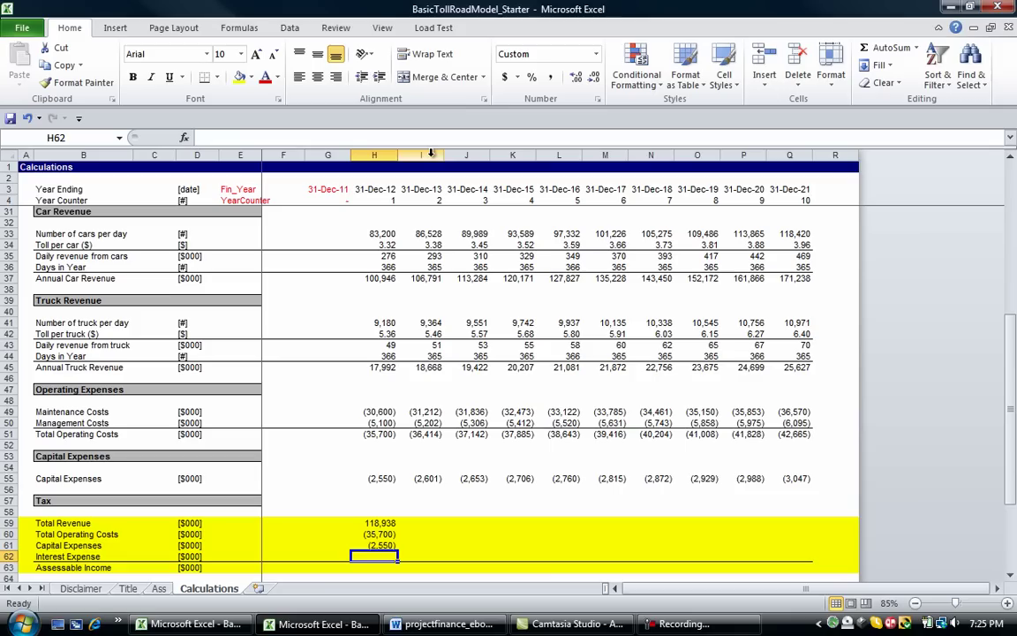
Step: Link the Tax section's 2012 Interest Expense in H62 to the Interest Expense row of the Cash Flow Summary
{"action": "type", "text": "="}
{"action": "key", "text": "Up"}
{"action": "key", "text": "Up"}
{"action": "key", "text": "Up"}
{"action": "key", "text": "Up"}
{"action": "key", "text": "Up"}
{"action": "key", "text": "Up"}
{"action": "key", "text": "Up"}
{"action": "key", "text": "Up"}
{"action": "key", "text": "Up"}
{"action": "key", "text": "Up"}
{"action": "key", "text": "Up"}
{"action": "key", "text": "Up"}
{"action": "key", "text": "Up"}
{"action": "key", "text": "Up"}
{"action": "key", "text": "Up"}
{"action": "key", "text": "Up"}
{"action": "key", "text": "Up"}
{"action": "key", "text": "Up"}
{"action": "key", "text": "Up"}
{"action": "key", "text": "Up"}
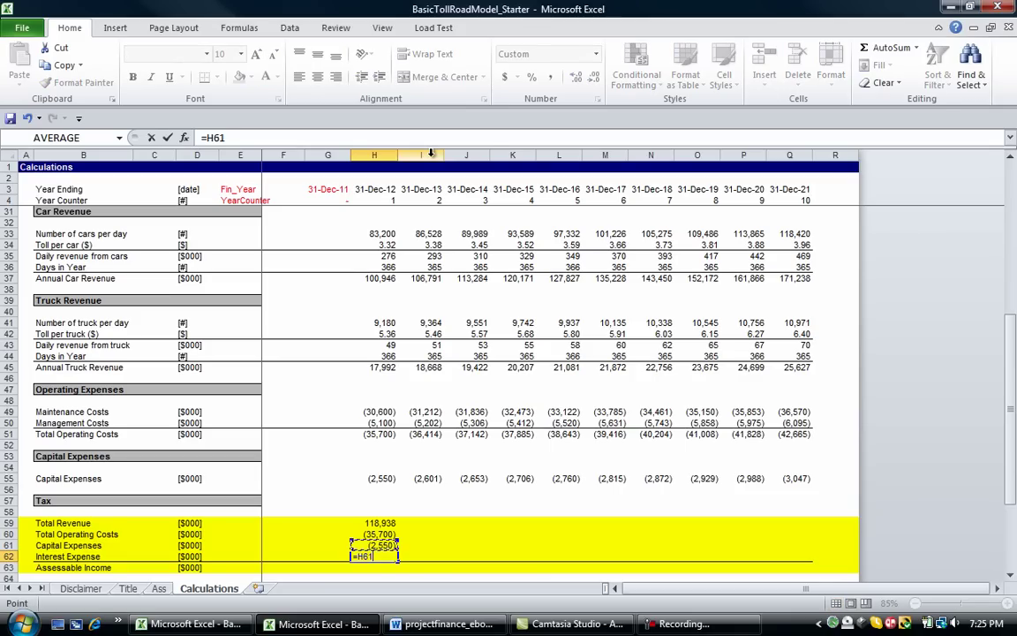
{"action": "key", "text": "Up"}
{"action": "key", "text": "Up"}
{"action": "key", "text": "Up"}
{"action": "key", "text": "Up"}
{"action": "key", "text": "Up"}
{"action": "key", "text": "Up"}
{"action": "key", "text": "Up"}
{"action": "key", "text": "Up"}
{"action": "key", "text": "Up"}
{"action": "key", "text": "Up"}
{"action": "key", "text": "Up"}
{"action": "key", "text": "Up"}
{"action": "key", "text": "Up"}
{"action": "key", "text": "Up"}
{"action": "key", "text": "Up"}
{"action": "key", "text": "Up"}
{"action": "key", "text": "Up"}
{"action": "key", "text": "Up"}
{"action": "key", "text": "Up"}
{"action": "key", "text": "Up"}
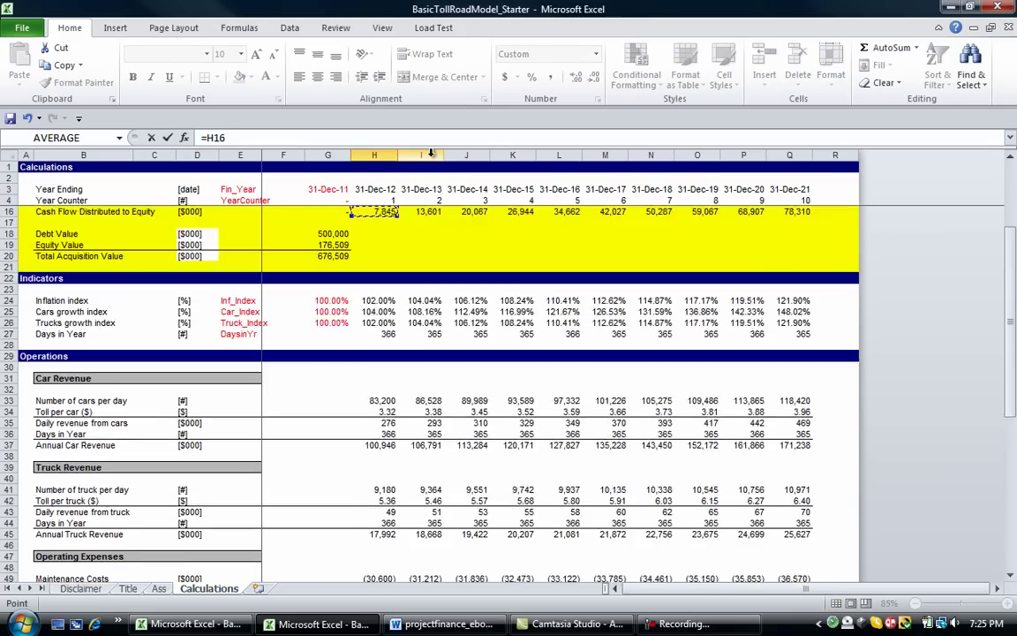
{"action": "key", "text": "Down"}
{"action": "key", "text": "Down"}
{"action": "key", "text": "Down"}
{"action": "key", "text": "Down"}
{"action": "key", "text": "Return"}
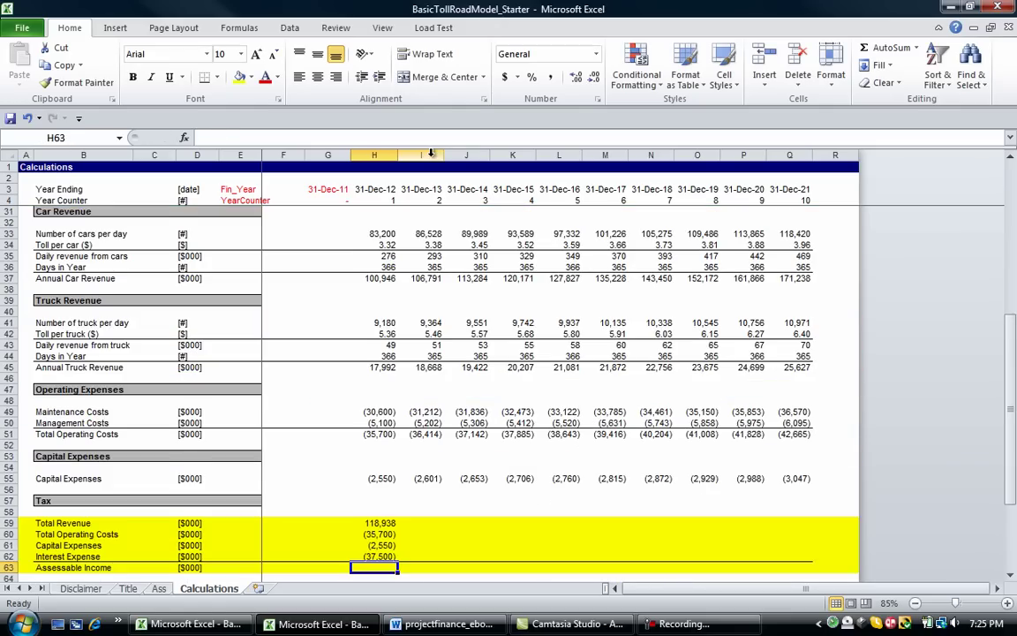
Step: Calculate the 2012 Assessable Income in H63 as the sum of H59:H62
{"action": "key", "text": "Down"}
{"action": "key", "text": "Up"}
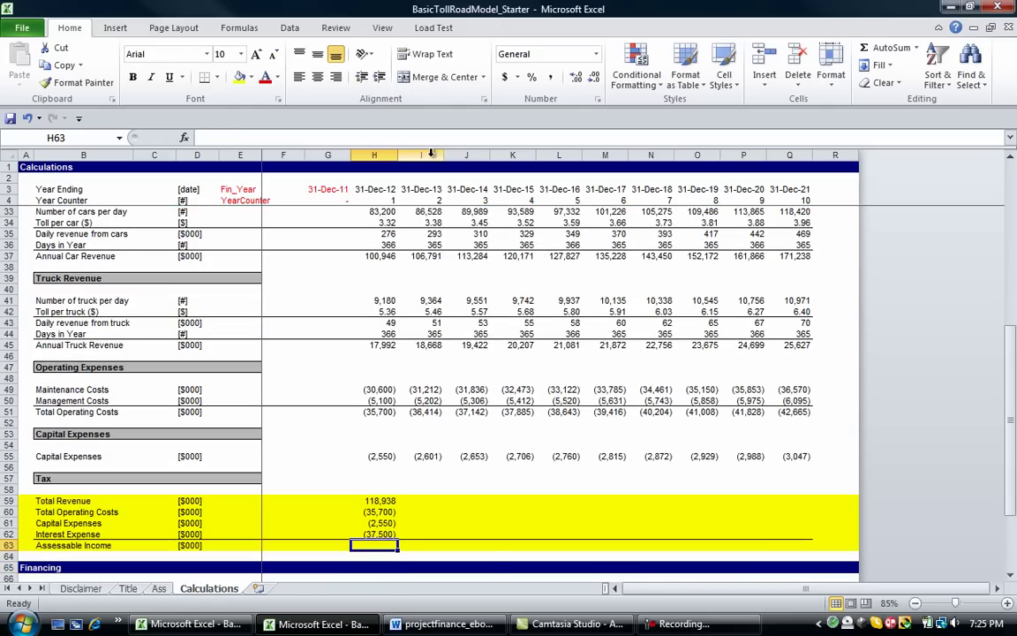
{"action": "key", "text": "alt+equal"}
{"action": "key", "text": "Return"}
Step: Fill the 2012 tax formulas in H59:H63 across to the 2021 column Q
{"action": "key", "text": "Up"}
{"action": "key", "text": "shift+Up"}
{"action": "key", "text": "shift+Up"}
{"action": "key", "text": "shift+Up"}
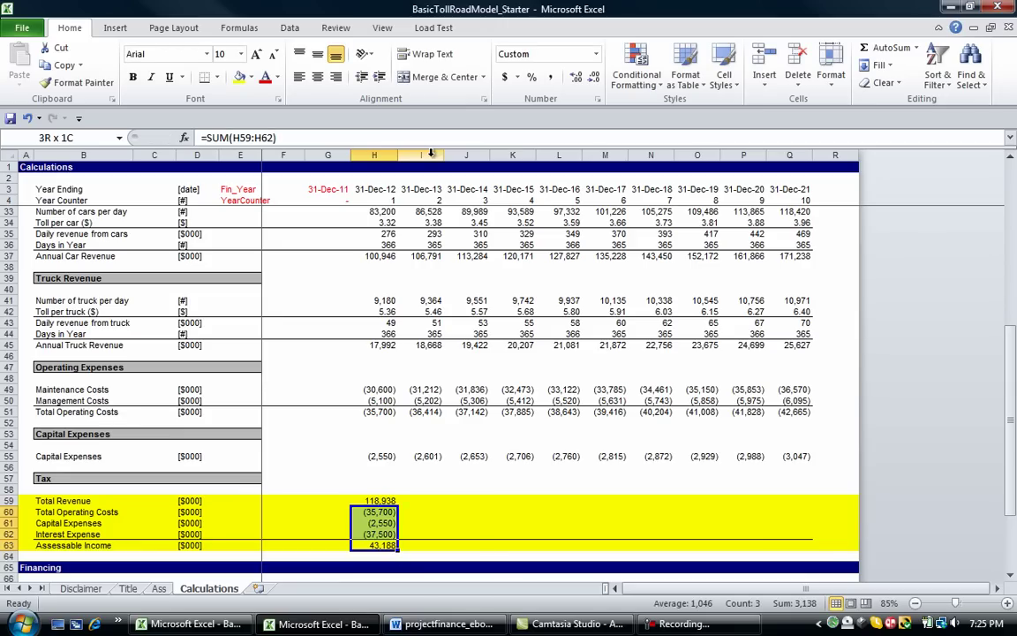
{"action": "key", "text": "shift+Up"}
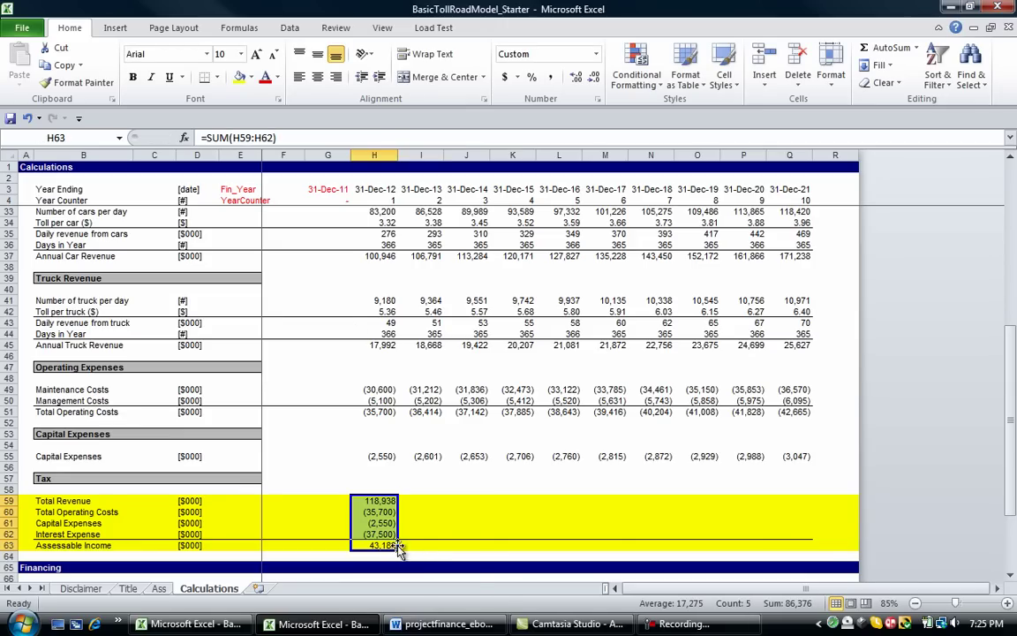
{"action": "left_click_drag", "start_coordinate": [398, 548], "coordinate": [819, 539]}
Step: Insert three blank rows above the Financing heading at row 65
{"action": "key", "text": "Down"}
{"action": "key", "text": "Down"}
{"action": "key", "text": "Down"}
{"action": "key", "text": "Left"}
{"action": "key", "text": "Left"}
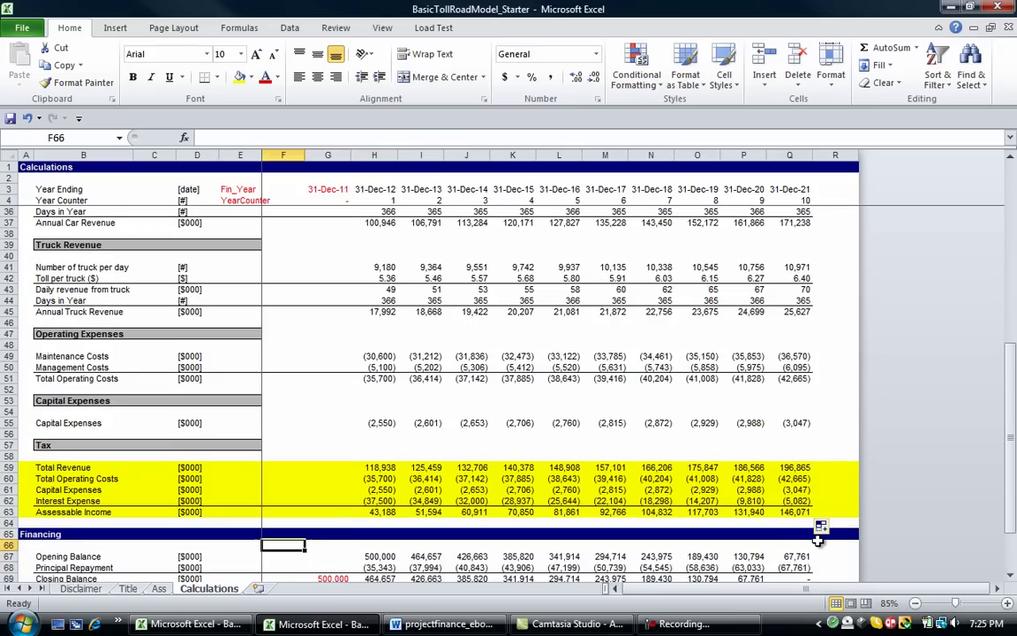
{"action": "key", "text": "Up"}
{"action": "key", "text": "shift+space"}
{"action": "key", "text": "ctrl+plus"}
{"action": "key", "text": "ctrl+plus"}
{"action": "key", "text": "ctrl+plus"}
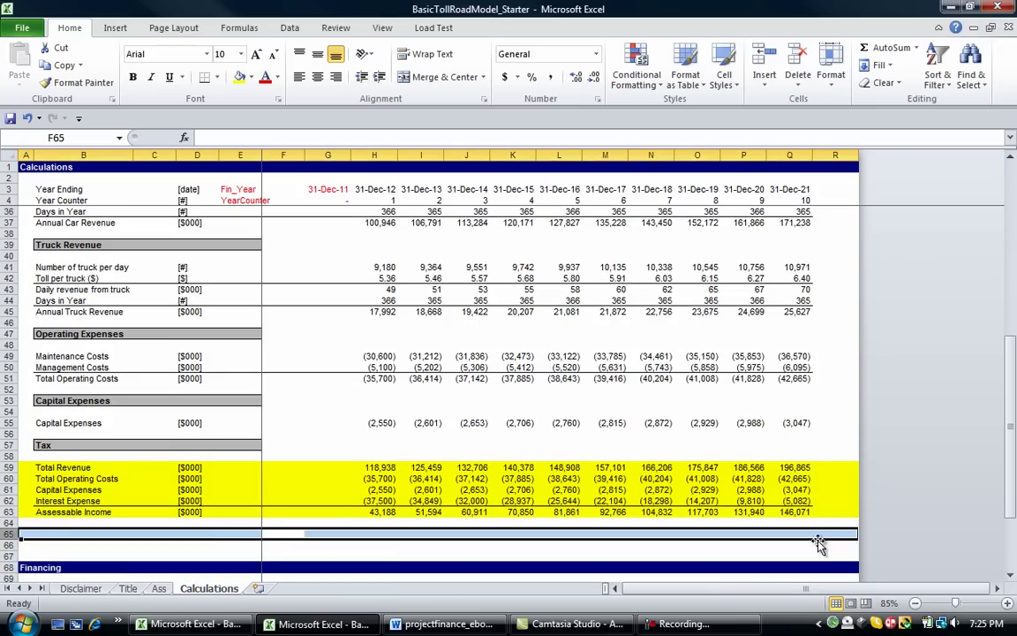
Step: Label cell B65 "Tax Payable" and undo the yellow fill applied automatically to it
{"action": "key", "text": "Left"}
{"action": "key", "text": "Left"}
{"action": "key", "text": "Left"}
{"action": "key", "text": "Left"}
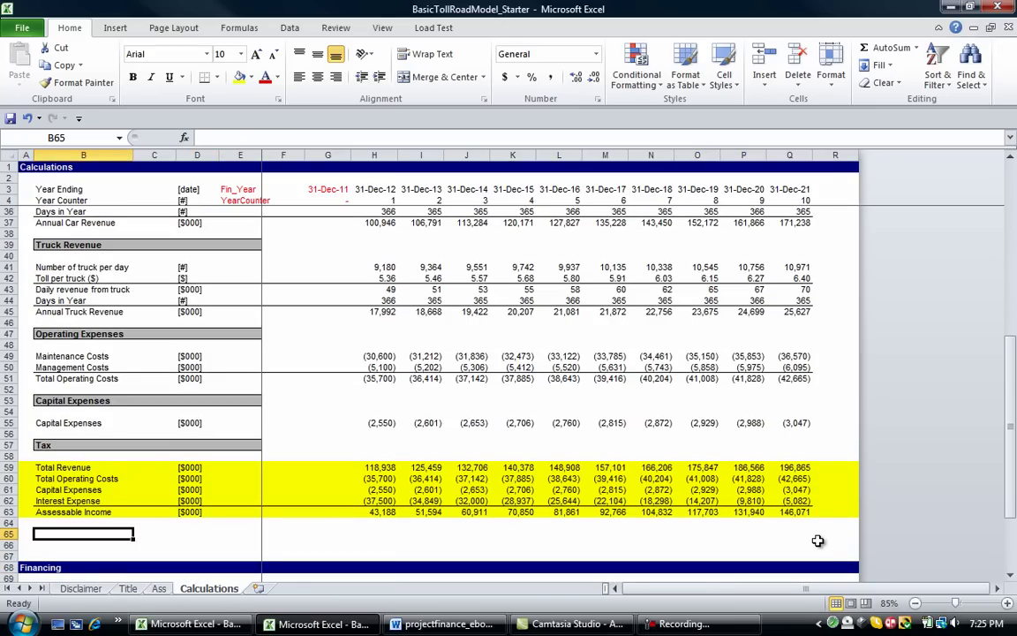
{"action": "type", "text": "Tax Pa"}
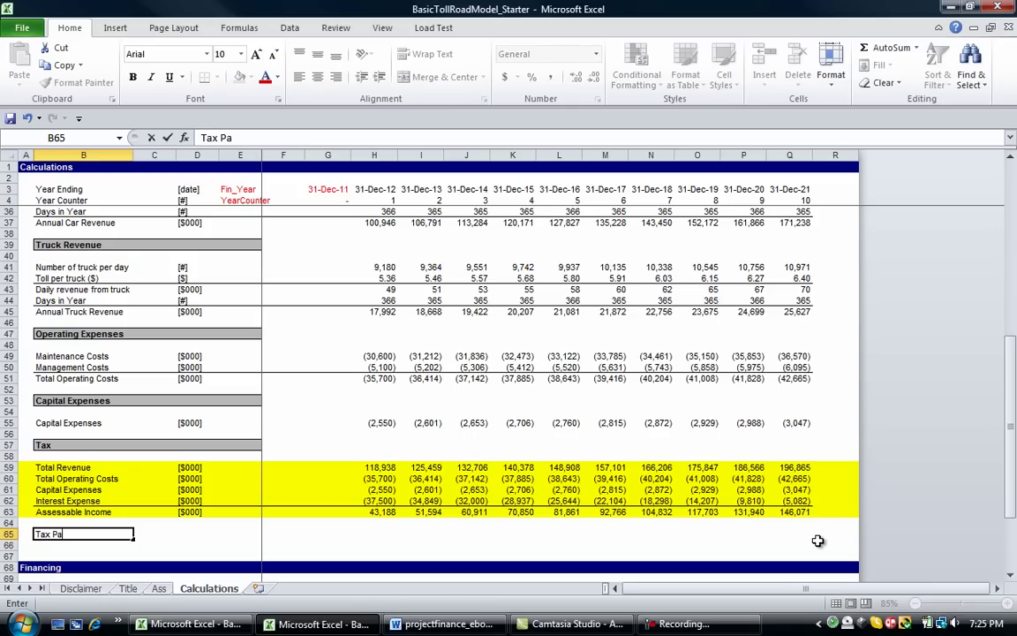
{"action": "type", "text": "yable"}
{"action": "key", "text": "Return"}
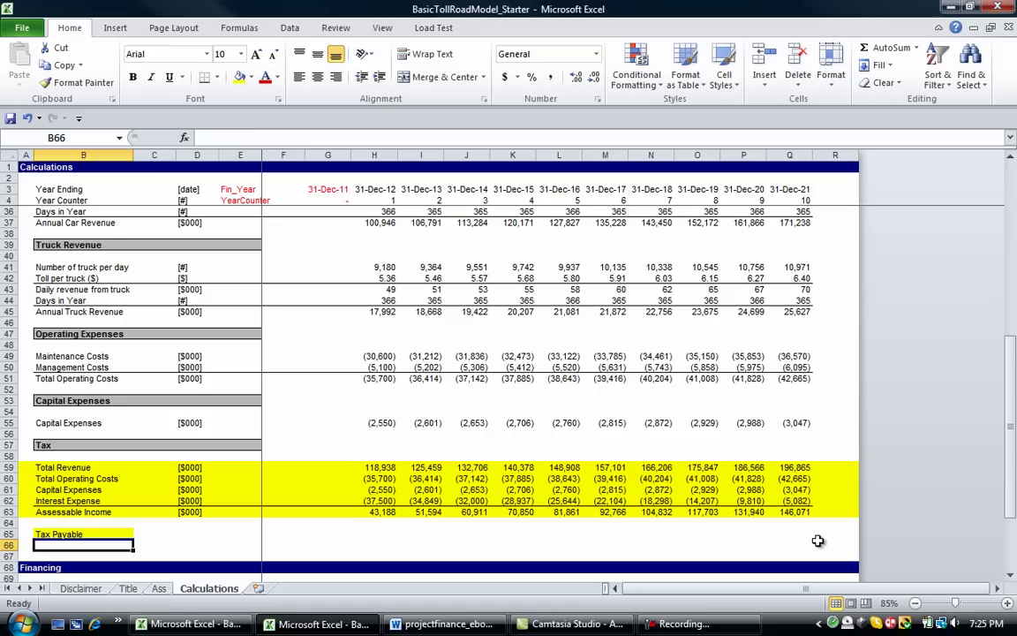
{"action": "key", "text": "Up"}
{"action": "key", "text": "ctrl+z"}
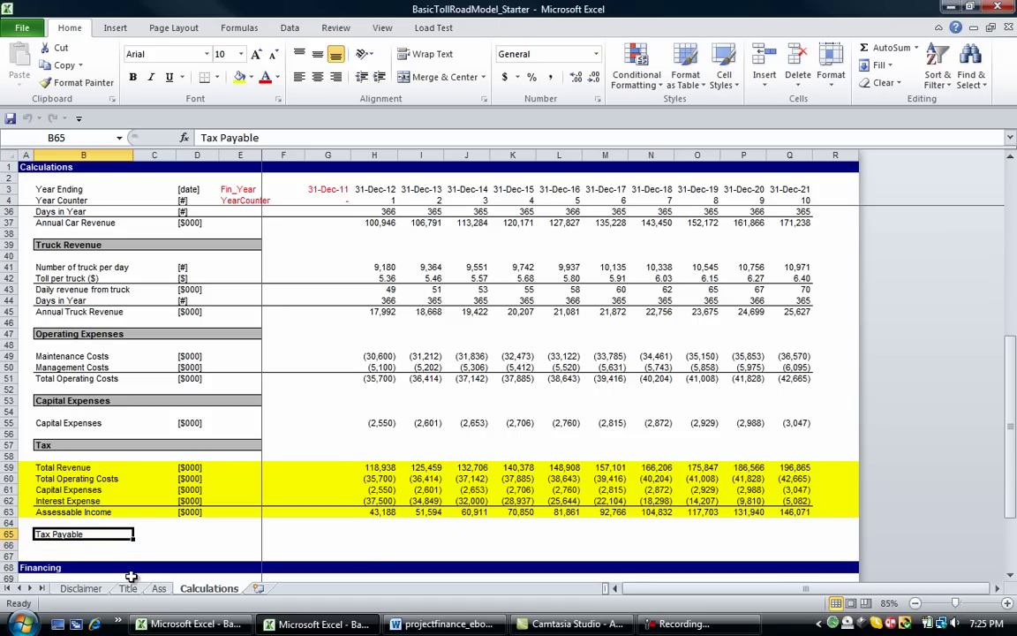
{"action": "left_click", "coordinate": [9, 533]}
{"action": "right_click", "coordinate": [9, 534]}
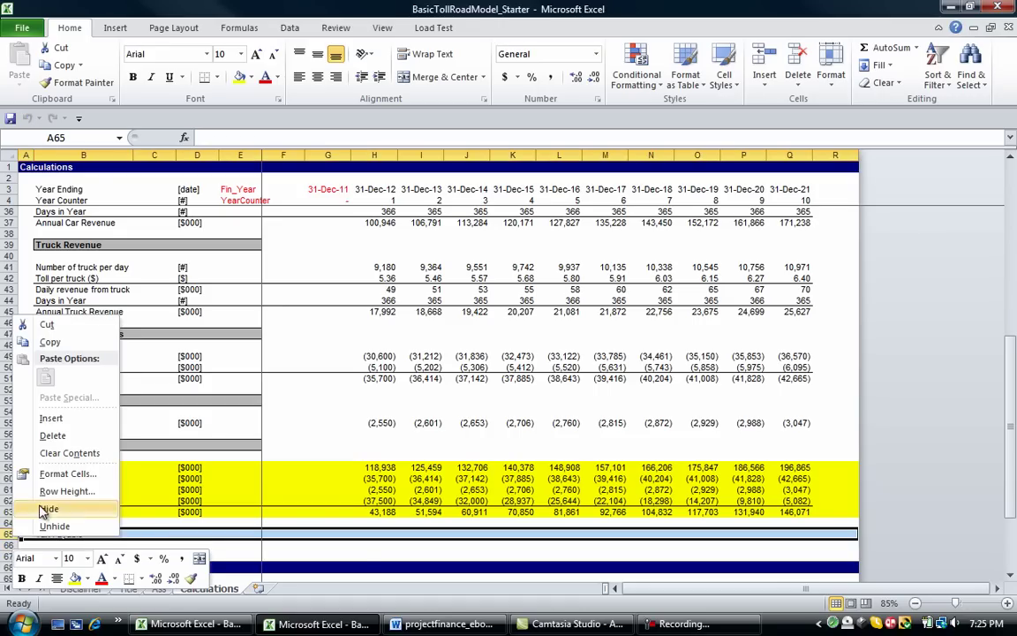
{"action": "key", "text": "Escape"}
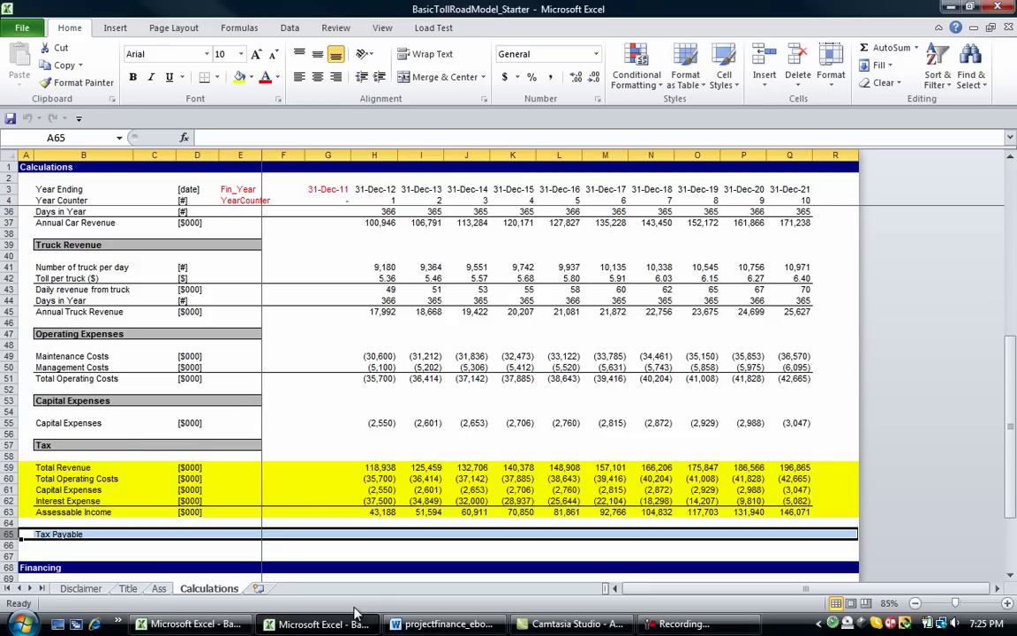
Step: Copy the [$000] unit label from the Capital Expenses row to the Tax Payable row in D65
{"action": "left_click", "coordinate": [292, 536]}
{"action": "key", "text": "Up"}
{"action": "key", "text": "Up"}
{"action": "key", "text": "Up"}
{"action": "key", "text": "Up"}
{"action": "key", "text": "Left"}
{"action": "key", "text": "Left"}
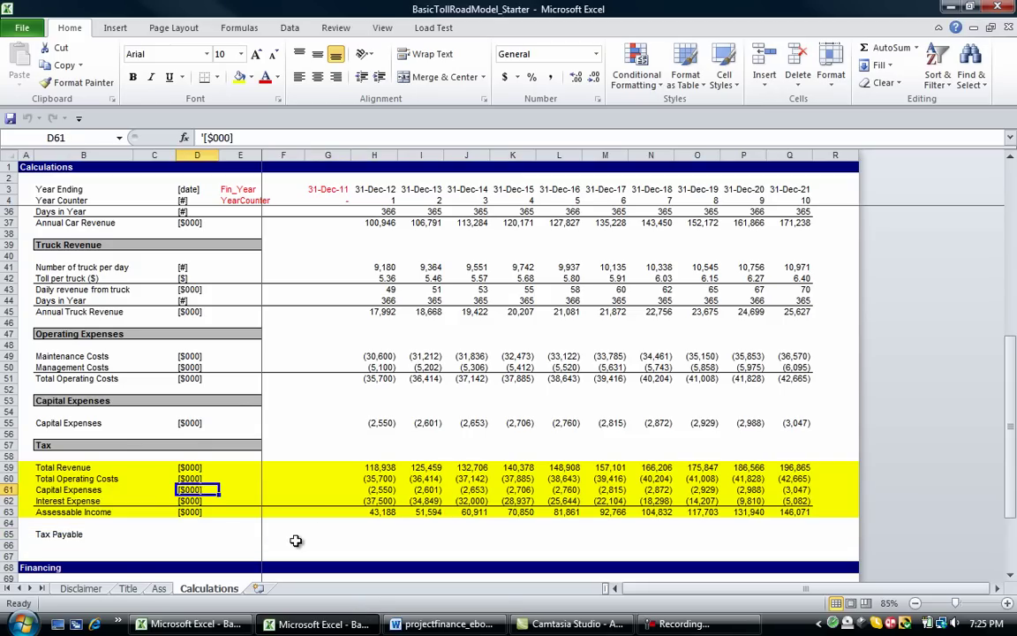
{"action": "key", "text": "ctrl+c"}
{"action": "key", "text": "Down"}
{"action": "key", "text": "Down"}
{"action": "key", "text": "Down"}
{"action": "key", "text": "Down"}
{"action": "key", "text": "ctrl+v"}
Step: Enter a 2012 Tax Payable formula in H65 multiplying TaxRate from the Ass sheet by the Assessable Income in H63
{"action": "key", "text": "Right"}
{"action": "key", "text": "Right"}
{"action": "key", "text": "Right"}
{"action": "key", "text": "Right"}
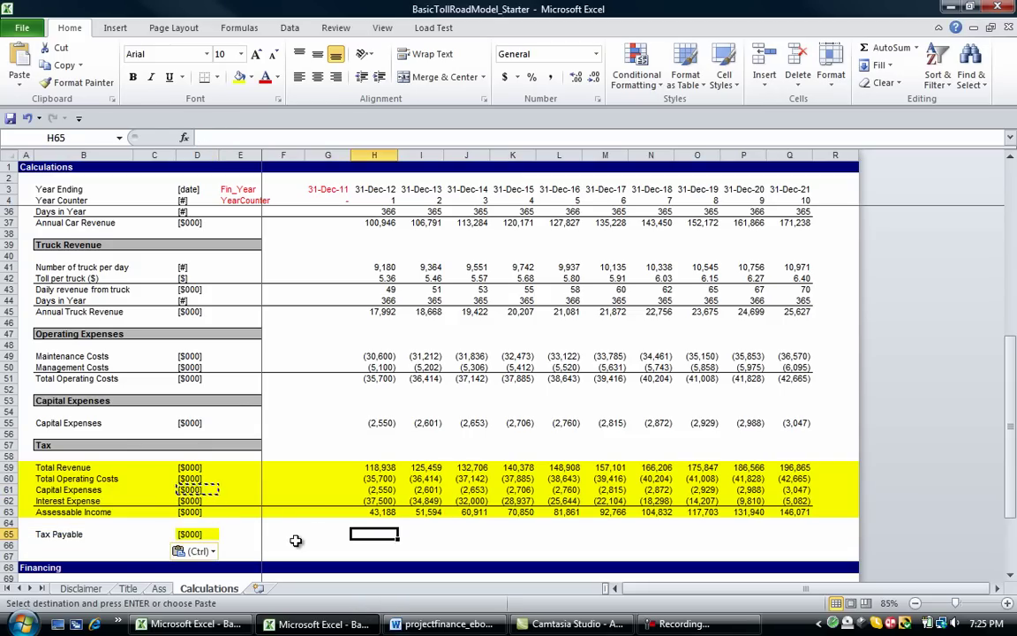
{"action": "type", "text": "="}
{"action": "key", "text": "ctrl+Page_Up"}
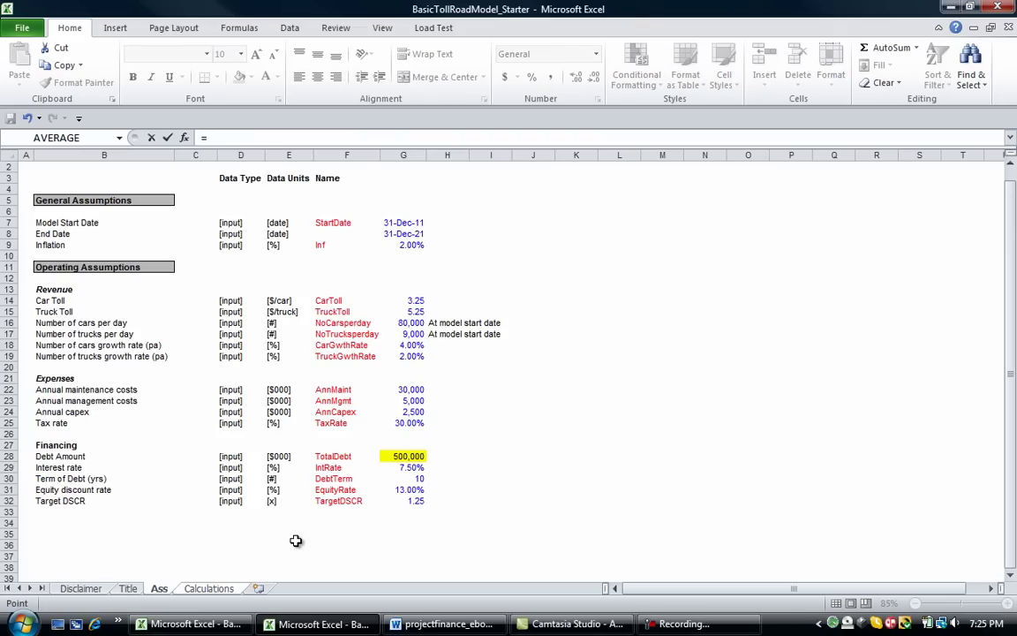
{"action": "left_click", "coordinate": [386, 423]}
{"action": "type", "text": "*"}
{"action": "key", "text": "ctrl+Page_Down"}
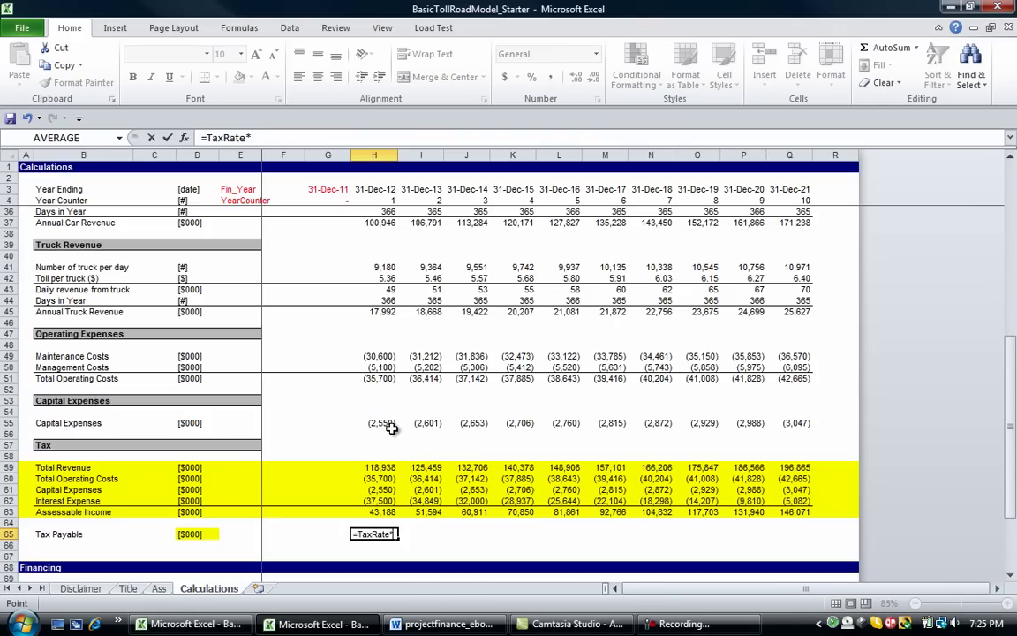
{"action": "left_click", "coordinate": [375, 512]}
Step: Remove the Calculations sheet reference from the H65 formula, making it =TaxRate*H63
{"action": "key", "text": "F2"}
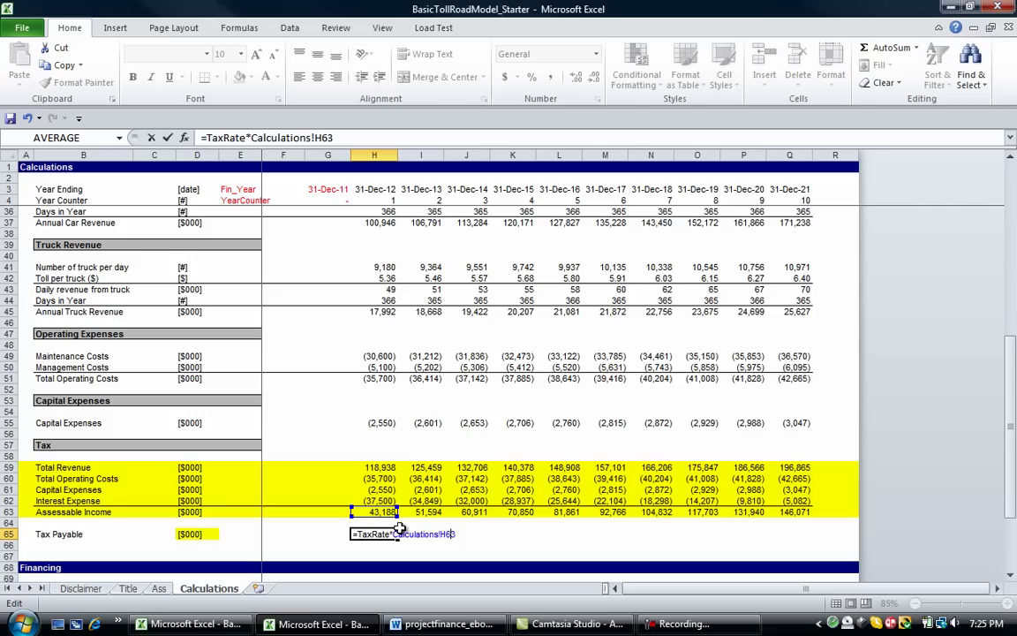
{"action": "key", "text": "Left"}
{"action": "key", "text": "Left"}
{"action": "key", "text": "Left"}
{"action": "key", "text": "BackSpace"}
{"action": "key", "text": "BackSpace"}
{"action": "key", "text": "BackSpace"}
{"action": "key", "text": "BackSpace"}
{"action": "key", "text": "BackSpace"}
{"action": "key", "text": "BackSpace"}
{"action": "key", "text": "BackSpace"}
{"action": "key", "text": "BackSpace"}
{"action": "key", "text": "BackSpace"}
{"action": "key", "text": "BackSpace"}
{"action": "key", "text": "BackSpace"}
{"action": "key", "text": "BackSpace"}
{"action": "key", "text": "BackSpace"}
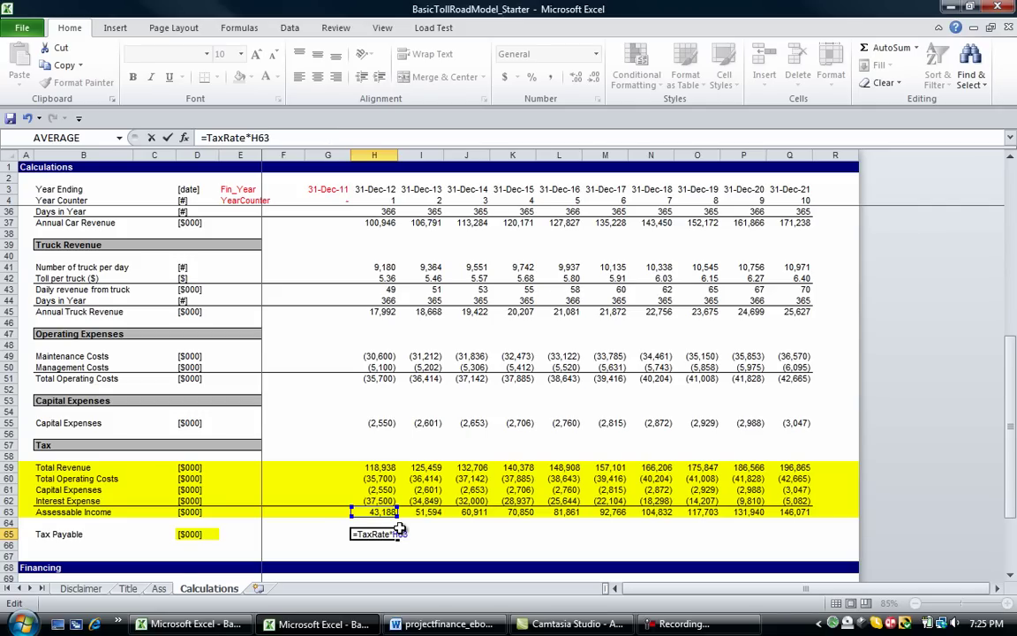
{"action": "key", "text": "Return"}
{"action": "key", "text": "Up"}
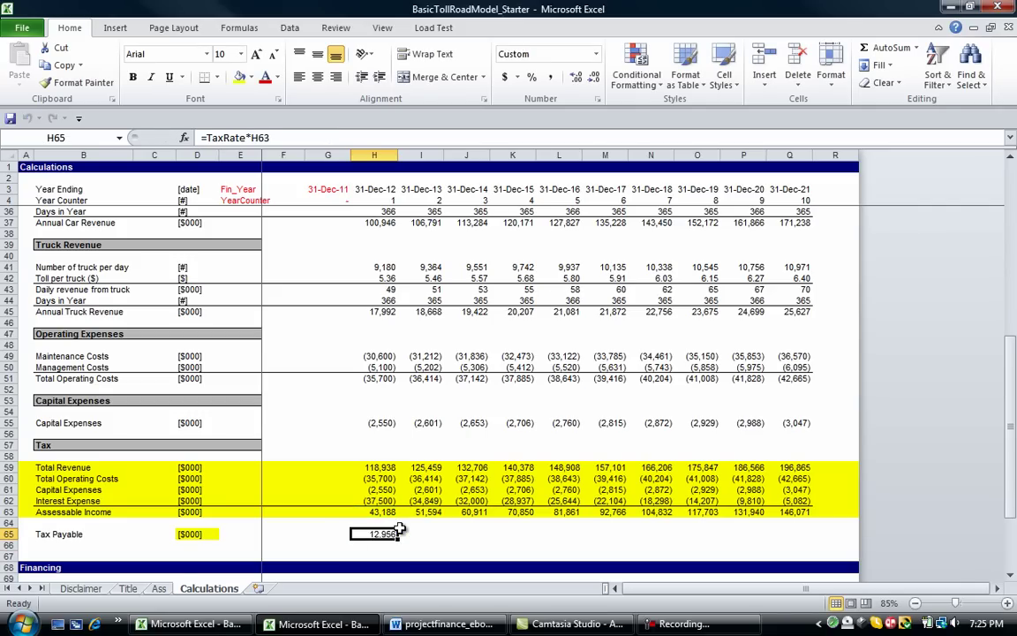
Step: Change the H65 formula to =-TaxRate*H63 and fill it across to the 2021 column Q
{"action": "key", "text": "F2"}
{"action": "key", "text": "Return"}
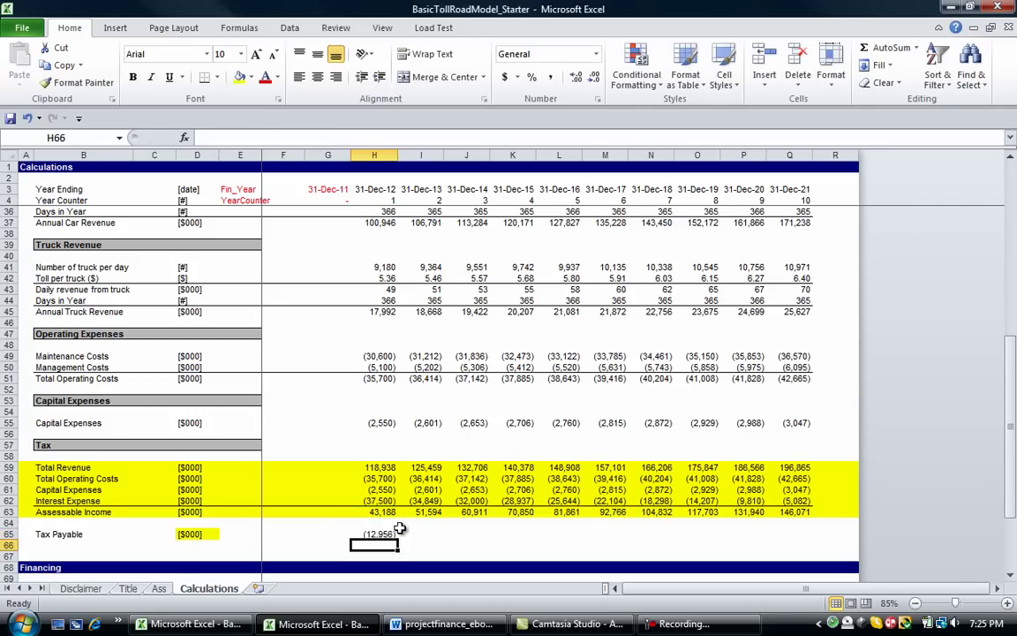
{"action": "key", "text": "Up"}
{"action": "key", "text": "shift+Right"}
{"action": "key", "text": "shift+Right"}
{"action": "key", "text": "shift+Right"}
{"action": "key", "text": "shift+Right"}
{"action": "key", "text": "shift+Right"}
{"action": "key", "text": "shift+Right"}
{"action": "key", "text": "shift+Right"}
{"action": "key", "text": "shift+Right"}
{"action": "key", "text": "shift+Right"}
{"action": "key", "text": "ctrl+r"}
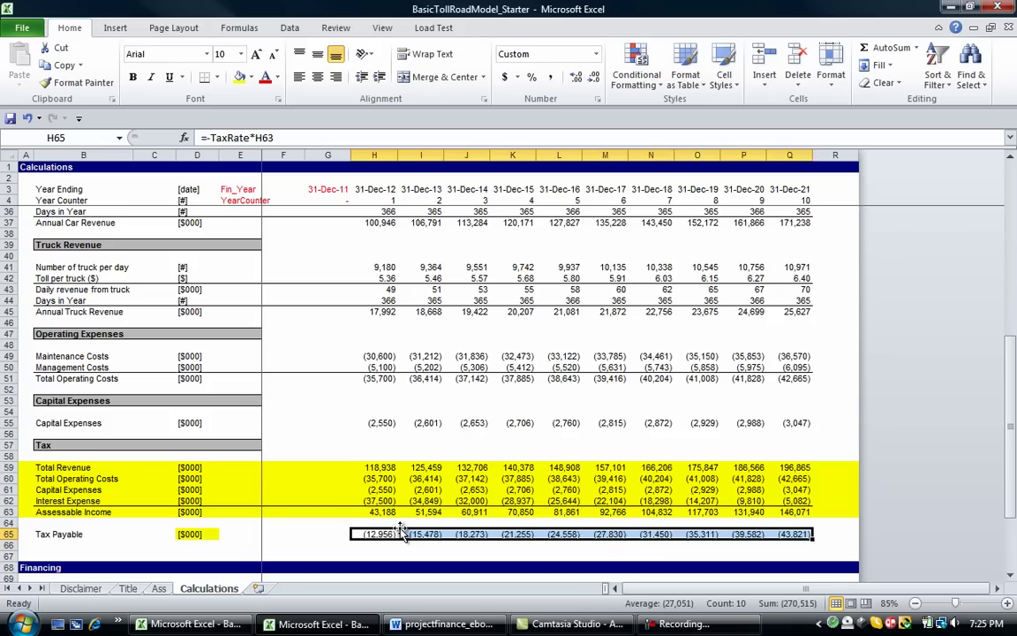
Step: Remove the yellow fill from the Tax Payable unit cell D65
{"action": "key", "text": "Left"}
{"action": "key", "text": "Left"}
{"action": "key", "text": "Left"}
{"action": "key", "text": "Left"}
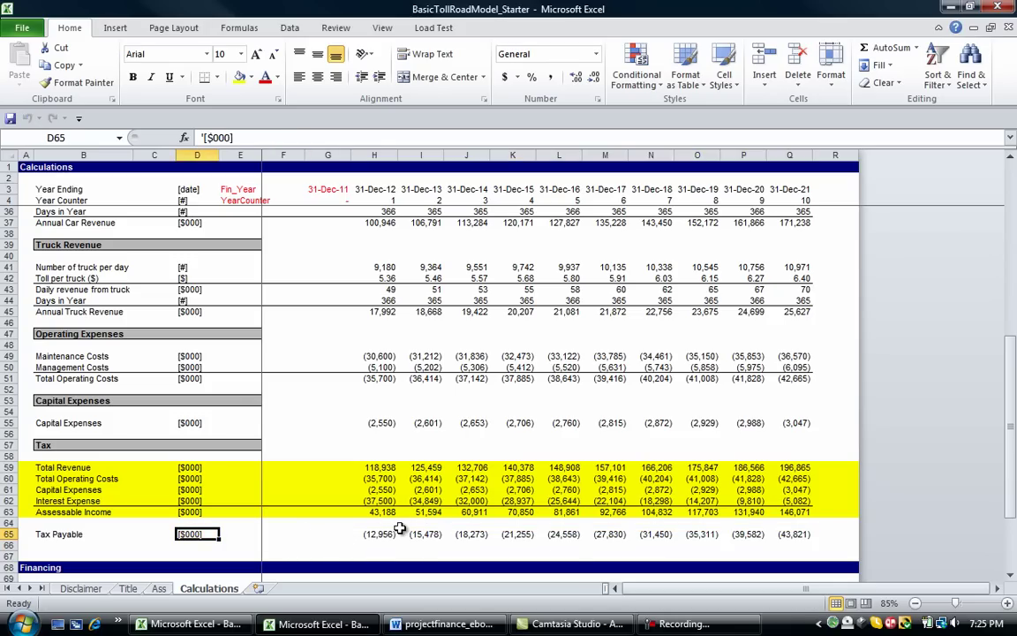
Step: Remove the yellow fill from the Tax section's rows 59 to 63, Total Revenue through Assessable Income
{"action": "key", "text": "Up"}
{"action": "key", "text": "Up"}
{"action": "key", "text": "shift+space"}
{"action": "key", "text": "shift+Up"}
{"action": "key", "text": "shift+Up"}
{"action": "key", "text": "shift+Up"}
{"action": "key", "text": "shift+Up"}
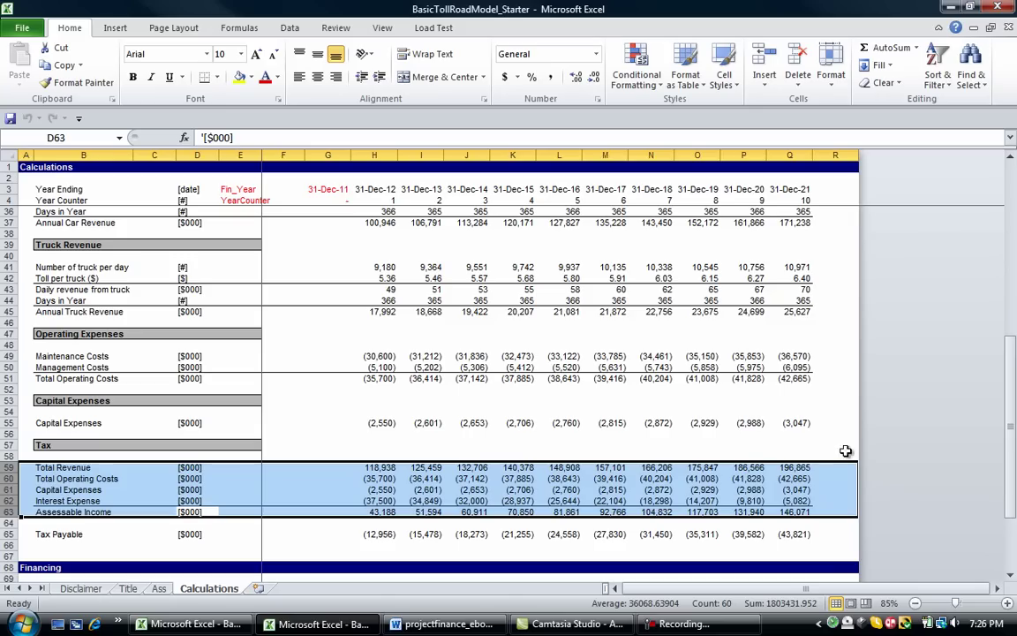
Step: Link the 2011 Tax Payable cell G11 in the Cash Flow Summary to the Tax section with =G65
{"action": "left_click_drag", "start_coordinate": [1007, 404], "coordinate": [982, 234]}
{"action": "left_click", "coordinate": [325, 277]}
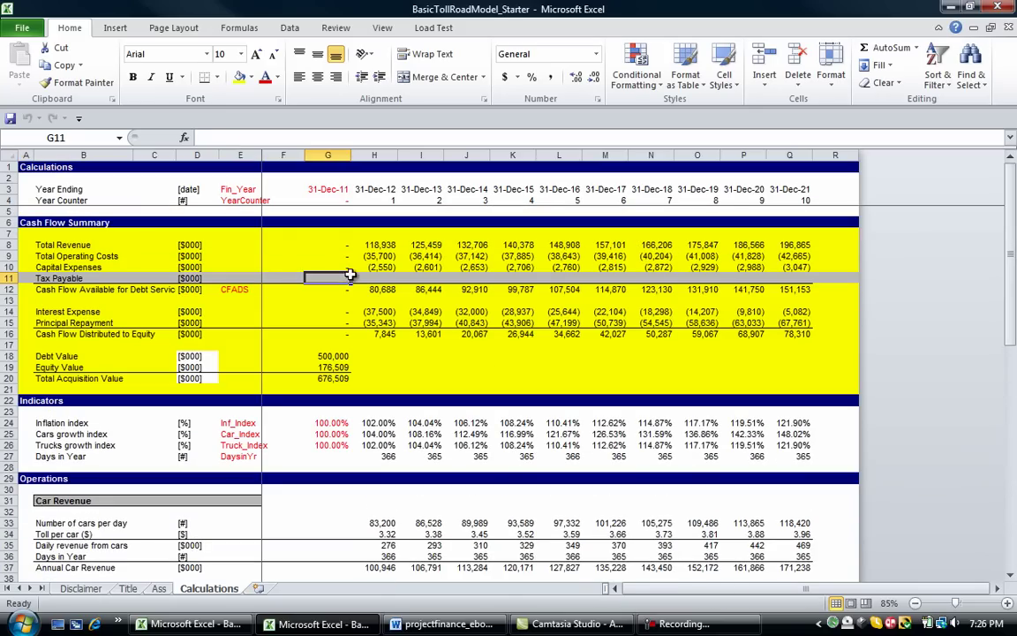
{"action": "type", "text": "="}
{"action": "key", "text": "Down"}
{"action": "key", "text": "Down"}
{"action": "key", "text": "Down"}
{"action": "key", "text": "Down"}
{"action": "key", "text": "Down"}
{"action": "key", "text": "Down"}
{"action": "key", "text": "Down"}
{"action": "key", "text": "Down"}
{"action": "key", "text": "Down"}
{"action": "key", "text": "Down"}
{"action": "key", "text": "Down"}
{"action": "key", "text": "Down"}
{"action": "key", "text": "Down"}
{"action": "key", "text": "Down"}
{"action": "key", "text": "Down"}
{"action": "key", "text": "Down"}
{"action": "key", "text": "Down"}
{"action": "key", "text": "Down"}
{"action": "key", "text": "Down"}
{"action": "key", "text": "Down"}
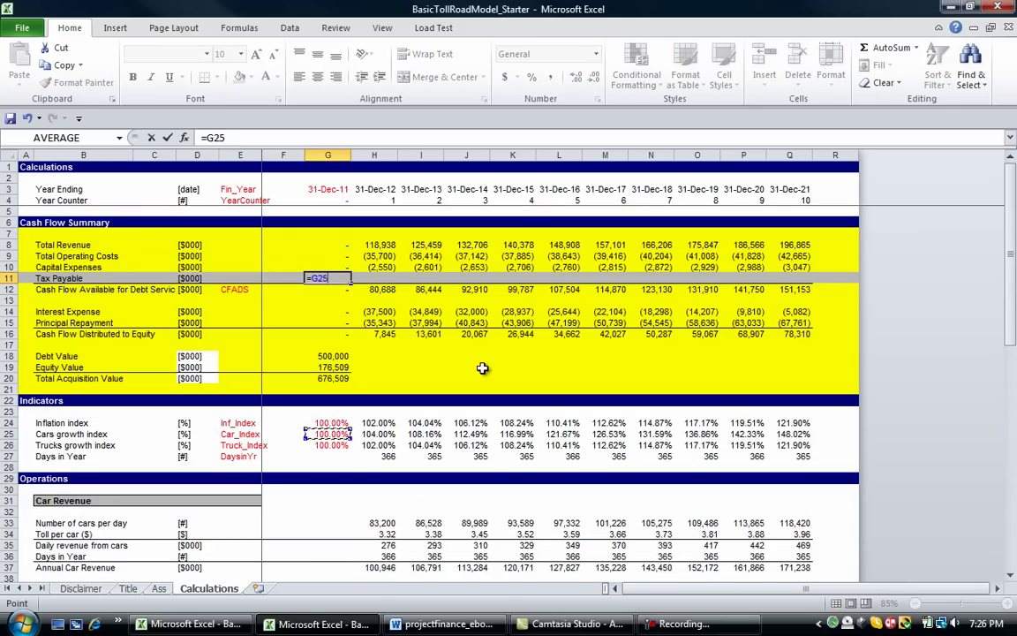
{"action": "key", "text": "Down"}
{"action": "key", "text": "Down"}
{"action": "key", "text": "Down"}
{"action": "key", "text": "Down"}
{"action": "key", "text": "Down"}
{"action": "key", "text": "Down"}
{"action": "key", "text": "Down"}
{"action": "key", "text": "Down"}
{"action": "key", "text": "Down"}
{"action": "key", "text": "Down"}
{"action": "key", "text": "Down"}
{"action": "key", "text": "Down"}
{"action": "key", "text": "Down"}
{"action": "key", "text": "Down"}
{"action": "key", "text": "Down"}
{"action": "key", "text": "Down"}
{"action": "key", "text": "Down"}
{"action": "key", "text": "Down"}
{"action": "key", "text": "Down"}
{"action": "key", "text": "Down"}
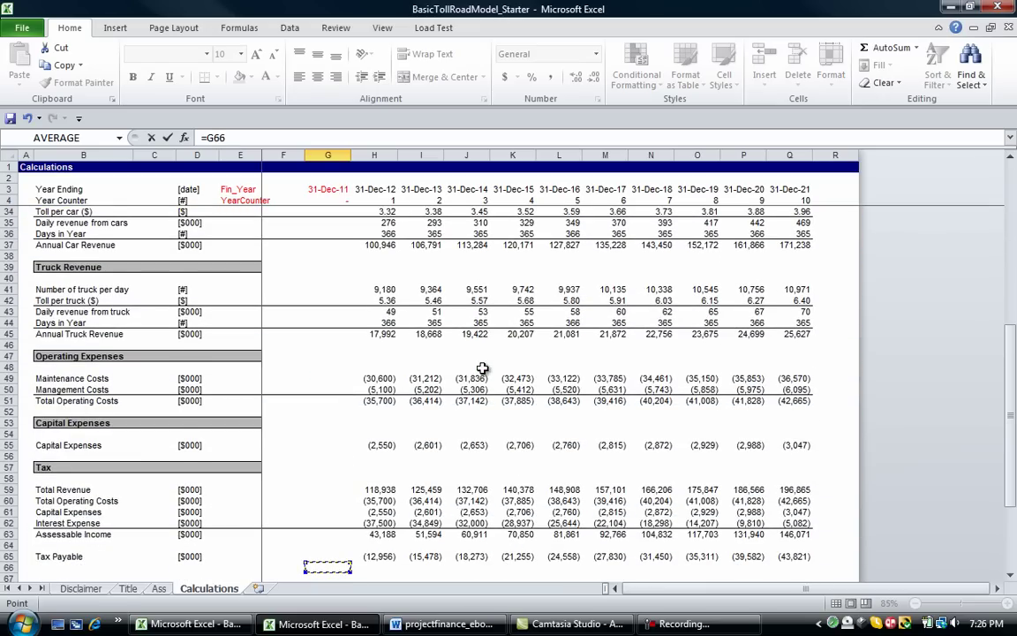
{"action": "key", "text": "Down"}
{"action": "key", "text": "Up"}
{"action": "key", "text": "Up"}
{"action": "key", "text": "Return"}
{"action": "key", "text": "Up"}
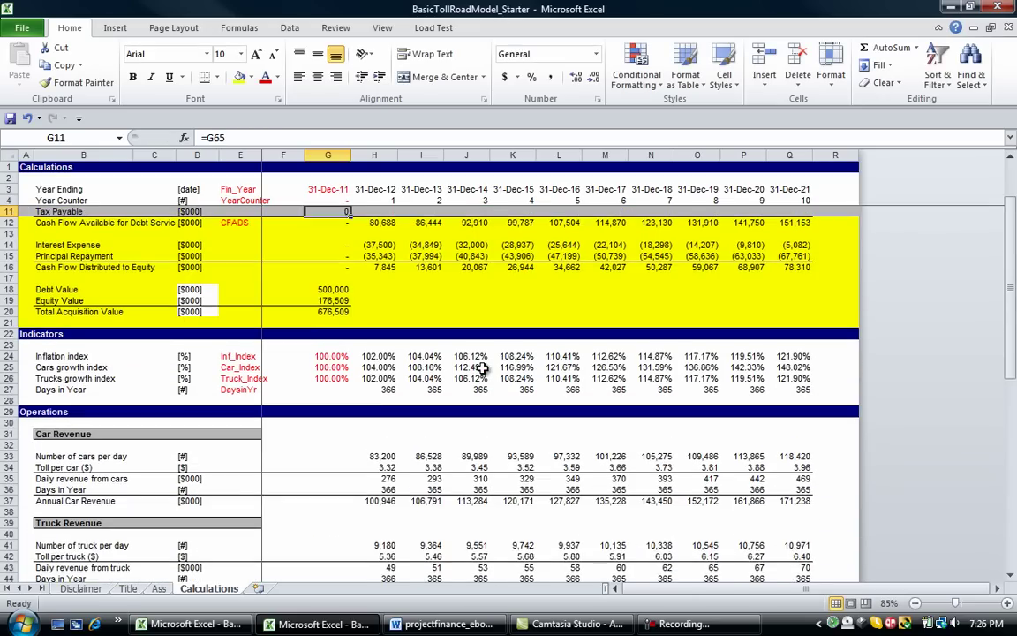
Step: Give G11 the custom number format of the row above and fill its formula across to the 2021 column Q
{"action": "key", "text": "Up"}
{"action": "key", "text": "Down"}
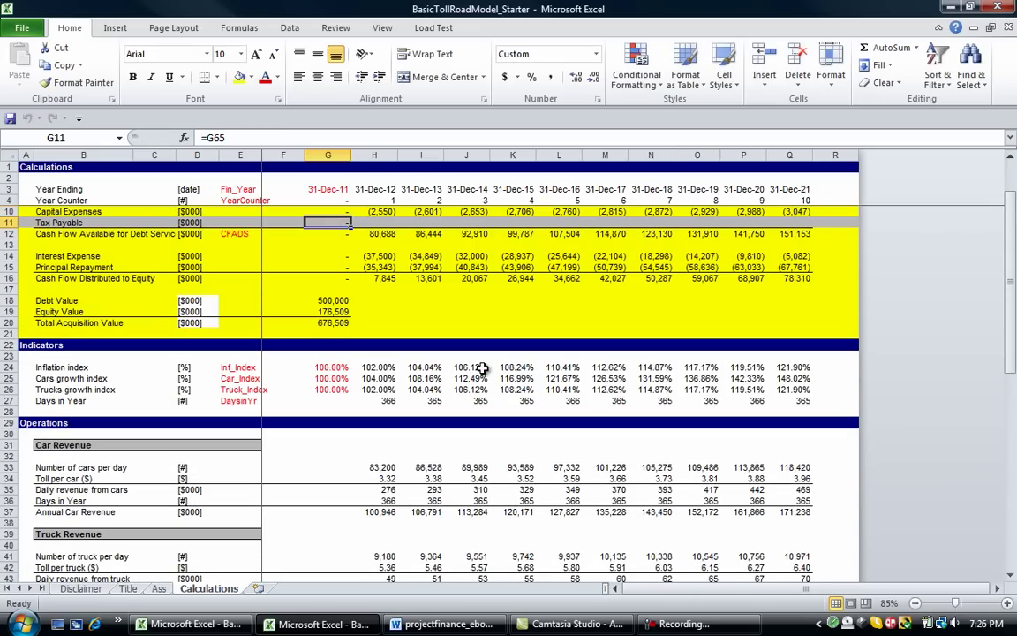
{"action": "key", "text": "shift+Right"}
{"action": "key", "text": "shift+Right"}
{"action": "key", "text": "shift+Right"}
{"action": "key", "text": "shift+Right"}
{"action": "key", "text": "shift+Right"}
{"action": "key", "text": "shift+Right"}
{"action": "key", "text": "shift+Right"}
{"action": "key", "text": "shift+Right"}
{"action": "key", "text": "shift+Right"}
{"action": "key", "text": "shift+Right"}
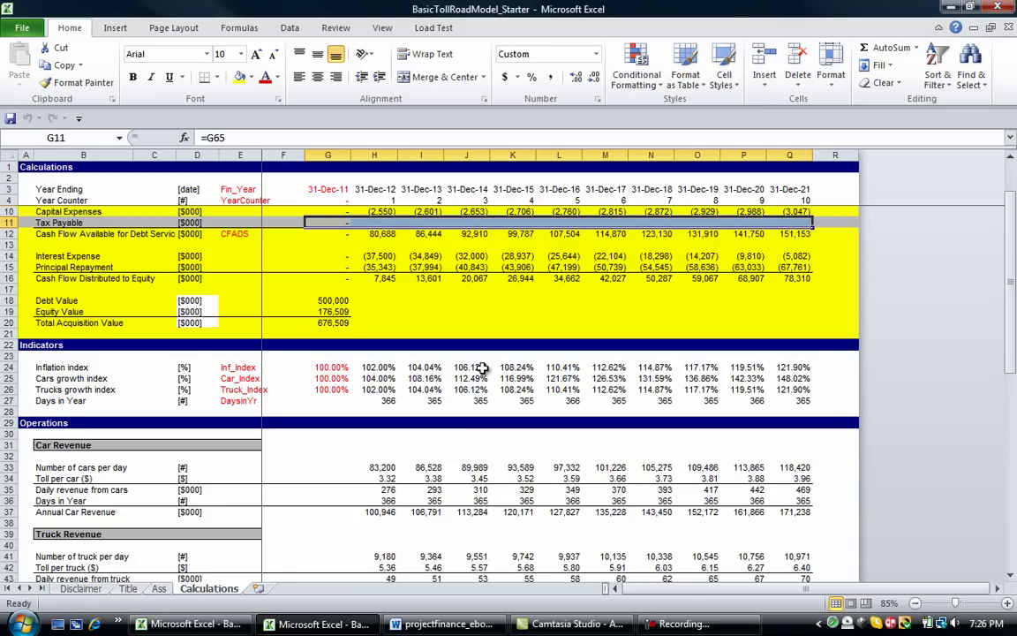
{"action": "key", "text": "ctrl+r"}
{"action": "key", "text": "Left"}
{"action": "key", "text": "Left"}
{"action": "key", "text": "shift+space"}
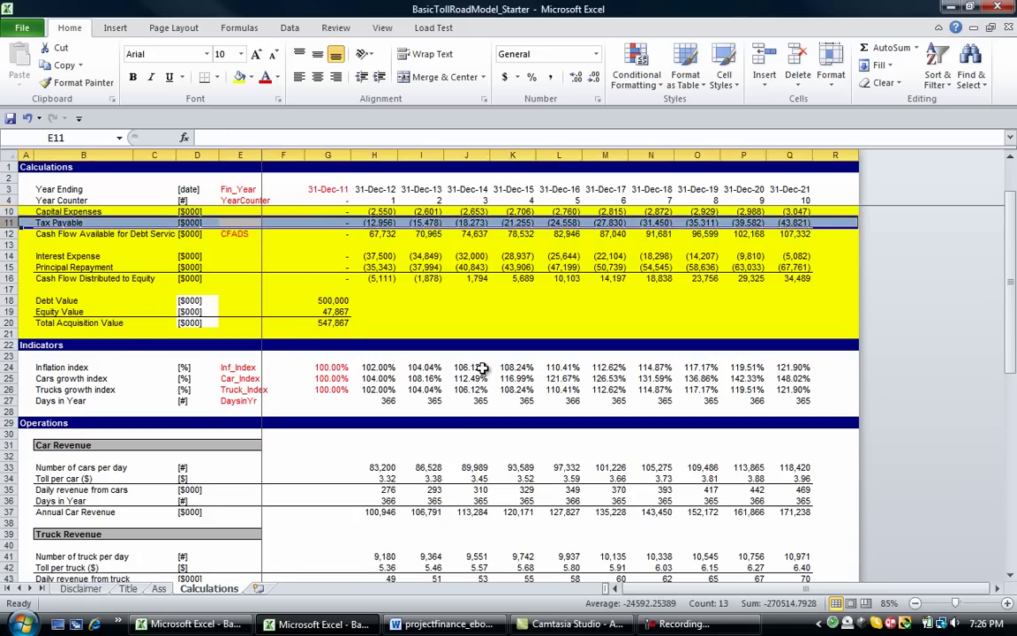
{"action": "key", "text": "shift+Up"}
{"action": "key", "text": "ctrl+shift+9"}
Step: Examine the Cash Flow Summary down to the Debt Value in G18 and trace its formula to the TotalDebt input
{"action": "key", "text": "ctrl+Home"}
{"action": "key", "text": "Down"}
{"action": "key", "text": "Right"}
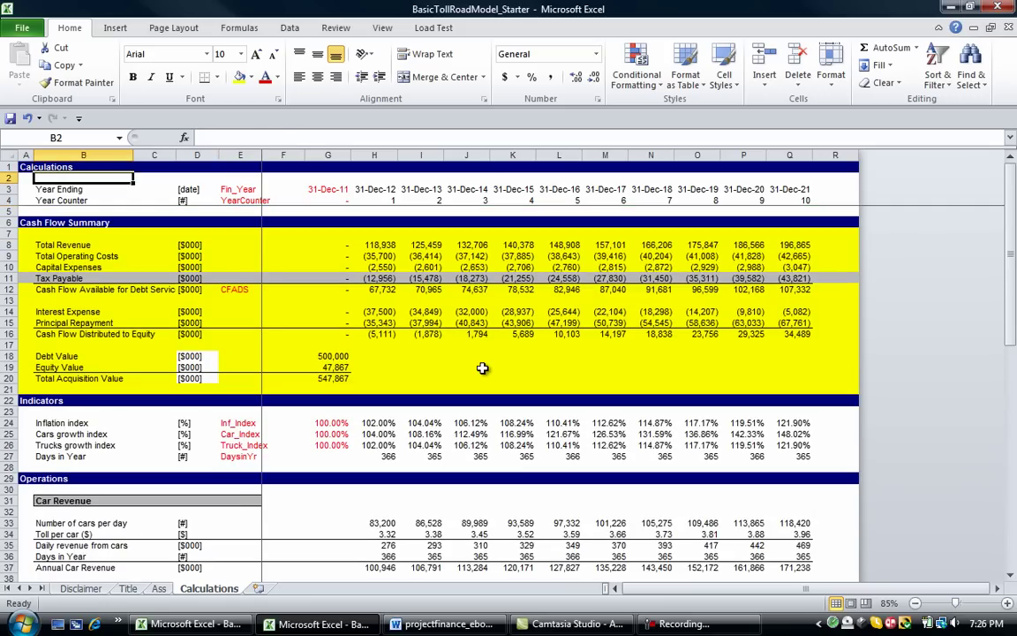
{"action": "key", "text": "Down"}
{"action": "key", "text": "Down"}
{"action": "key", "text": "Down"}
{"action": "key", "text": "Down"}
{"action": "key", "text": "Down"}
{"action": "key", "text": "Down"}
{"action": "key", "text": "Down"}
{"action": "key", "text": "Down"}
{"action": "key", "text": "Down"}
{"action": "key", "text": "Down"}
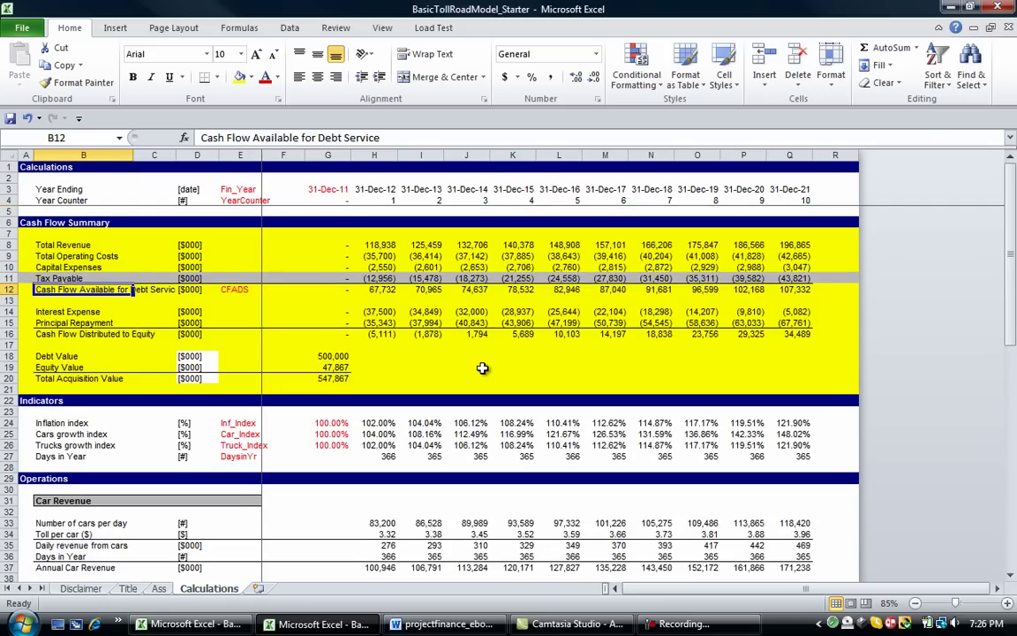
{"action": "key", "text": "Down"}
{"action": "key", "text": "Down"}
{"action": "key", "text": "Down"}
{"action": "key", "text": "Down"}
{"action": "key", "text": "Down"}
{"action": "key", "text": "Down"}
{"action": "key", "text": "Right"}
{"action": "key", "text": "Right"}
{"action": "key", "text": "Right"}
{"action": "key", "text": "Right"}
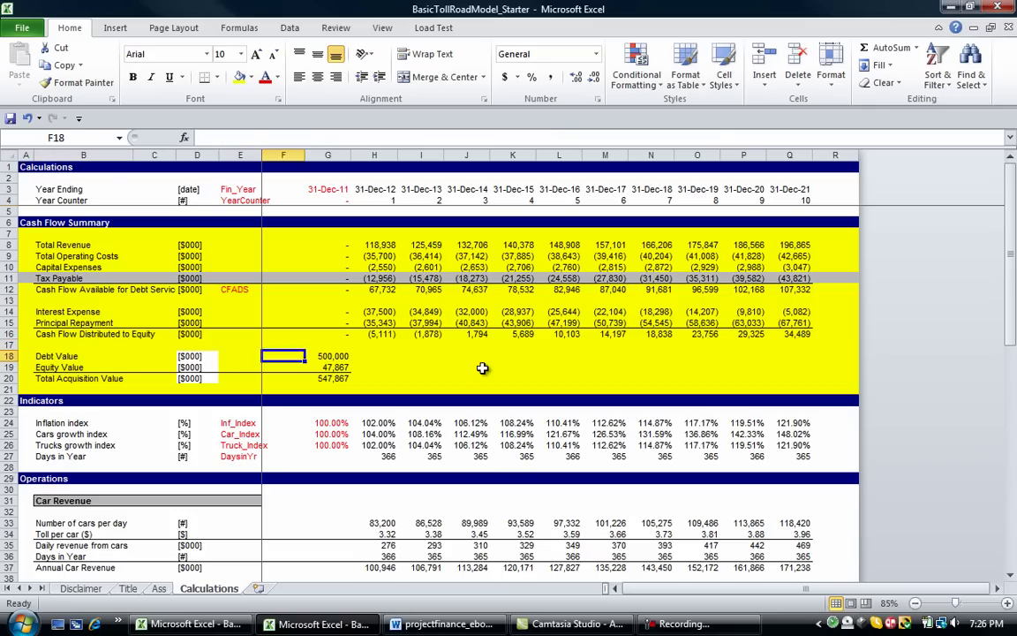
{"action": "key", "text": "Right"}
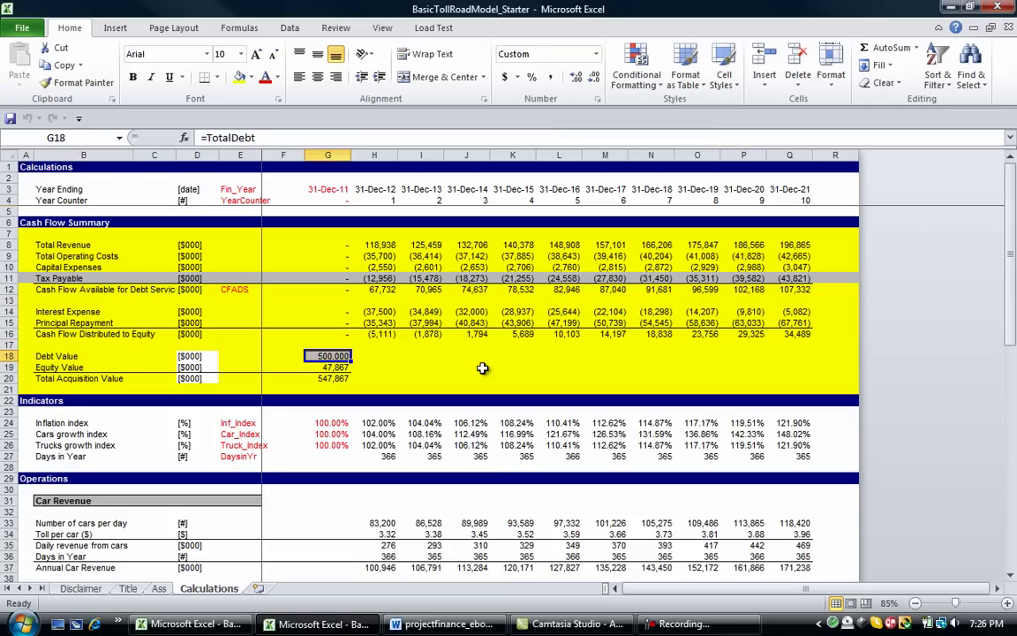
{"action": "key", "text": "ctrl+bracketleft"}
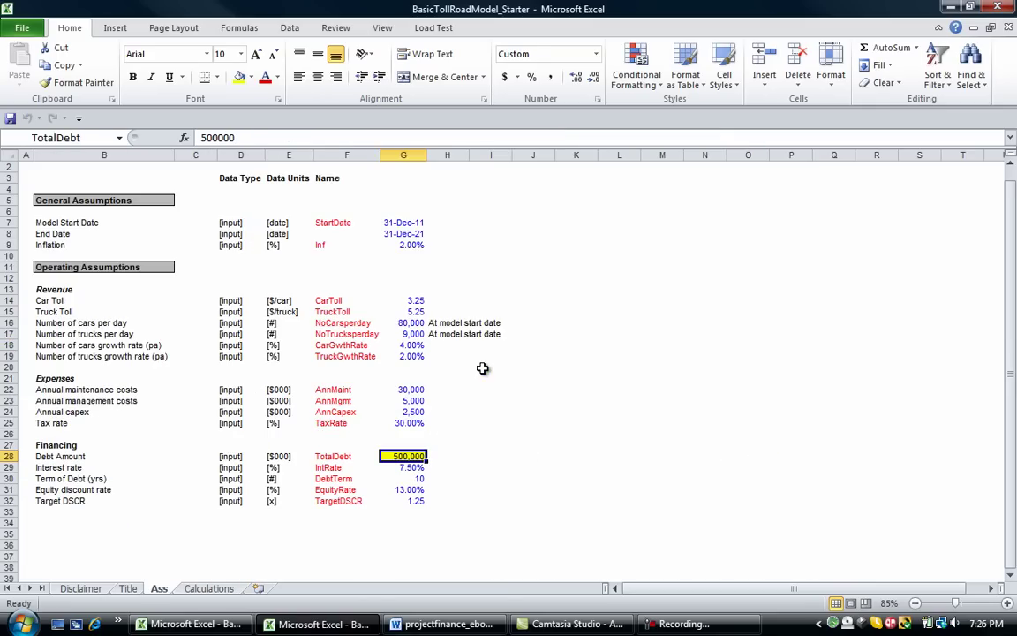
Step: Start a new label reading "Actual" in B33 of the Ass sheet, directly below Target DSCR
{"action": "key", "text": "alt+Tab"}
{"action": "left_click", "coordinate": [211, 524]}
{"action": "key", "text": "Left"}
{"action": "key", "text": "Left"}
{"action": "key", "text": "Up"}
{"action": "key", "text": "Right"}
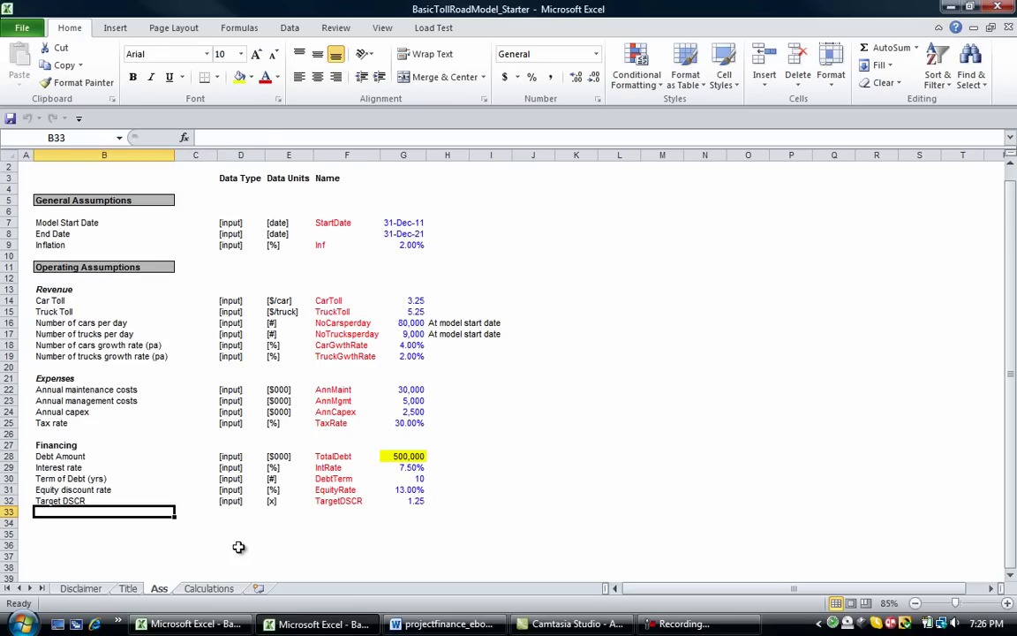
{"action": "type", "text": "Actual"}
Step: Rename the Target DSCR label in B32 as "Target Minimum DSCR"
{"action": "key", "text": "Up"}
{"action": "key", "text": "F2"}
{"action": "key", "text": "Left"}
{"action": "key", "text": "Left"}
{"action": "key", "text": "Left"}
{"action": "key", "text": "Left"}
{"action": "type", "text": "Minimum"}
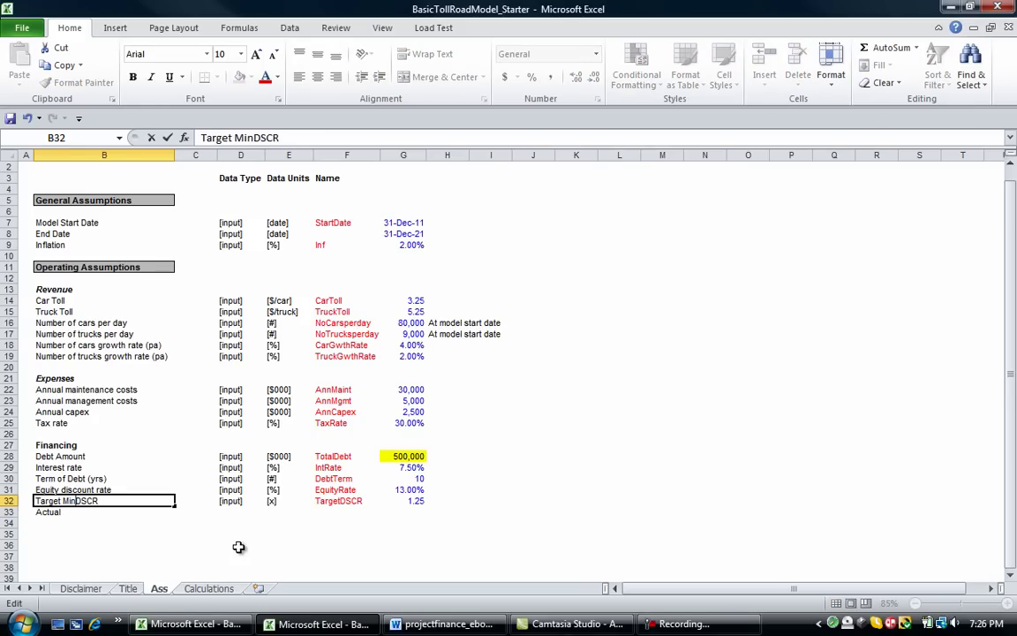
{"action": "key", "text": "Return"}
Step: Extend the label in B33 to read "Actual Minimum DSCR"
{"action": "key", "text": "F2"}
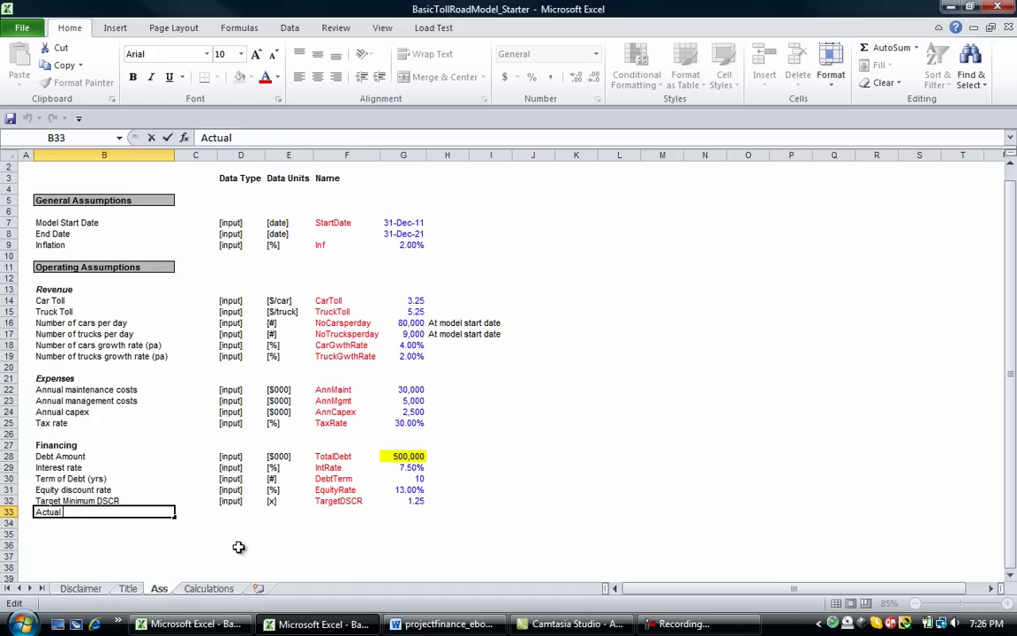
{"action": "type", "text": "Minimum DSCR"}
{"action": "key", "text": "Return"}
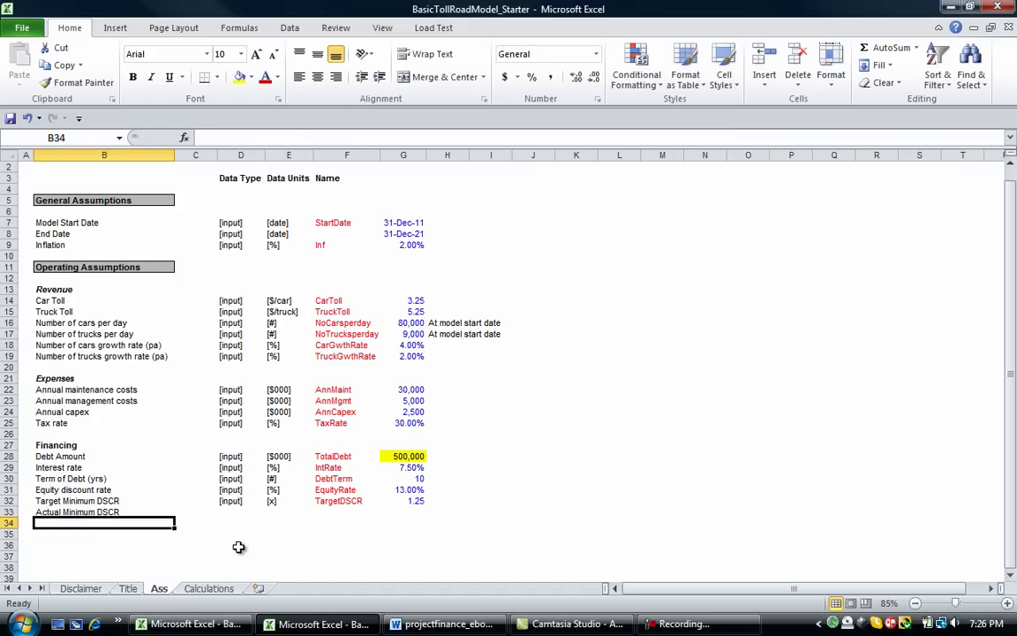
Step: Copy the [input] data type from the Target Minimum DSCR row into D33
{"action": "key", "text": "Up"}
{"action": "key", "text": "Right"}
{"action": "key", "text": "Right"}
{"action": "key", "text": "Up"}
{"action": "key", "text": "ctrl+c"}
{"action": "key", "text": "Down"}
{"action": "key", "text": "ctrl+v"}
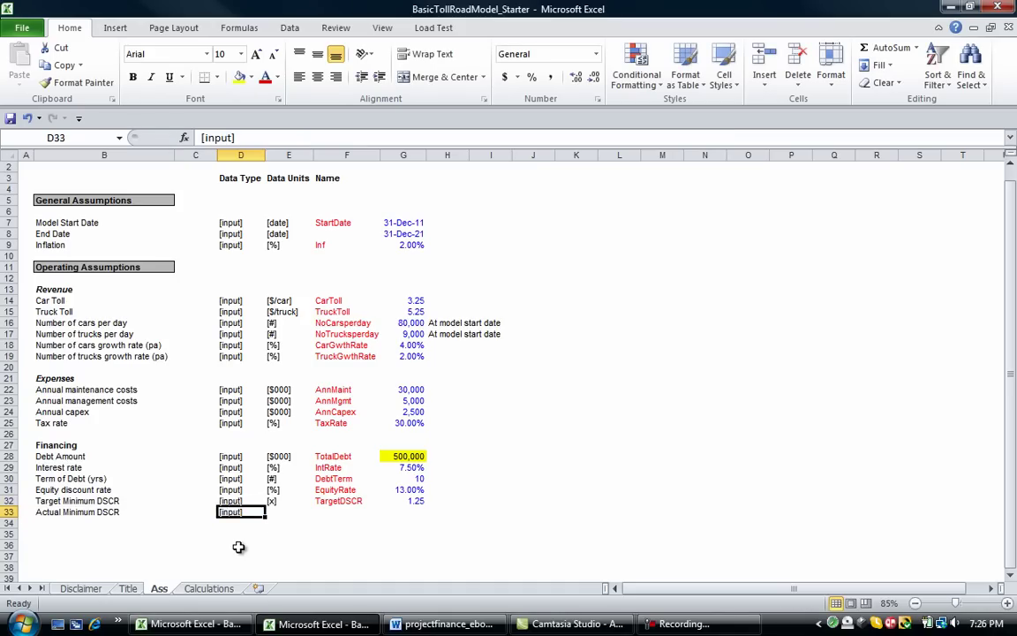
Step: Copy the [x] data unit from the Target Minimum DSCR row into E33
{"action": "key", "text": "Up"}
{"action": "key", "text": "Right"}
{"action": "key", "text": "ctrl+c"}
{"action": "key", "text": "Down"}
{"action": "key", "text": "ctrl+v"}
Step: Enter ActualDSCR as the name label in F33 for the Actual Minimum DSCR row
{"action": "key", "text": "Right"}
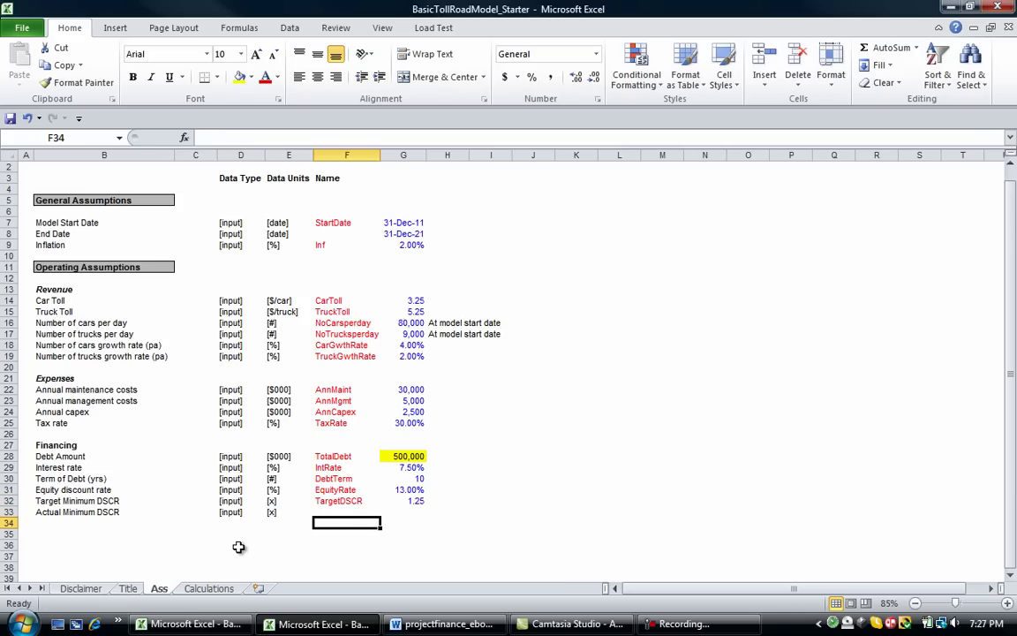
{"action": "type", "text": "Ac"}
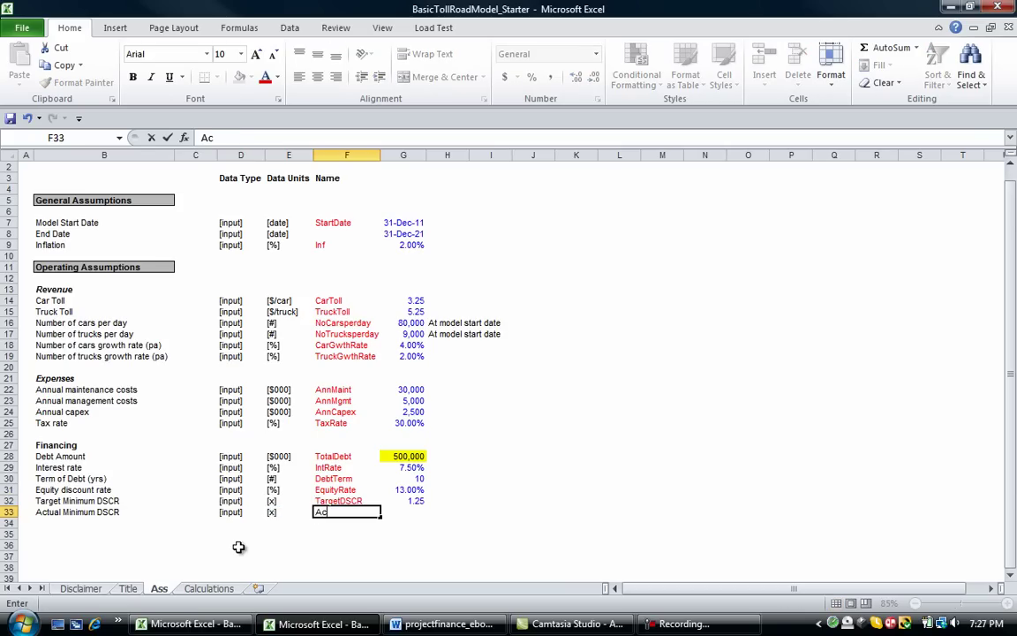
{"action": "type", "text": "tualDSCR"}
{"action": "key", "text": "Return"}
Step: Set the Actual Minimum DSCR data type in D33 to [calc]
{"action": "key", "text": "Up"}
{"action": "key", "text": "Left"}
{"action": "key", "text": "Left"}
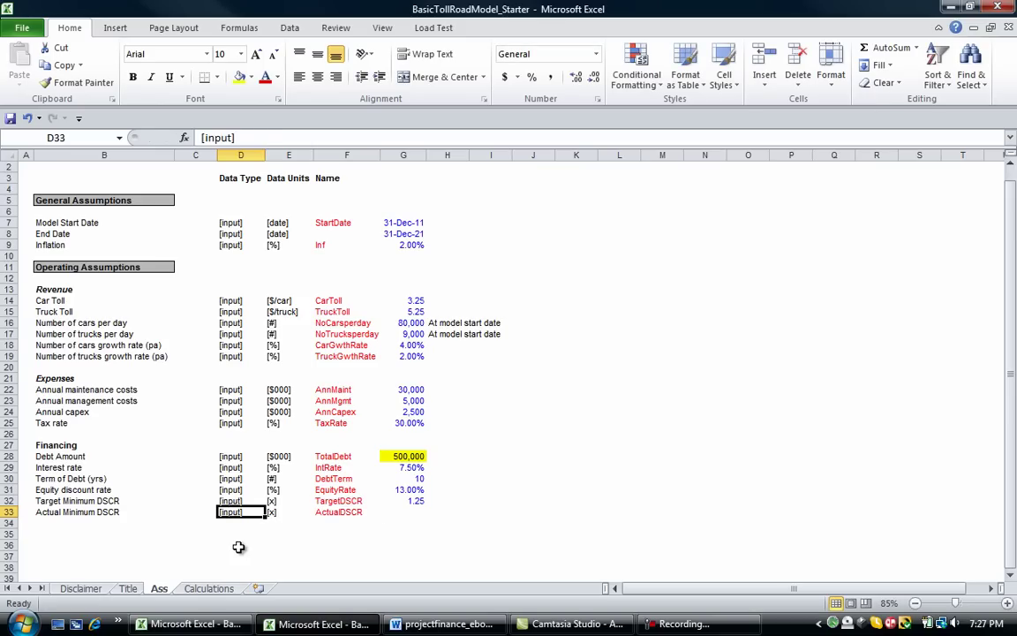
{"action": "type", "text": "[calc]"}
{"action": "key", "text": "Return"}
Step: Define the workbook-scoped name ActualDSCR for cell G33 on the Ass sheet
{"action": "key", "text": "Up"}
{"action": "key", "text": "Right"}
{"action": "key", "text": "Right"}
{"action": "key", "text": "Right"}
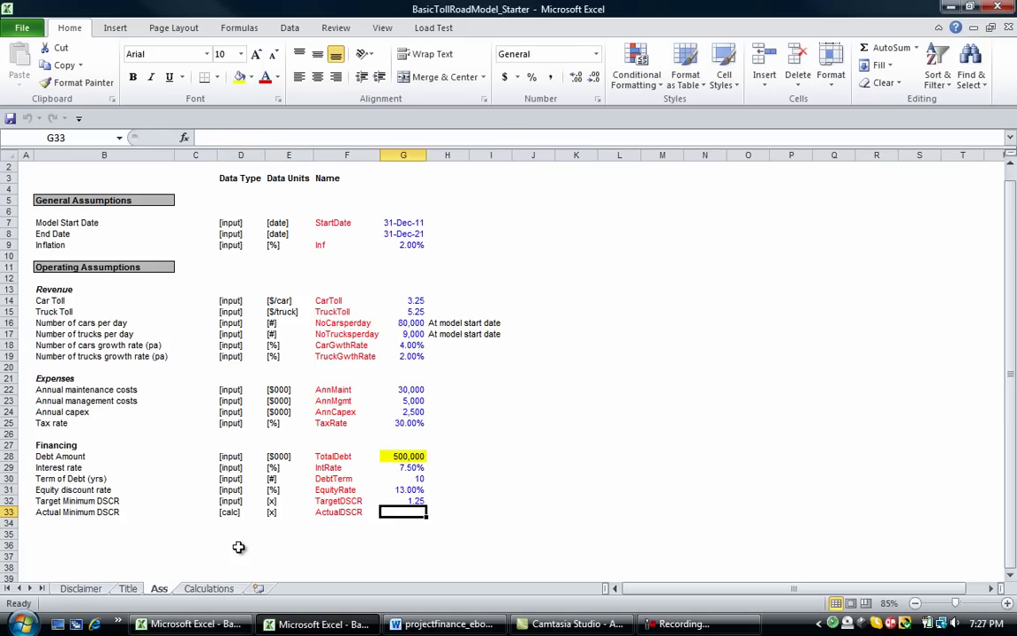
{"action": "key", "text": "ctrl+F3"}
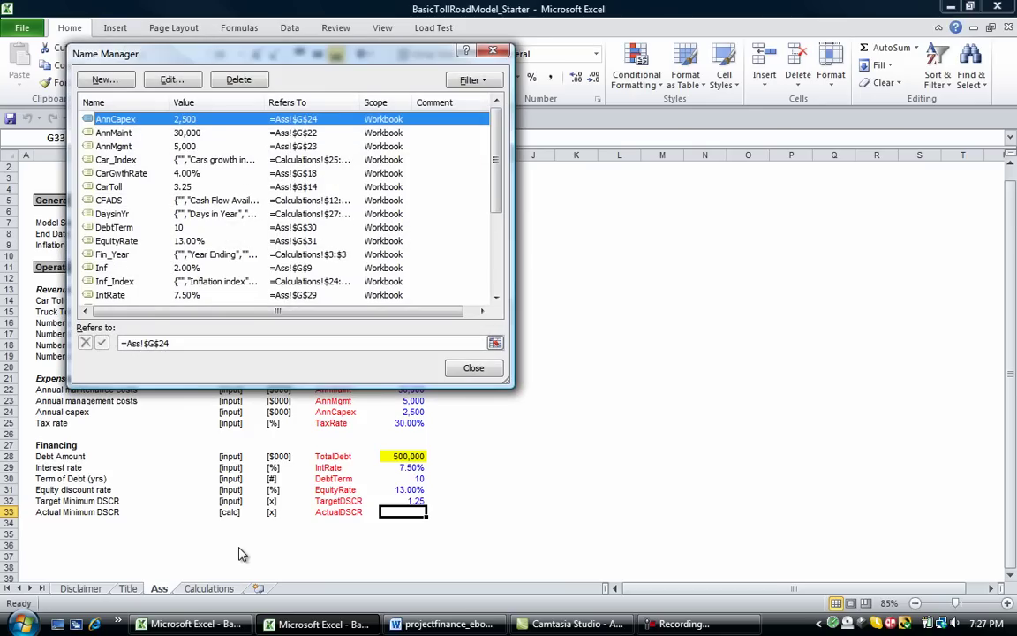
{"action": "key", "text": "Escape"}
{"action": "key", "text": "alt+m"}
{"action": "key", "text": "m"}
{"action": "key", "text": "d"}
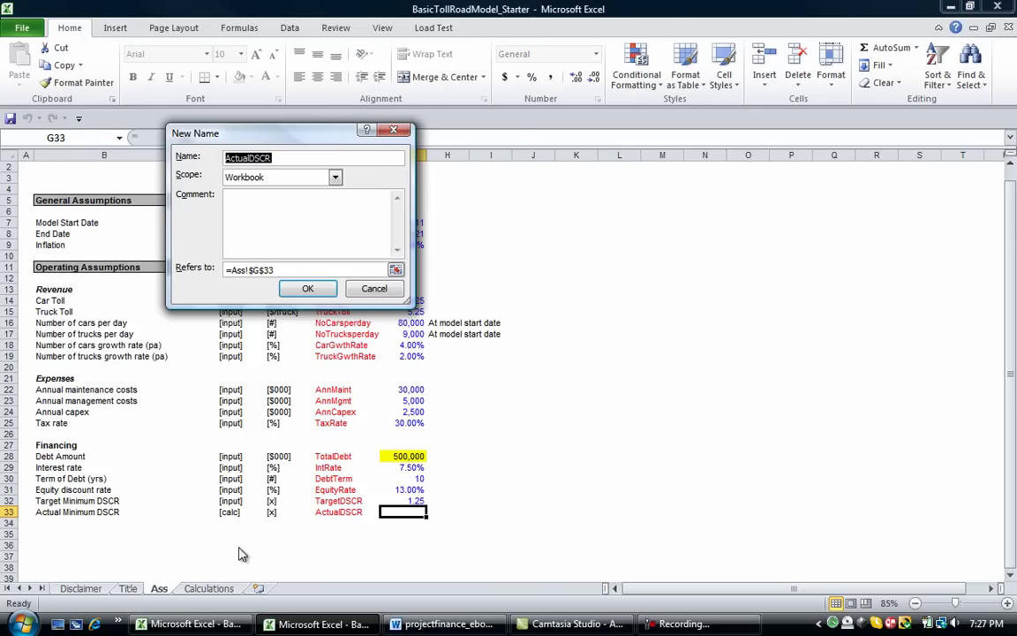
{"action": "key", "text": "Return"}
{"action": "key", "text": "Escape"}
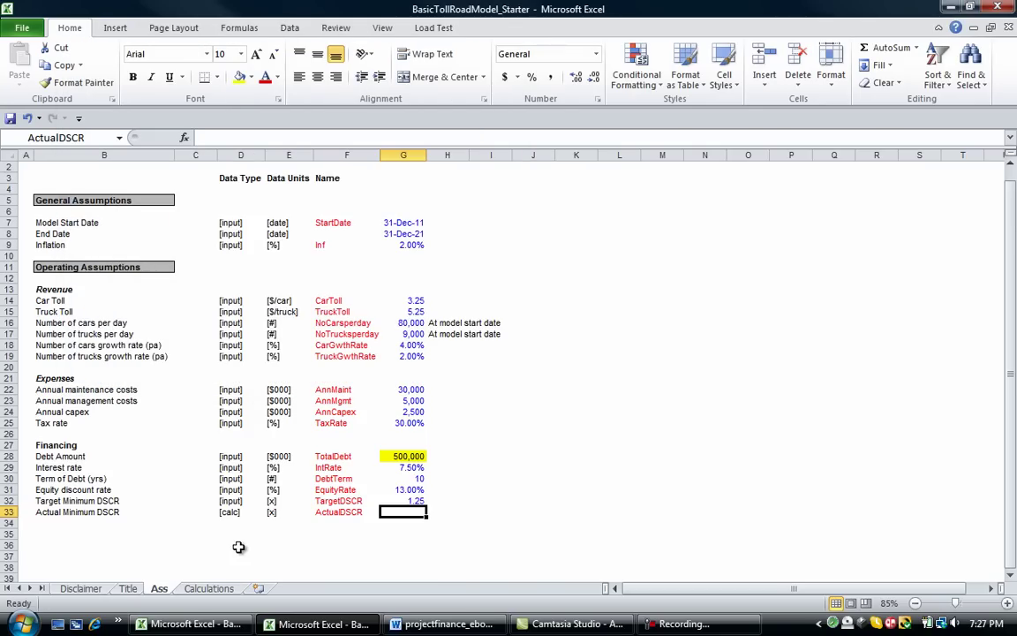
Step: On the Calculations sheet, copy the Financing section header row and paste it into row 79
{"action": "key", "text": "ctrl+Page_Down"}
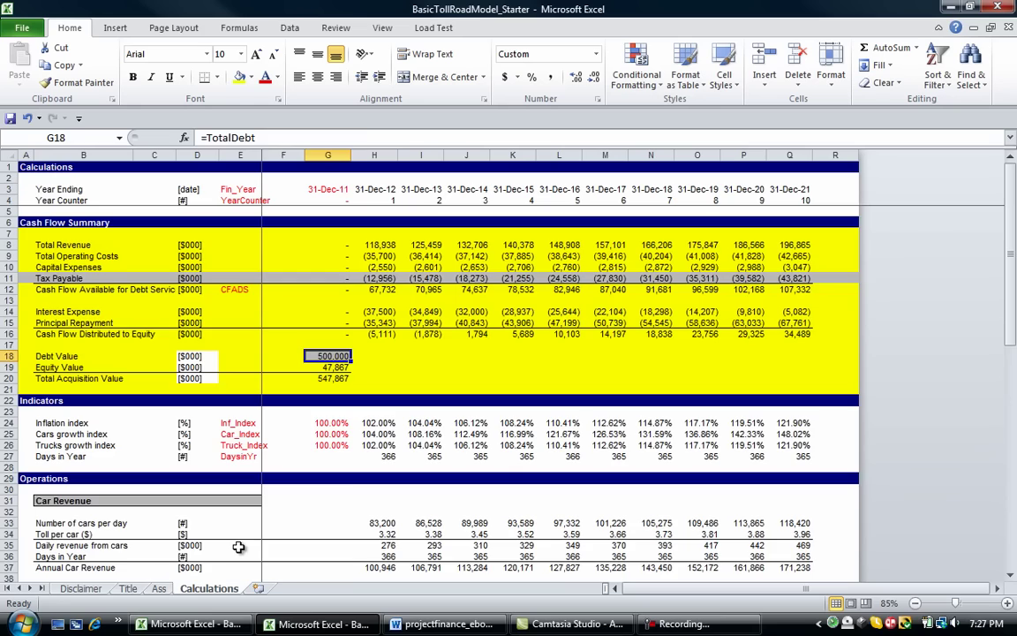
{"action": "key", "text": "Down"}
{"action": "key", "text": "Down"}
{"action": "key", "text": "Down"}
{"action": "key", "text": "Down"}
{"action": "key", "text": "Down"}
{"action": "key", "text": "Down"}
{"action": "key", "text": "Down"}
{"action": "key", "text": "Down"}
{"action": "key", "text": "Down"}
{"action": "key", "text": "Down"}
{"action": "key", "text": "Down"}
{"action": "key", "text": "Down"}
{"action": "key", "text": "Down"}
{"action": "key", "text": "Down"}
{"action": "key", "text": "Down"}
{"action": "key", "text": "Down"}
{"action": "key", "text": "Down"}
{"action": "key", "text": "Down"}
{"action": "key", "text": "Down"}
{"action": "key", "text": "Down"}
{"action": "key", "text": "Down"}
{"action": "key", "text": "Down"}
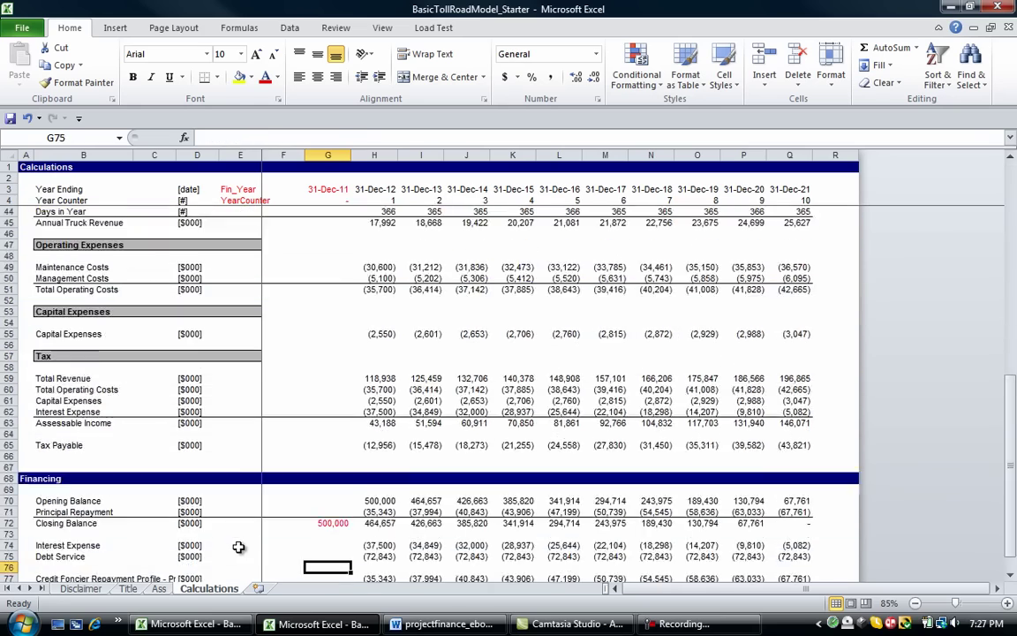
{"action": "key", "text": "Up"}
{"action": "key", "text": "Up"}
{"action": "key", "text": "Up"}
{"action": "key", "text": "Up"}
{"action": "key", "text": "Up"}
{"action": "key", "text": "Up"}
{"action": "key", "text": "Up"}
{"action": "key", "text": "Up"}
{"action": "key", "text": "Up"}
{"action": "key", "text": "Up"}
{"action": "key", "text": "Up"}
{"action": "key", "text": "Up"}
{"action": "key", "text": "Up"}
{"action": "key", "text": "Up"}
{"action": "key", "text": "Up"}
{"action": "key", "text": "Up"}
{"action": "key", "text": "Up"}
{"action": "key", "text": "Up"}
{"action": "key", "text": "Up"}
{"action": "key", "text": "Up"}
{"action": "key", "text": "Up"}
{"action": "key", "text": "Up"}
{"action": "key", "text": "Up"}
{"action": "key", "text": "Up"}
{"action": "key", "text": "Up"}
{"action": "key", "text": "Up"}
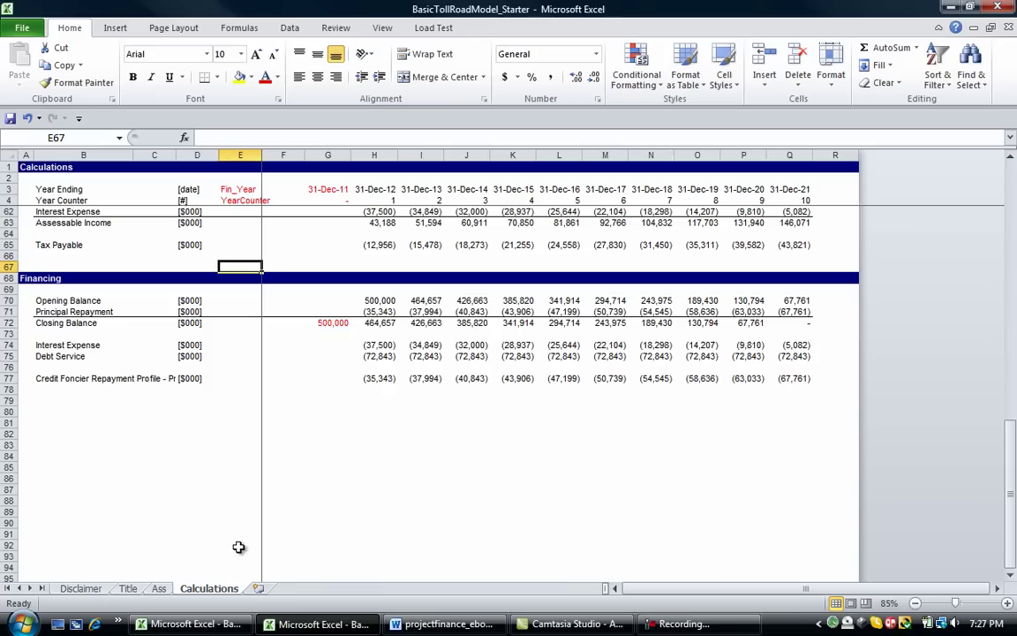
{"action": "key", "text": "Left"}
{"action": "key", "text": "Left"}
{"action": "key", "text": "shift+space"}
{"action": "key", "text": "ctrl+c"}
{"action": "key", "text": "Down"}
{"action": "key", "text": "Down"}
{"action": "key", "text": "Down"}
{"action": "key", "text": "Down"}
{"action": "key", "text": "Down"}
{"action": "key", "text": "Down"}
{"action": "key", "text": "Down"}
{"action": "key", "text": "Down"}
{"action": "key", "text": "Down"}
{"action": "key", "text": "Down"}
{"action": "key", "text": "Down"}
{"action": "key", "text": "Down"}
{"action": "key", "text": "Down"}
{"action": "key", "text": "Down"}
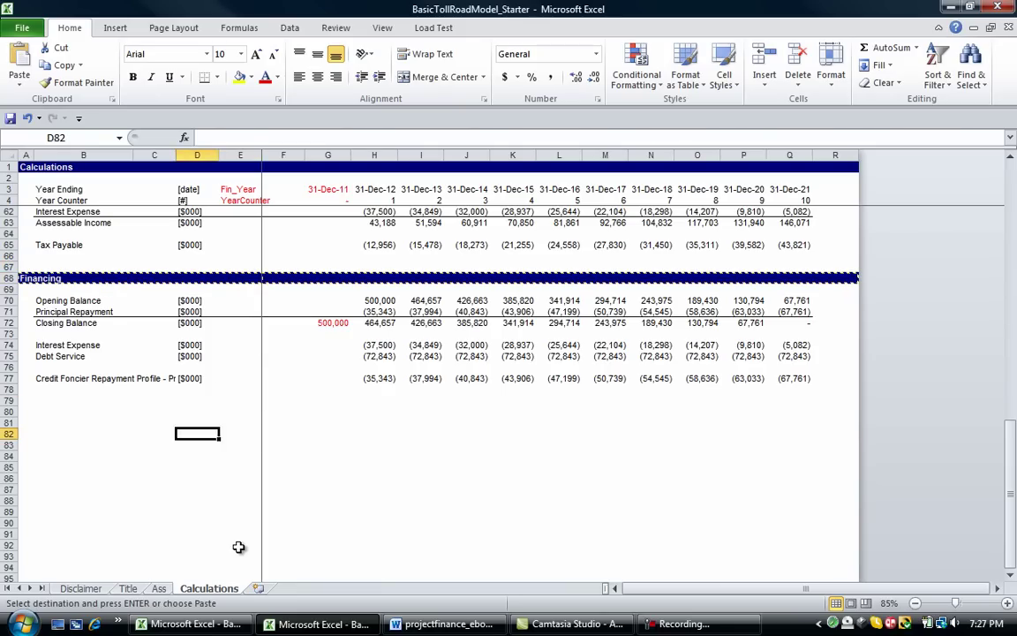
{"action": "key", "text": "Up"}
{"action": "key", "text": "Up"}
{"action": "key", "text": "Left"}
{"action": "key", "text": "Left"}
{"action": "key", "text": "Left"}
{"action": "key", "text": "Left"}
{"action": "key", "text": "Up"}
{"action": "key", "text": "ctrl+v"}
Step: Replace the copied header title in A79 with Ratios
{"action": "key", "text": "Delete"}
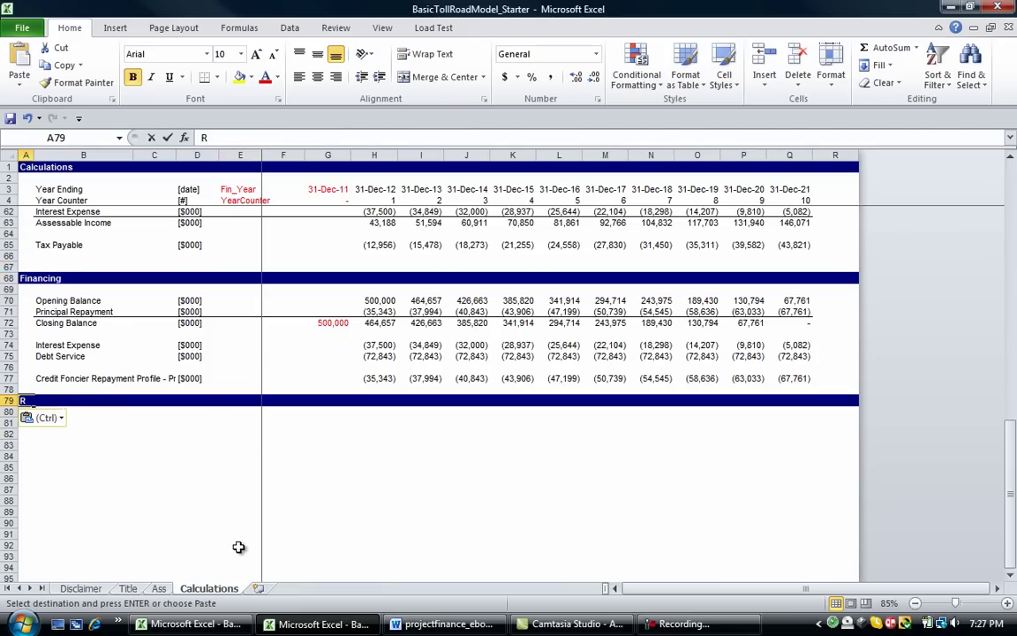
{"action": "type", "text": "Ratios"}
{"action": "key", "text": "Return"}
{"action": "key", "text": "Down"}
{"action": "key", "text": "Right"}
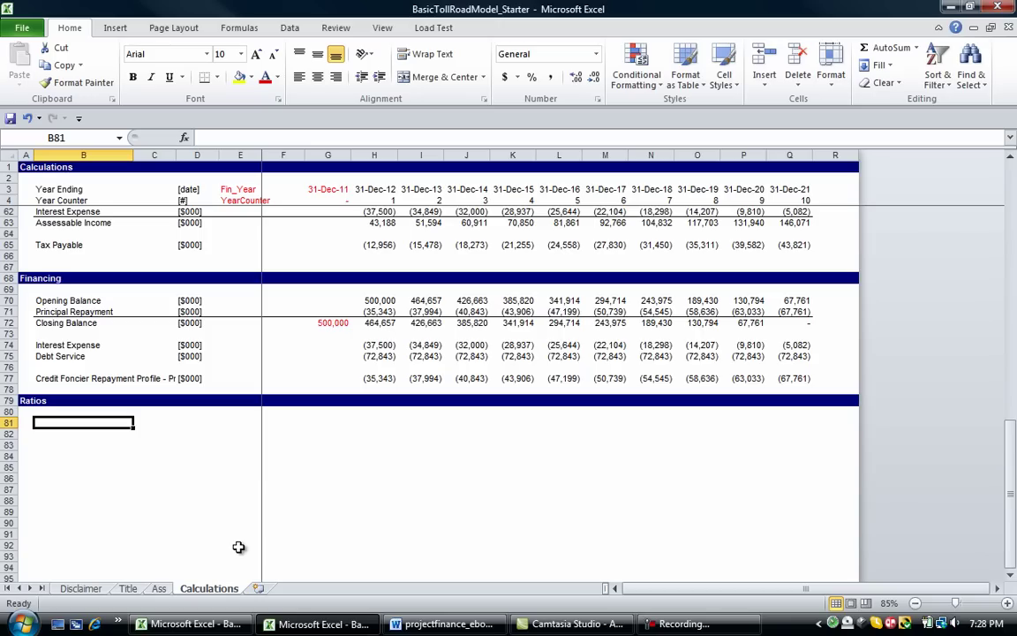
{"action": "key", "text": "Down"}
{"action": "key", "text": "Down"}
{"action": "key", "text": "Up"}
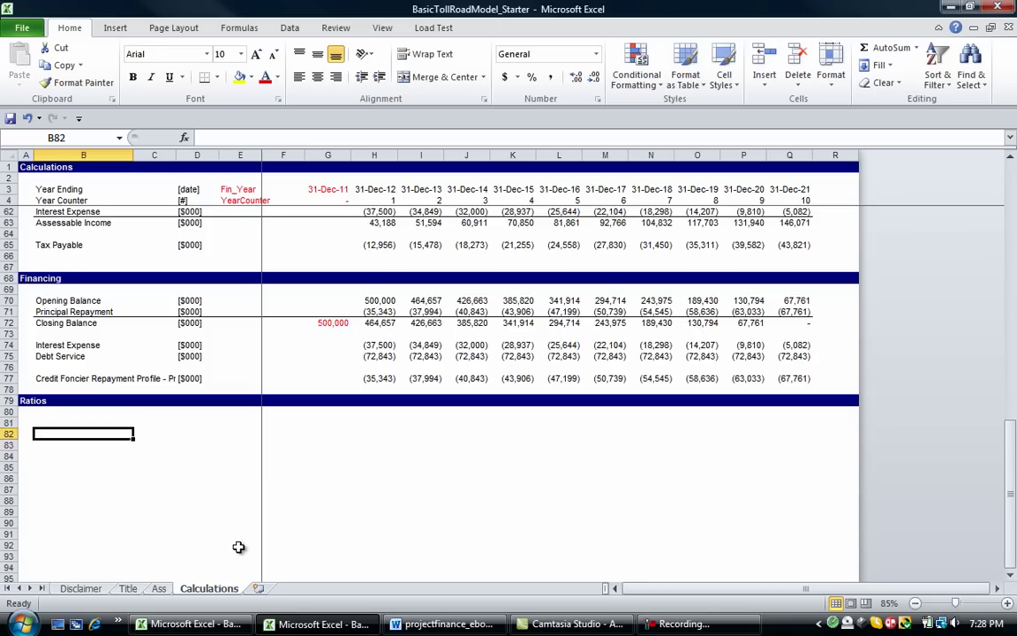
{"action": "key", "text": "Up"}
{"action": "type", "text": "Cas"}
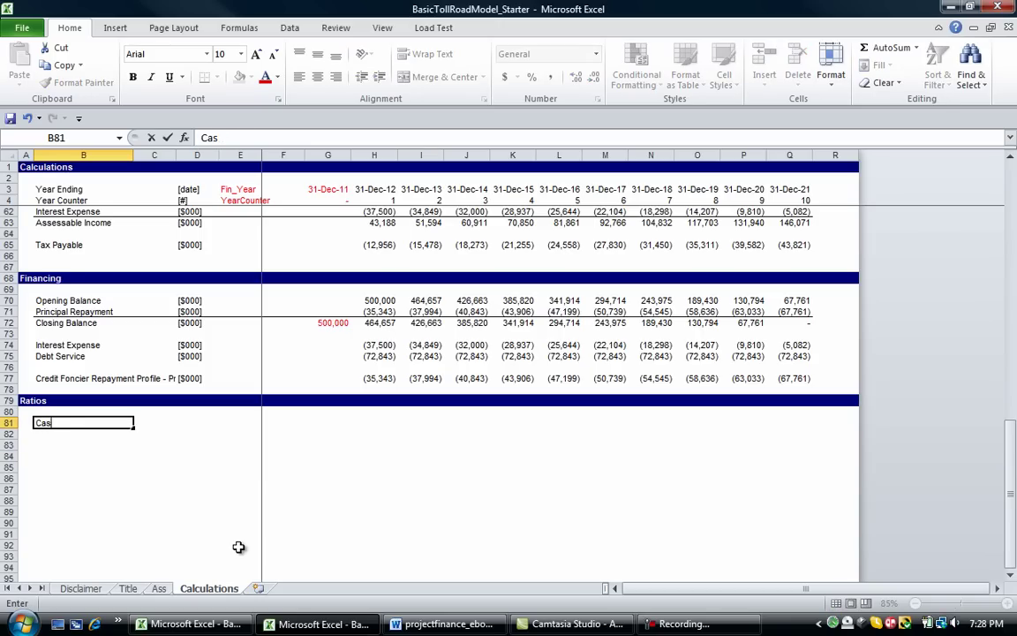
{"action": "type", "text": "h Flow"}
{"action": "key", "text": "BackSpace"}
{"action": "key", "text": "Escape"}
Step: Enter the formula =CFADS in B81 to pull in the row label under Ratios
{"action": "type", "text": "=ca"}
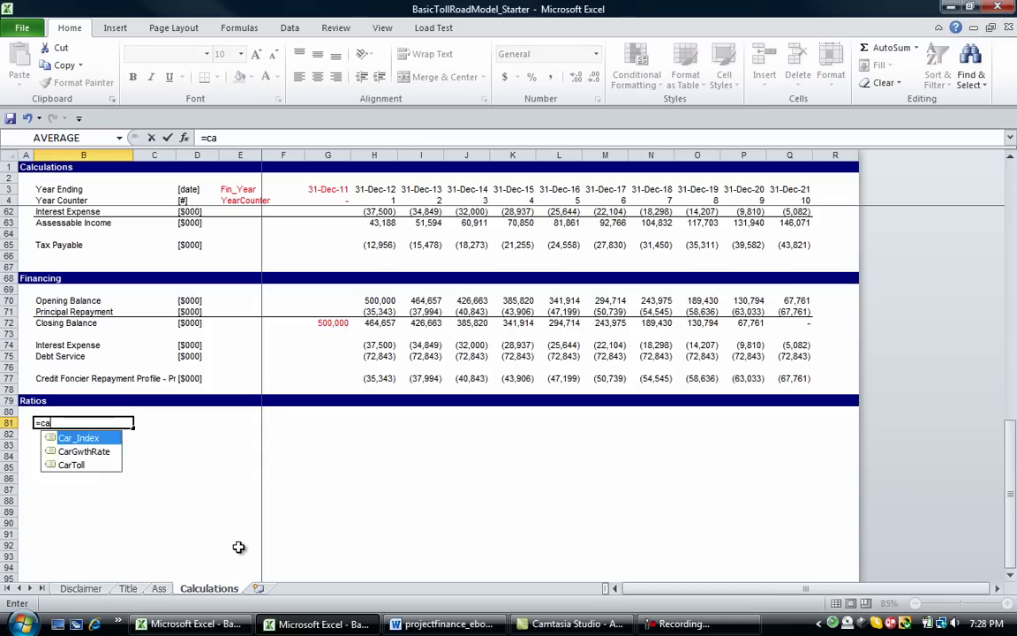
{"action": "type", "text": "f"}
{"action": "key", "text": "BackSpace"}
{"action": "key", "text": "BackSpace"}
{"action": "type", "text": "fad"}
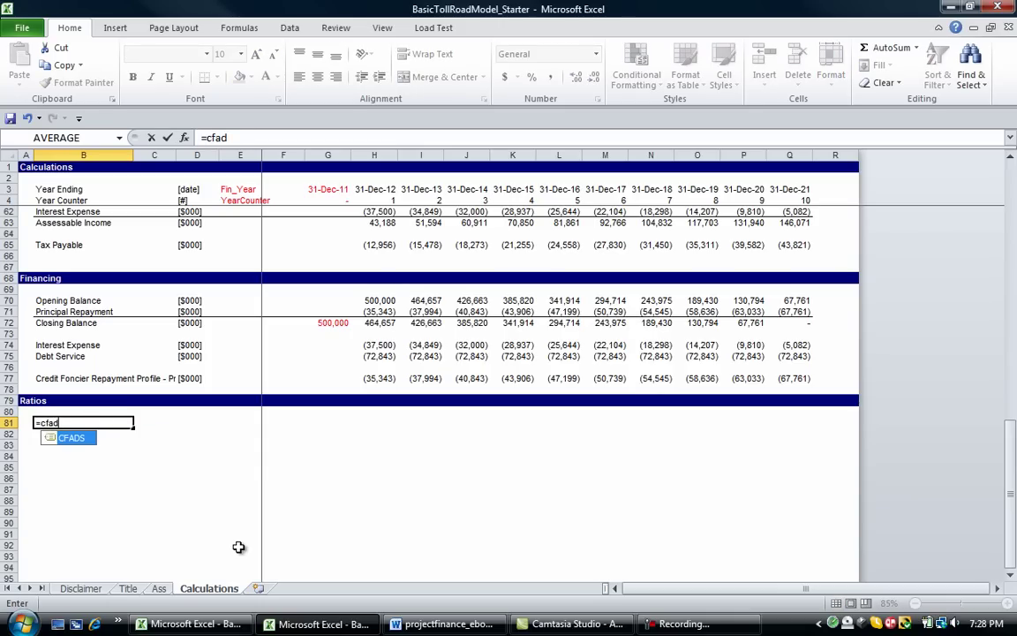
{"action": "type", "text": "s"}
{"action": "key", "text": "Return"}
Step: Copy the =CFADS formula from B81 into D81 for the data units
{"action": "key", "text": "Up"}
{"action": "key", "text": "ctrl+c"}
{"action": "key", "text": "Right"}
{"action": "key", "text": "Right"}
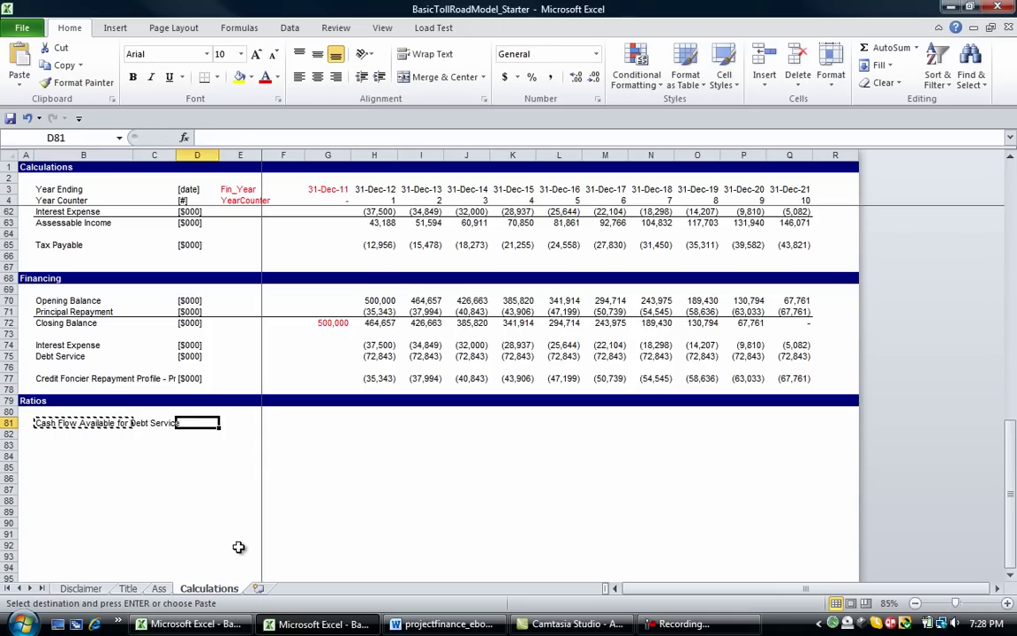
{"action": "key", "text": "ctrl+v"}
Step: Paste the copied =CFADS formula across the yearly columns H81:Q81
{"action": "key", "text": "Right"}
{"action": "key", "text": "Right"}
{"action": "key", "text": "Right"}
{"action": "key", "text": "Right"}
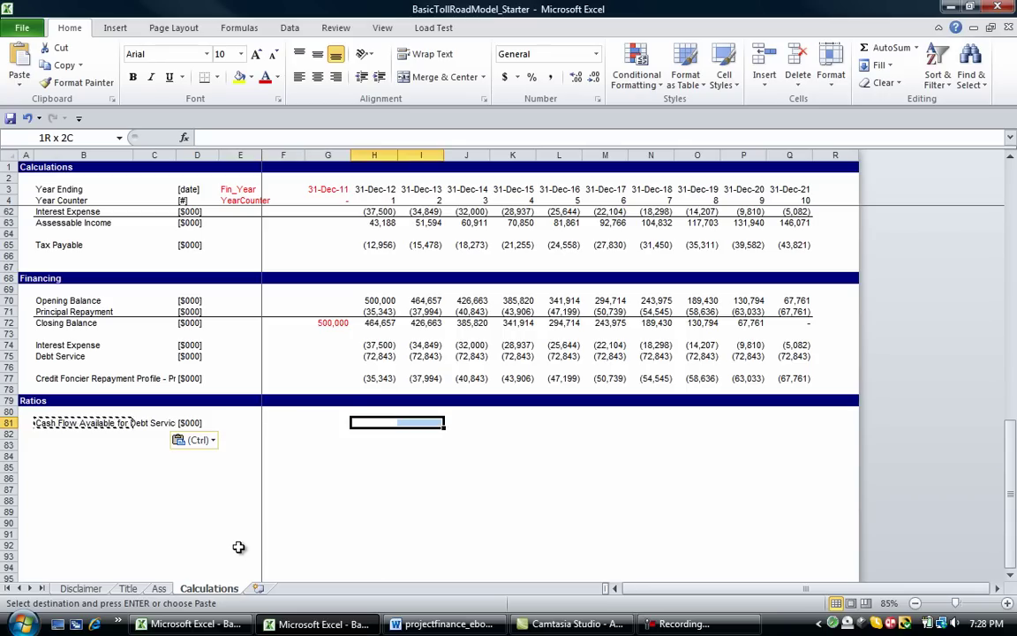
{"action": "key", "text": "shift+Right"}
{"action": "key", "text": "shift+Right"}
{"action": "key", "text": "shift+Right"}
{"action": "key", "text": "shift+Right"}
{"action": "key", "text": "shift+Right"}
{"action": "key", "text": "shift+Right"}
{"action": "key", "text": "shift+Right"}
{"action": "key", "text": "shift+Right"}
{"action": "key", "text": "ctrl+v"}
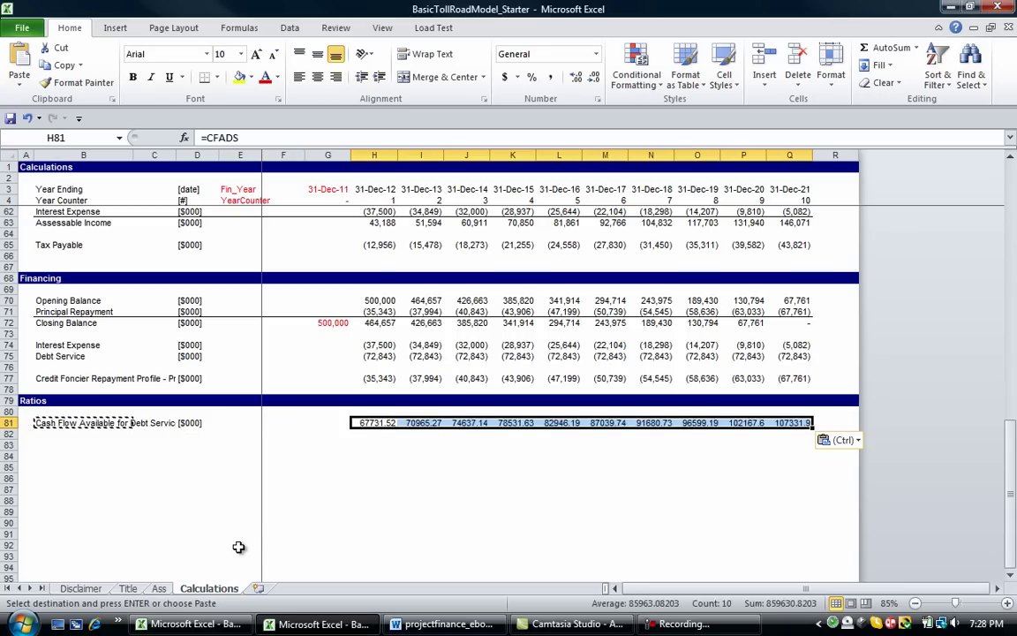
Step: Format H81:Q81 as numbers with thousands separators and no decimals
{"action": "key", "text": "Left"}
{"action": "key", "text": "Right"}
{"action": "key", "text": "Right"}
{"action": "key", "text": "Left"}
{"action": "key", "text": "ctrl+shift+Right"}
{"action": "key", "text": "ctrl+shift+1"}
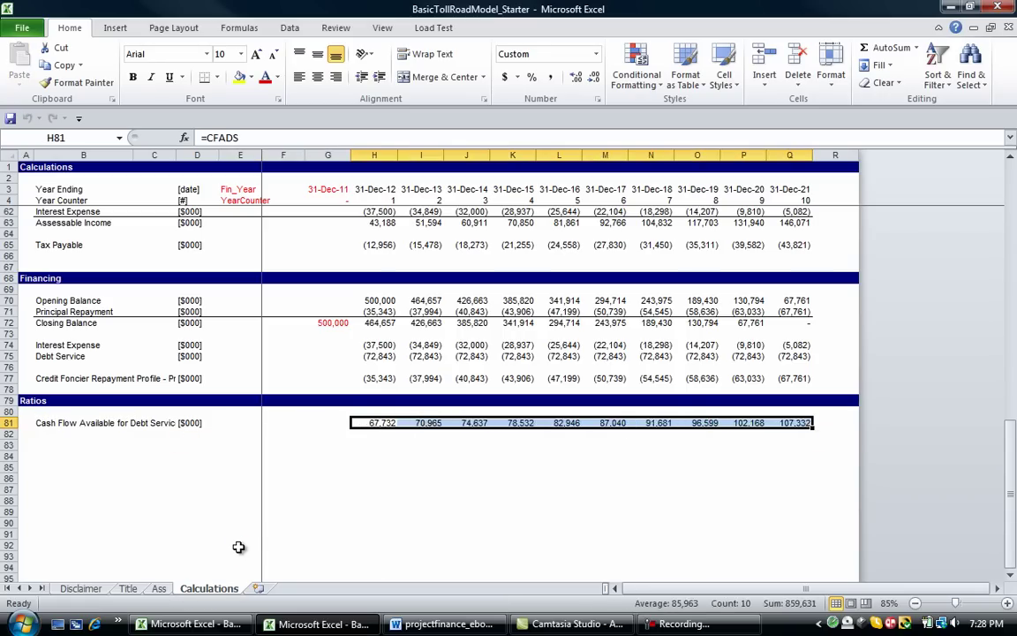
Step: Enter the row label Debt Service in B82, below Cash Flow Available for Debt Service
{"action": "key", "text": "Left"}
{"action": "key", "text": "Left"}
{"action": "key", "text": "Left"}
{"action": "key", "text": "Left"}
{"action": "key", "text": "Left"}
{"action": "key", "text": "Left"}
{"action": "key", "text": "Down"}
{"action": "type", "text": "D"}
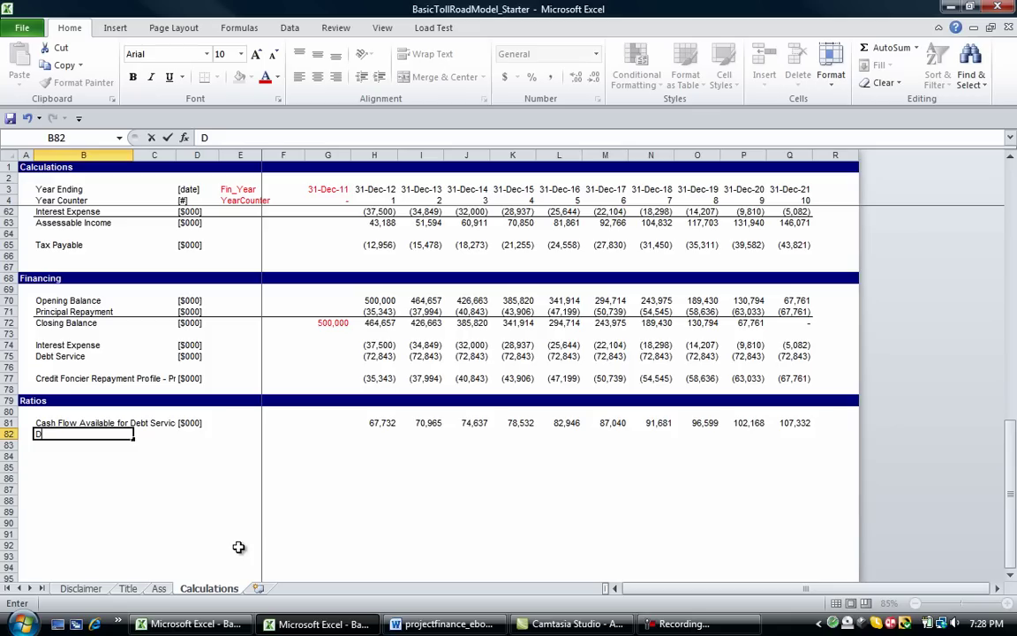
{"action": "type", "text": "ebt Service"}
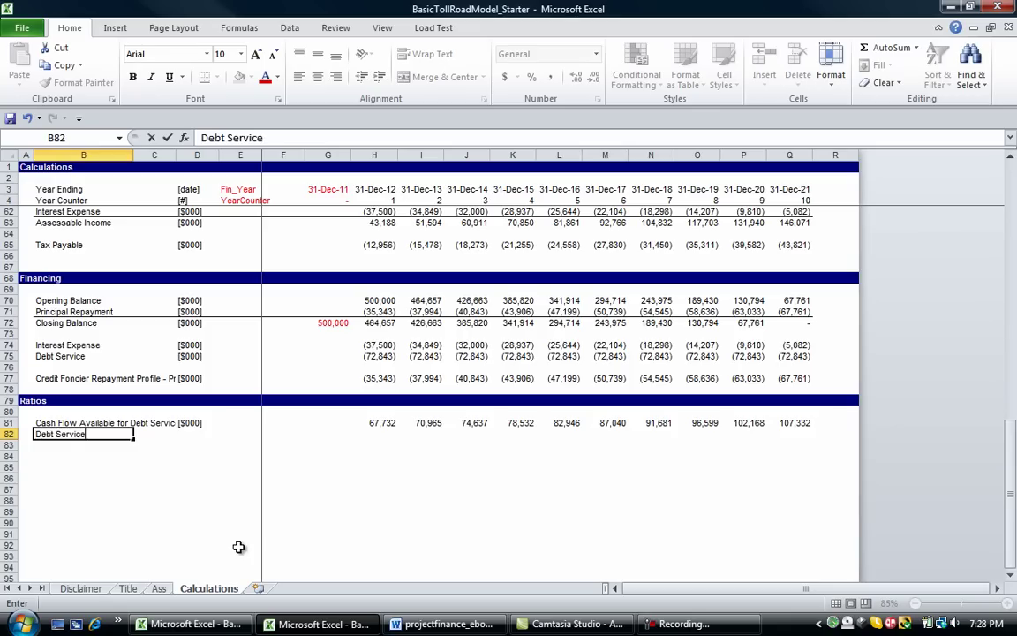
{"action": "key", "text": "Right"}
Step: Copy the data units cell D81 into D82 for the Debt Service row
{"action": "key", "text": "Up"}
{"action": "key", "text": "Right"}
{"action": "key", "text": "ctrl+c"}
{"action": "key", "text": "Down"}
{"action": "key", "text": "Return"}
Step: Link H82 to the first-year Debt Service in the Financing section with =H75
{"action": "key", "text": "Right"}
{"action": "key", "text": "Right"}
{"action": "key", "text": "Right"}
{"action": "key", "text": "Right"}
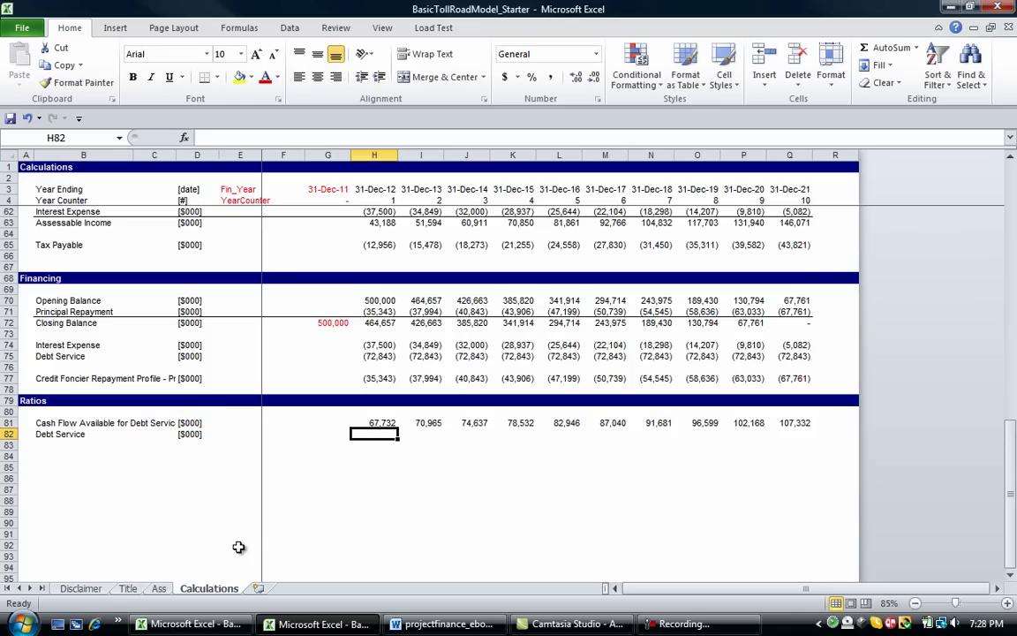
{"action": "type", "text": "="}
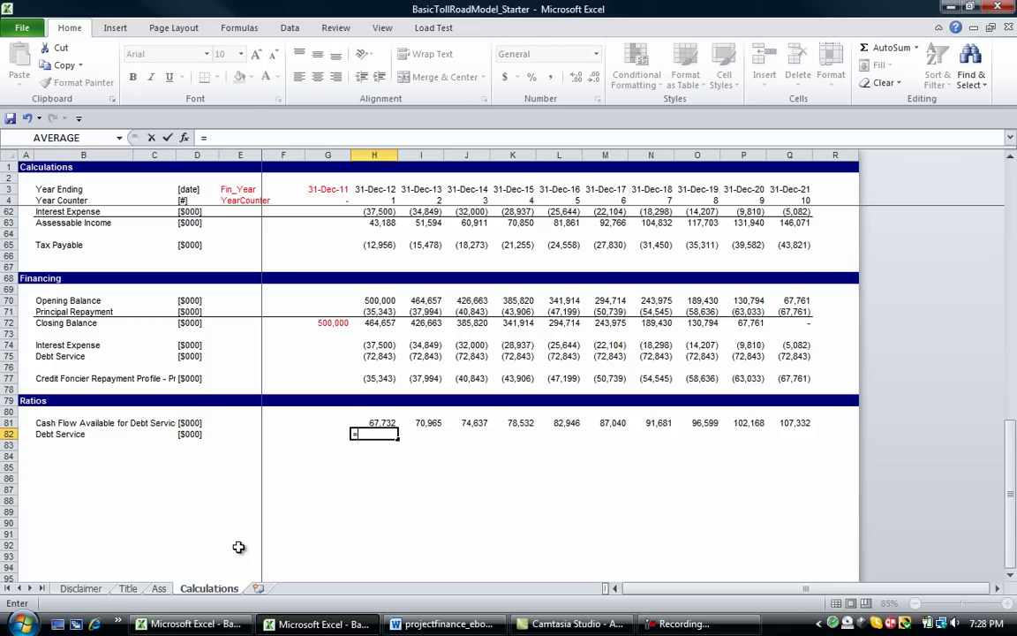
{"action": "key", "text": "Up"}
{"action": "key", "text": "Up"}
{"action": "key", "text": "Up"}
{"action": "key", "text": "Up"}
{"action": "key", "text": "Return"}
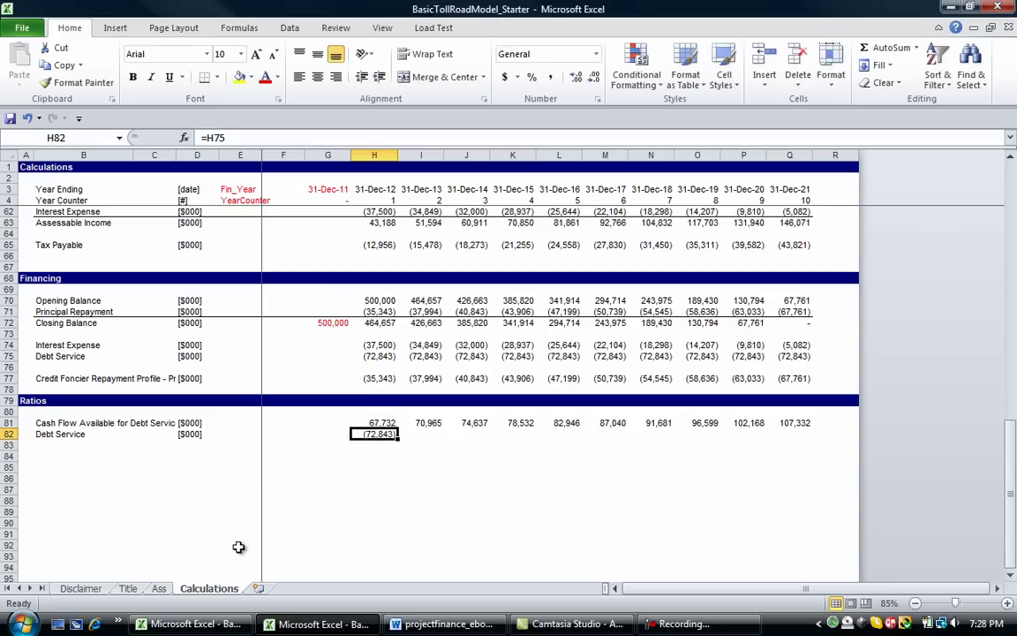
Step: Reverse the sign of the Debt Service link in H82 by changing the formula to =-H75
{"action": "key", "text": "F2"}
{"action": "key", "text": "Home"}
{"action": "key", "text": "Right"}
{"action": "type", "text": "-"}
{"action": "key", "text": "Return"}
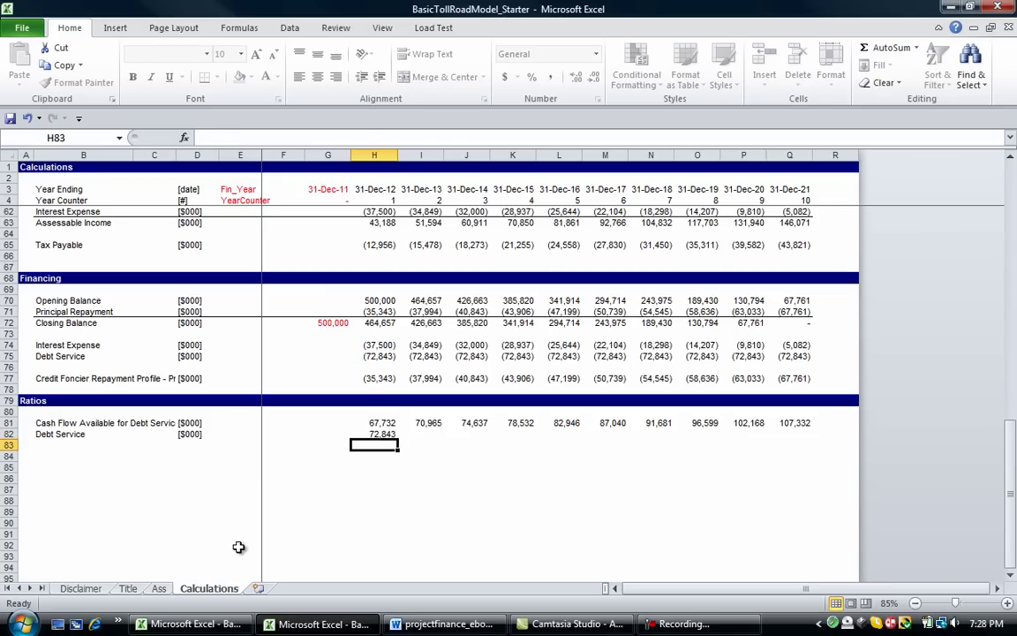
Step: Fill the Debt Service formula in H82 across the remaining years to Q82
{"action": "key", "text": "Up"}
{"action": "key", "text": "shift+Right"}
{"action": "key", "text": "shift+Right"}
{"action": "key", "text": "shift+Right"}
{"action": "key", "text": "shift+Right"}
{"action": "key", "text": "shift+Right"}
{"action": "key", "text": "shift+Right"}
{"action": "key", "text": "shift+Right"}
{"action": "key", "text": "shift+Right"}
{"action": "key", "text": "shift+Right"}
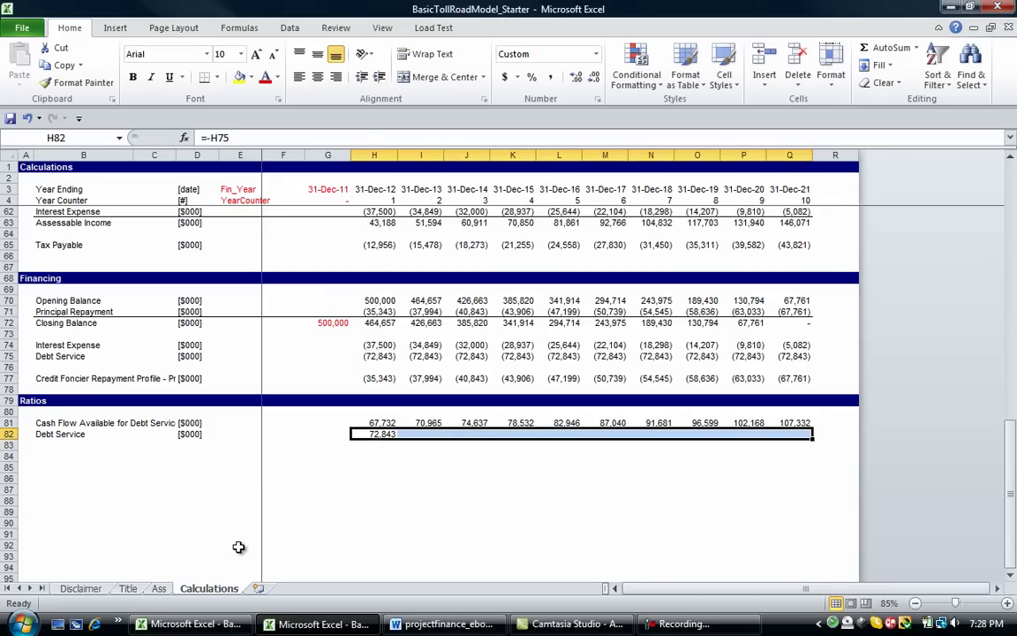
{"action": "key", "text": "ctrl+r"}
Step: Enter the row label DSCR in B83, below Debt Service
{"action": "key", "text": "Left"}
{"action": "key", "text": "Left"}
{"action": "key", "text": "Left"}
{"action": "key", "text": "Left"}
{"action": "key", "text": "Left"}
{"action": "key", "text": "Down"}
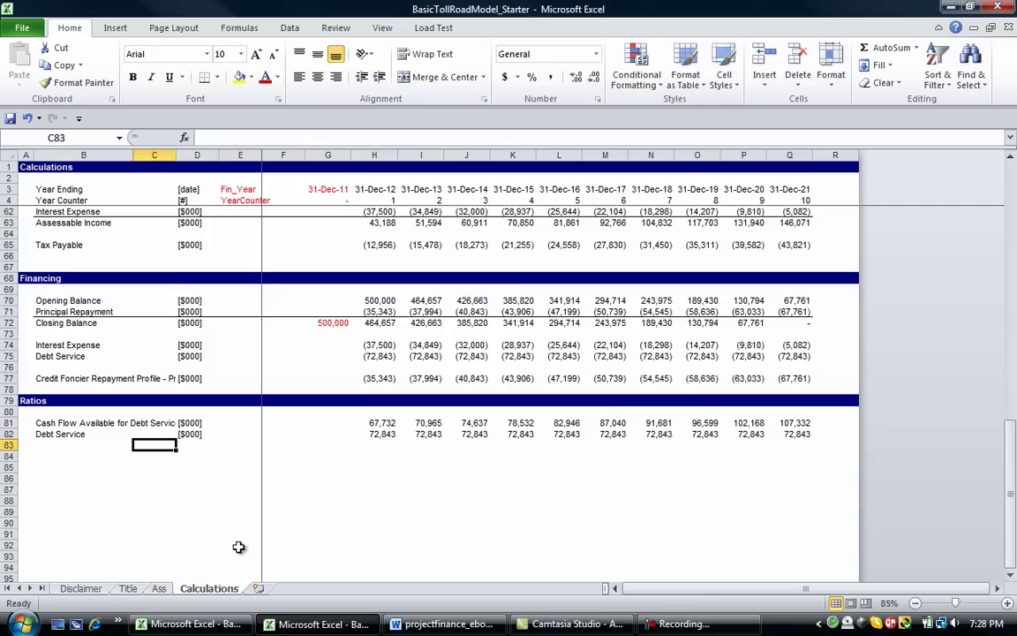
{"action": "key", "text": "Left"}
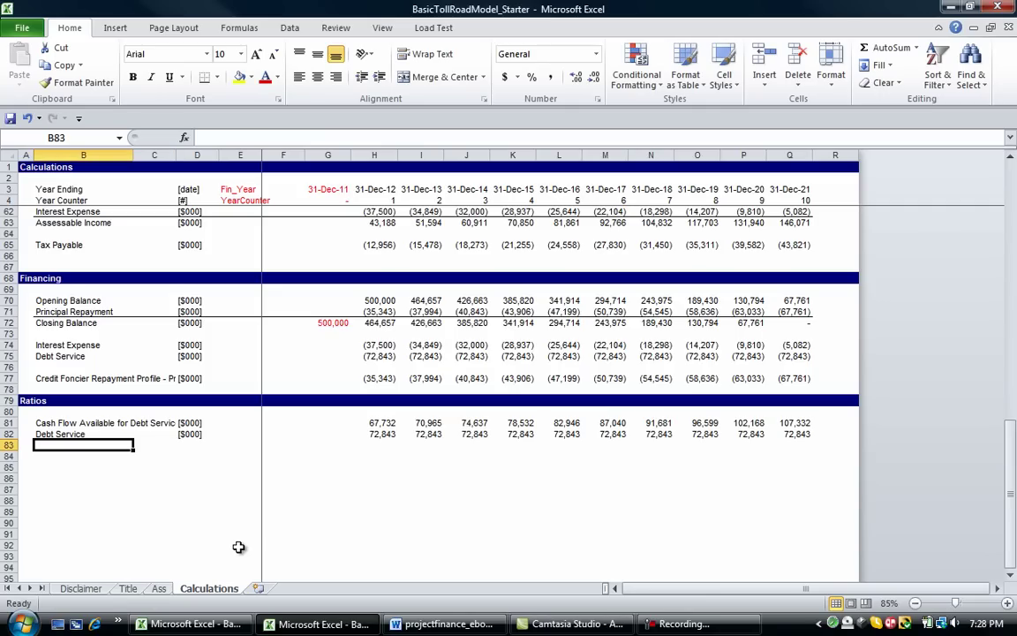
{"action": "type", "text": "DSCR"}
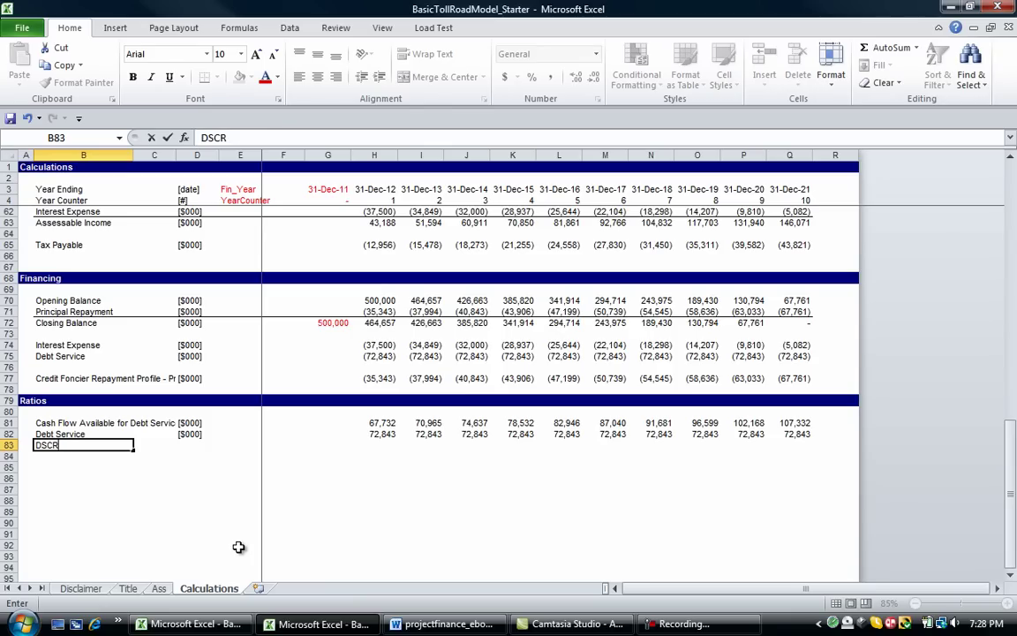
{"action": "key", "text": "Return"}
Step: Enter [x] as the data units for the DSCR row in D83
{"action": "key", "text": "Right"}
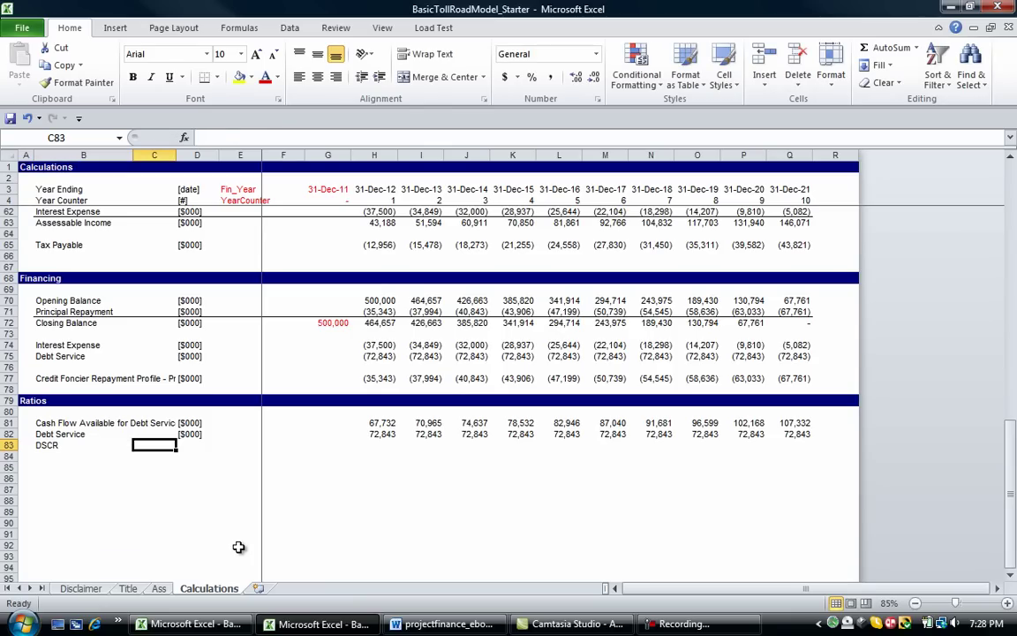
{"action": "key", "text": "Up"}
{"action": "key", "text": "Right"}
{"action": "type", "text": "x"}
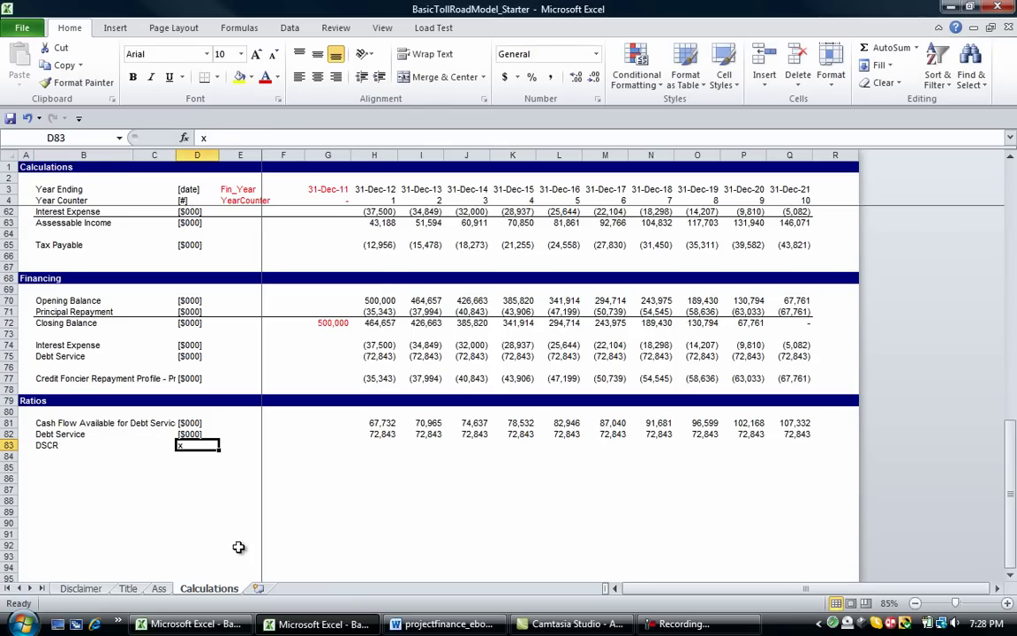
{"action": "type", "text": "]"}
Step: Add a top border to the DSCR row over cells B83:H83
{"action": "key", "text": "Right"}
{"action": "key", "text": "Right"}
{"action": "key", "text": "Right"}
{"action": "key", "text": "Right"}
{"action": "key", "text": "shift+Home"}
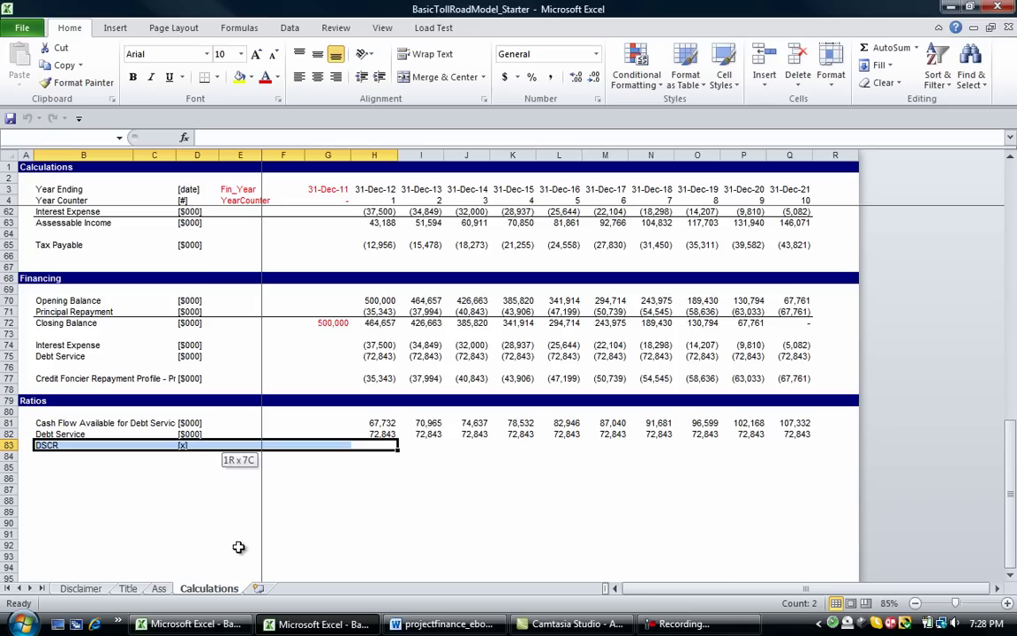
{"action": "key", "text": "alt+h"}
{"action": "key", "text": "b"}
{"action": "key", "text": "p"}
{"action": "key", "text": "Right"}
{"action": "key", "text": "Left"}
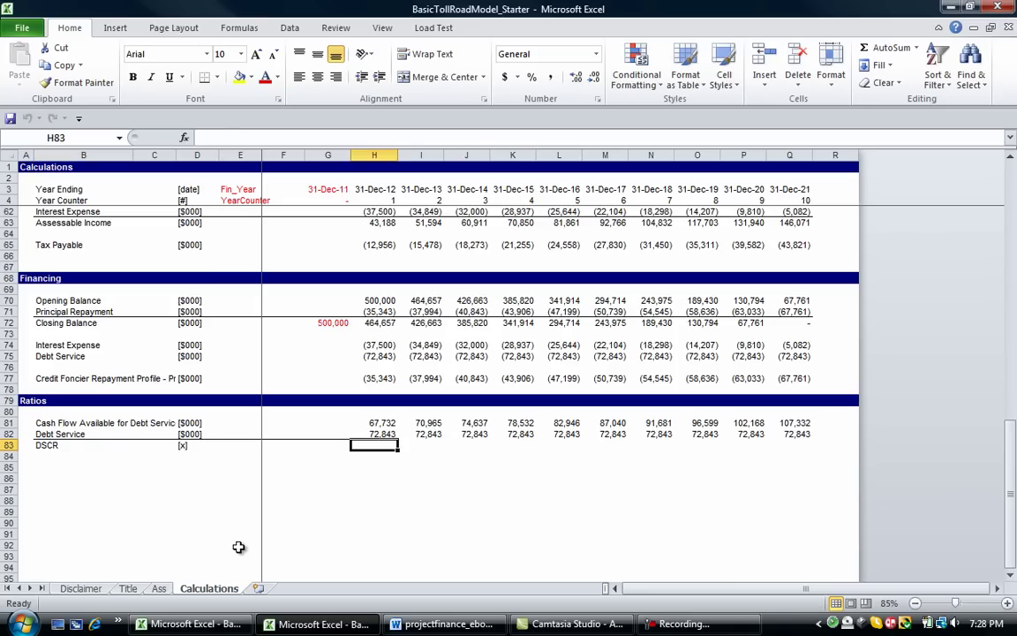
Step: Calculate the first-year DSCR in H83 by dividing cash flow by debt service with =H81/H82
{"action": "type", "text": "="}
{"action": "key", "text": "Up"}
{"action": "key", "text": "Up"}
{"action": "type", "text": "/"}
{"action": "key", "text": "Up"}
{"action": "key", "text": "Return"}
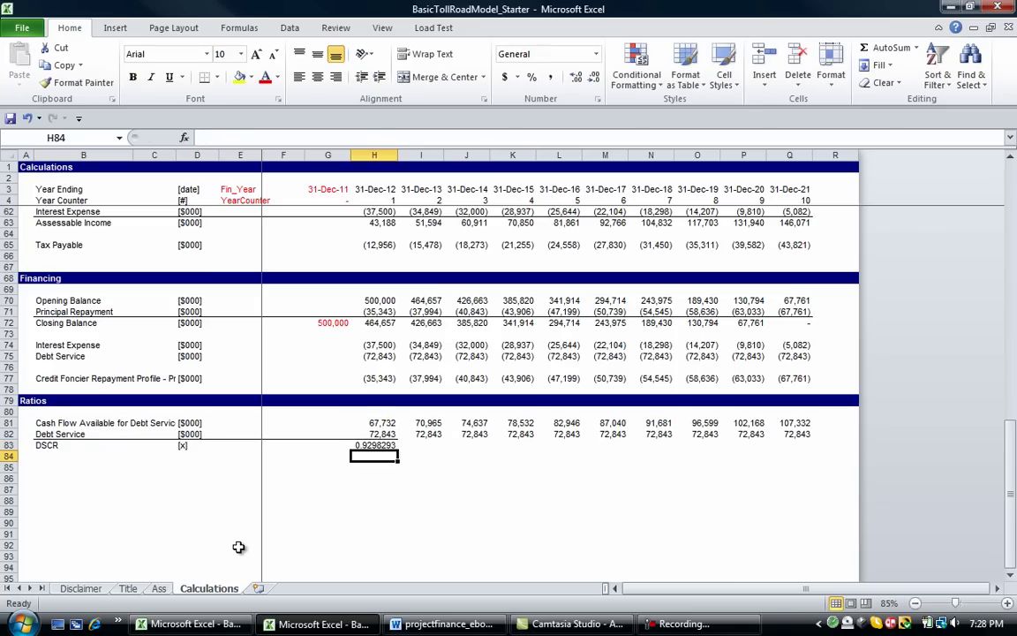
Step: Fill the DSCR formula in H83 across the remaining years to Q83
{"action": "key", "text": "Up"}
{"action": "key", "text": "shift+Right"}
{"action": "key", "text": "shift+Right"}
{"action": "key", "text": "shift+Right"}
{"action": "key", "text": "shift+Right"}
{"action": "key", "text": "shift+Right"}
{"action": "key", "text": "shift+Right"}
{"action": "key", "text": "shift+Right"}
{"action": "key", "text": "shift+Right"}
{"action": "key", "text": "shift+Right"}
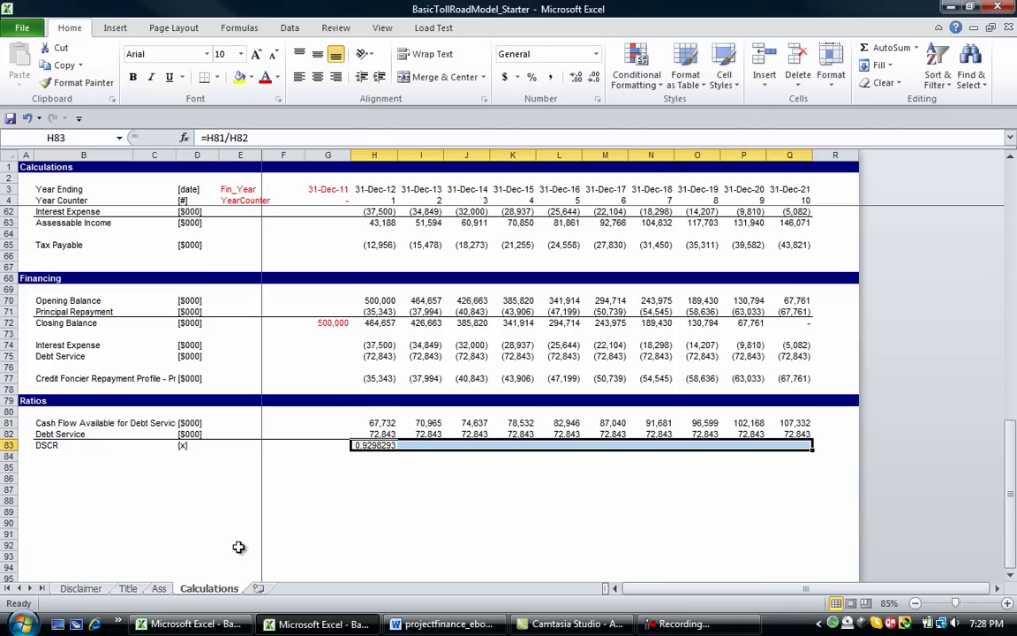
{"action": "key", "text": "ctrl+r"}
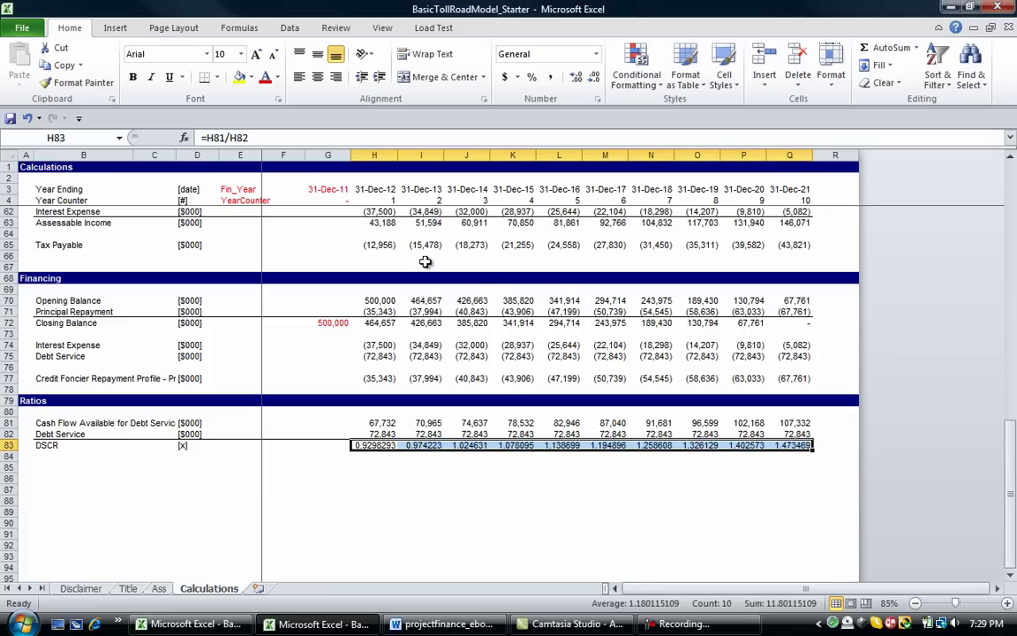
Step: Reduce the DSCR values in H83:Q83 to two decimal places
{"action": "left_click", "coordinate": [596, 79]}
{"action": "left_click", "coordinate": [596, 79]}
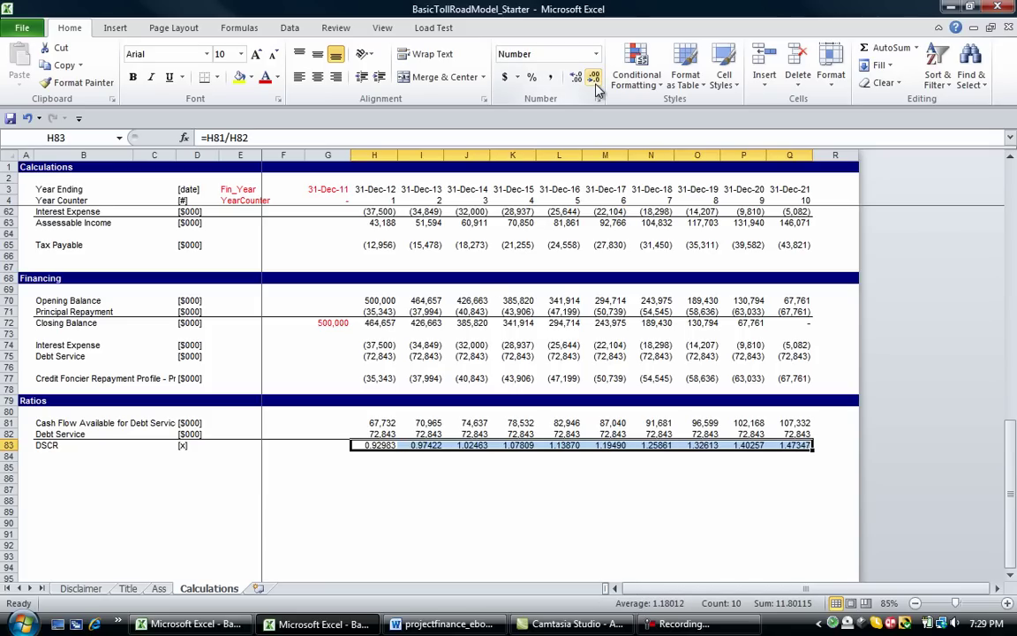
{"action": "left_click", "coordinate": [596, 79]}
{"action": "left_click", "coordinate": [596, 80]}
{"action": "left_click", "coordinate": [596, 80]}
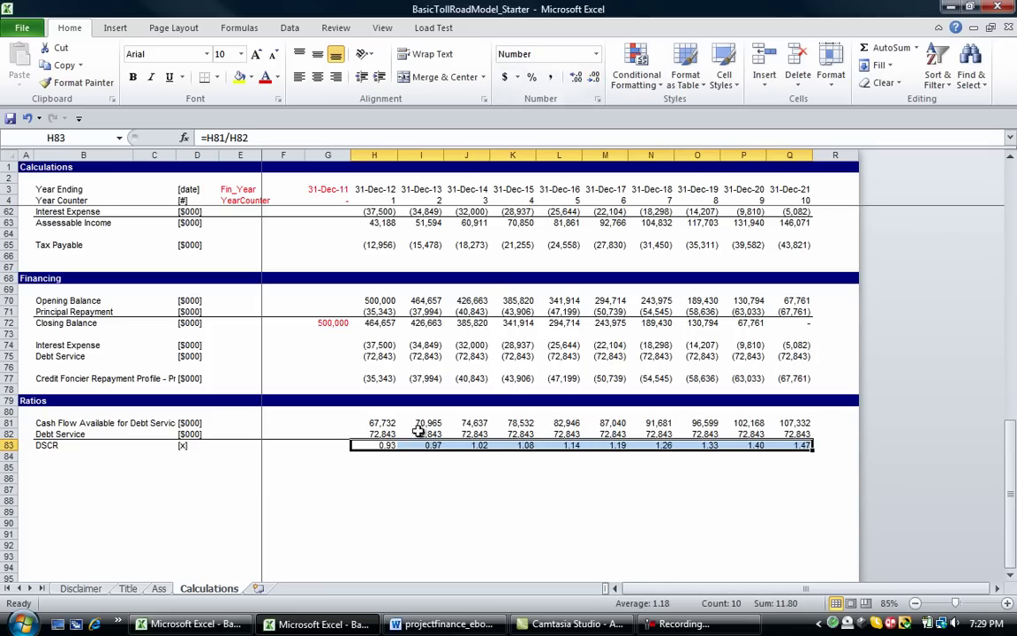
{"action": "left_click", "coordinate": [375, 466]}
{"action": "key", "text": "Up"}
{"action": "key", "text": "Up"}
{"action": "key", "text": "Up"}
{"action": "key", "text": "Up"}
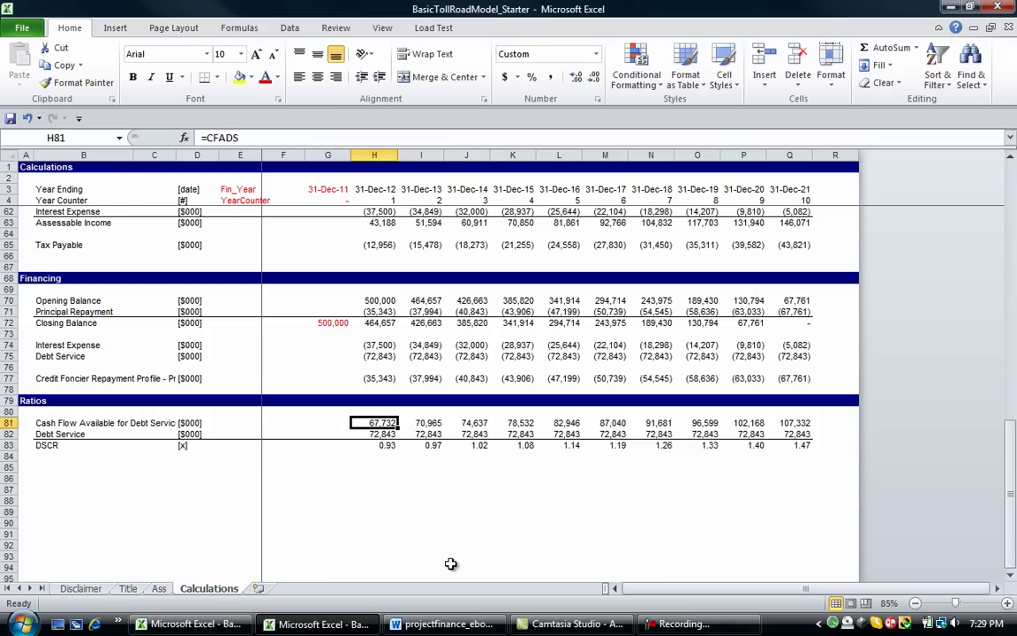
{"action": "key", "text": "alt+h"}
{"action": "key", "text": "h"}
{"action": "key", "text": "Return"}
{"action": "key", "text": "Down"}
{"action": "key", "text": "Up"}
{"action": "key", "text": "ctrl+z"}
Step: Examine the Debt Amount and the Target and Actual Minimum DSCR cells on the Ass sheet
{"action": "key", "text": "ctrl+Page_Up"}
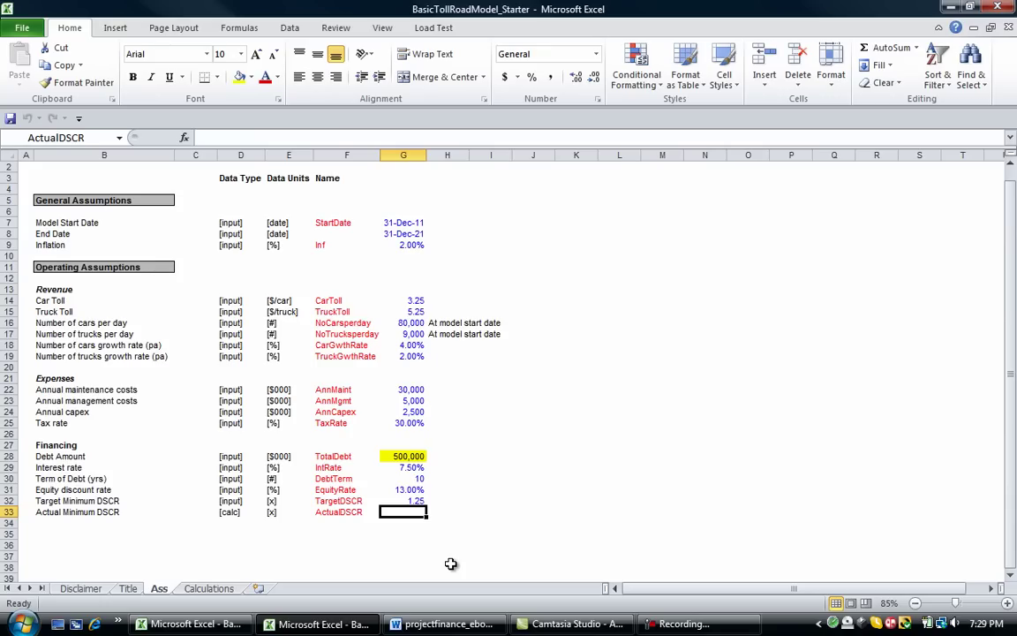
{"action": "key", "text": "Up"}
{"action": "key", "text": "Up"}
{"action": "key", "text": "Up"}
{"action": "key", "text": "Up"}
{"action": "key", "text": "Up"}
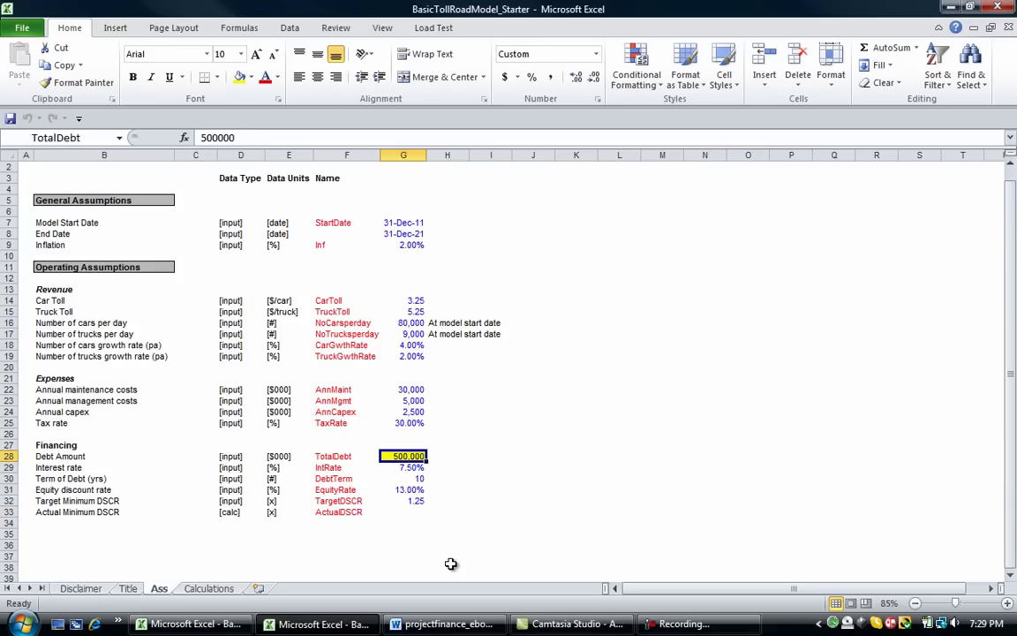
{"action": "key", "text": "Down"}
{"action": "key", "text": "Down"}
{"action": "key", "text": "Down"}
{"action": "key", "text": "Down"}
{"action": "key", "text": "Down"}
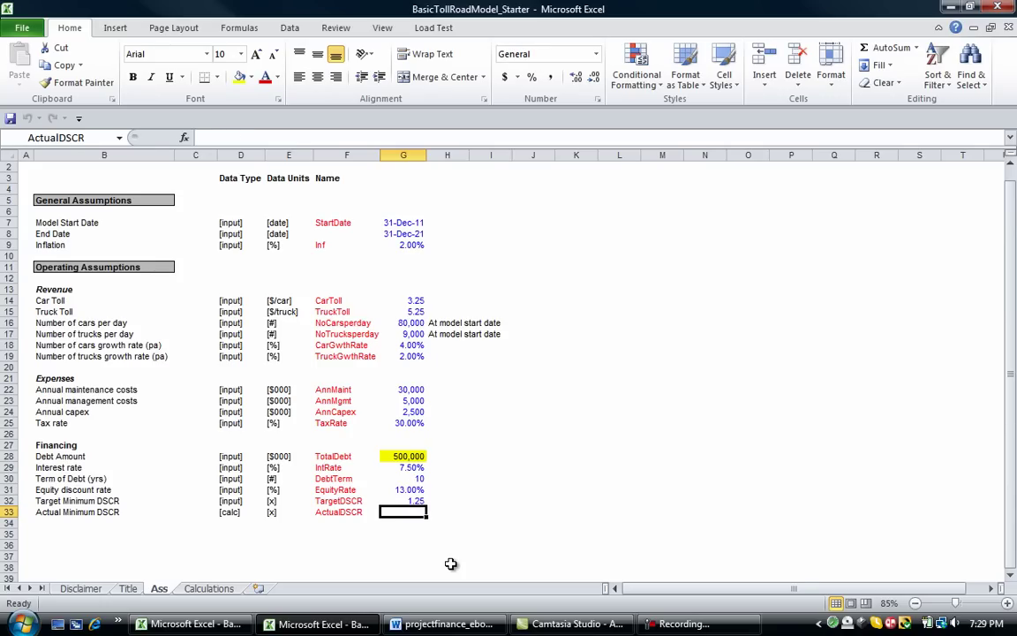
Step: Calculate the minimum DSCR in C83 on the Calculations sheet with =MIN(H83:Q83)
{"action": "key", "text": "ctrl+Page_Down"}
{"action": "key", "text": "Left"}
{"action": "key", "text": "Left"}
{"action": "key", "text": "Down"}
{"action": "key", "text": "Left"}
{"action": "key", "text": "Left"}
{"action": "key", "text": "Left"}
{"action": "key", "text": "Down"}
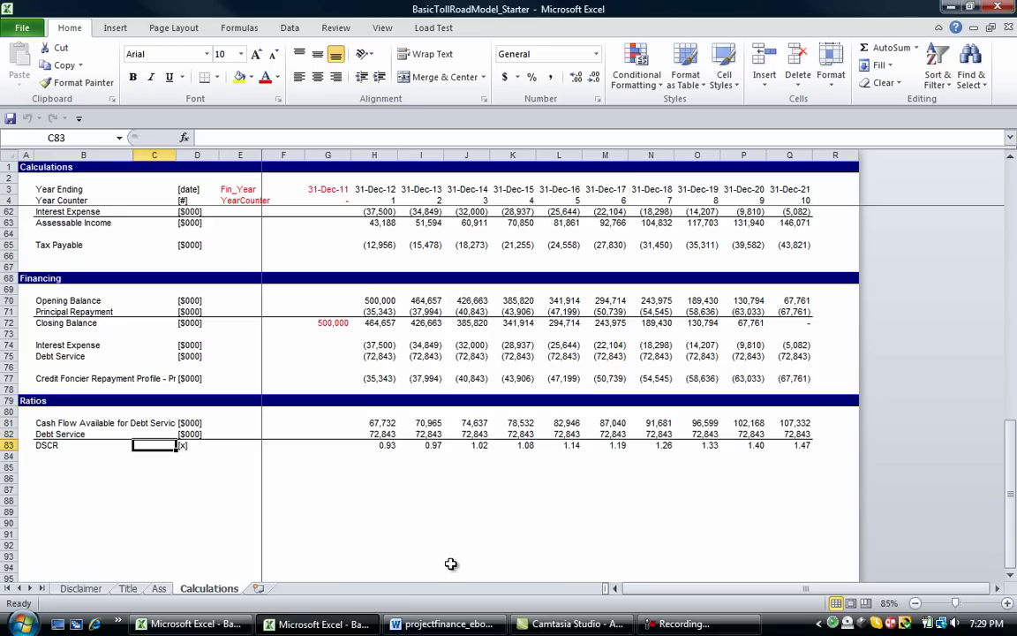
{"action": "type", "text": "=min("}
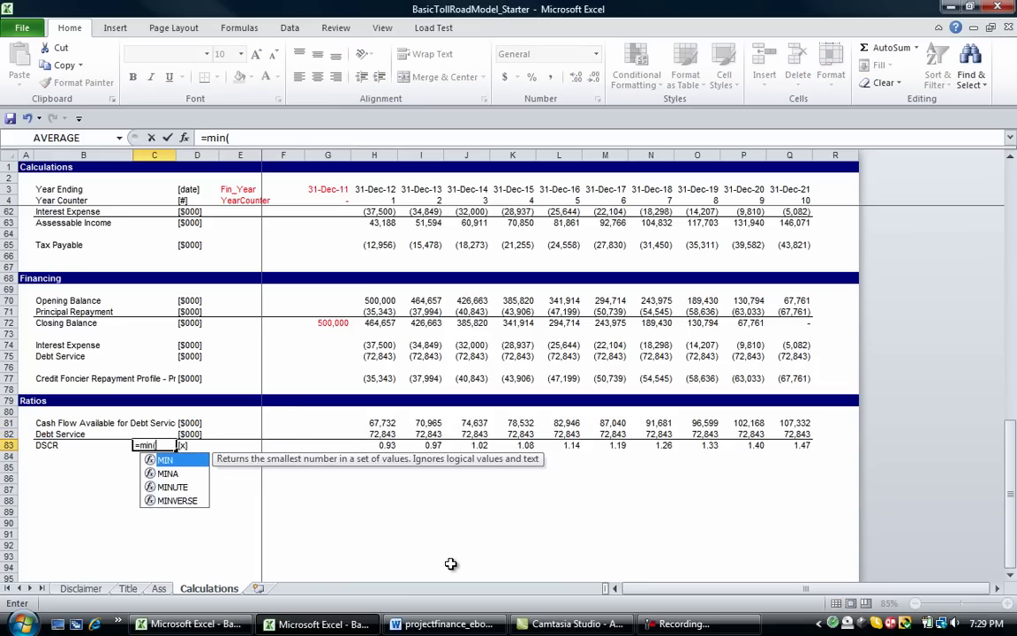
{"action": "left_click", "coordinate": [378, 445]}
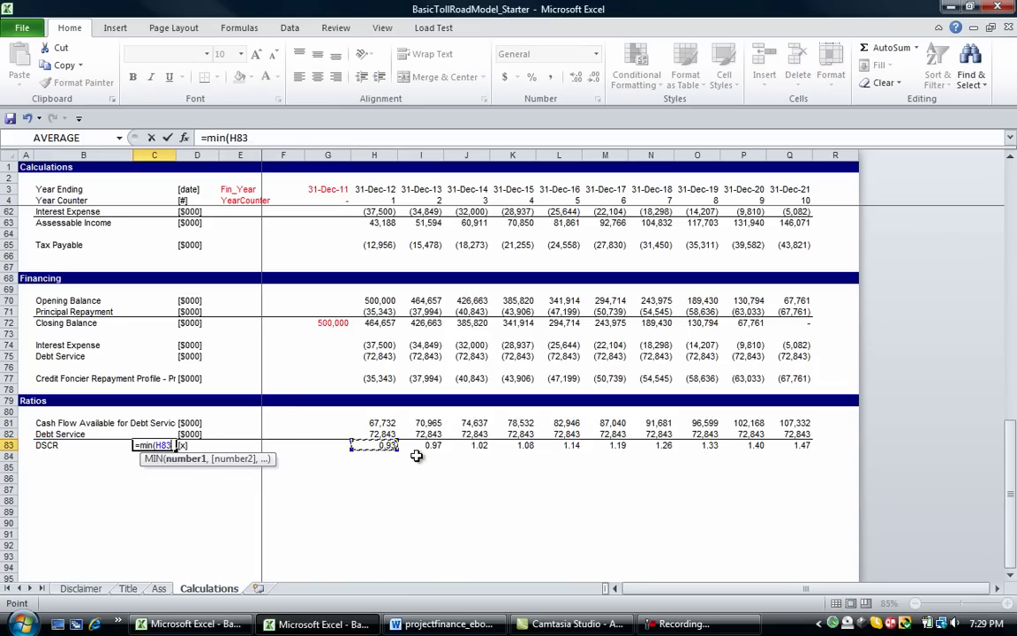
{"action": "left_click_drag", "start_coordinate": [378, 445], "coordinate": [784, 446]}
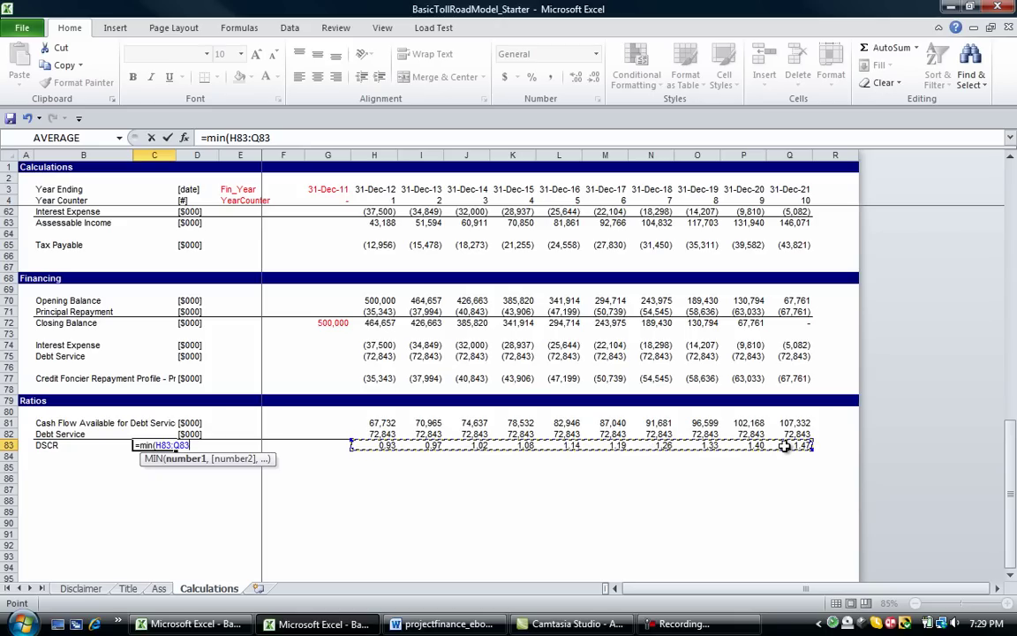
{"action": "key", "text": "Return"}
{"action": "key", "text": "Up"}
{"action": "key", "text": "Right"}
{"action": "key", "text": "Right"}
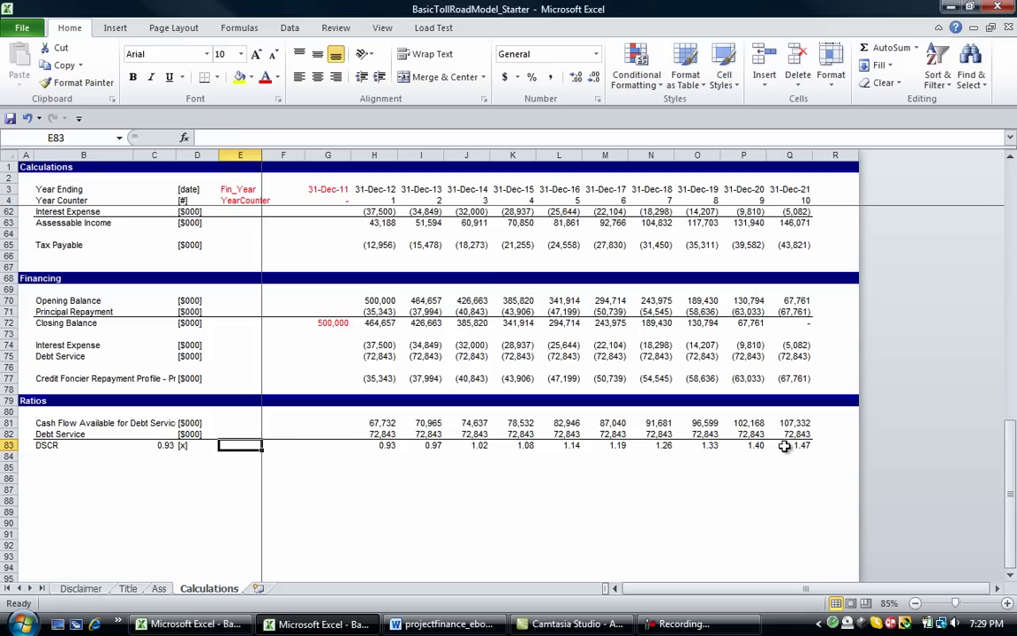
{"action": "key", "text": "Right"}
{"action": "key", "text": "Right"}
{"action": "key", "text": "Right"}
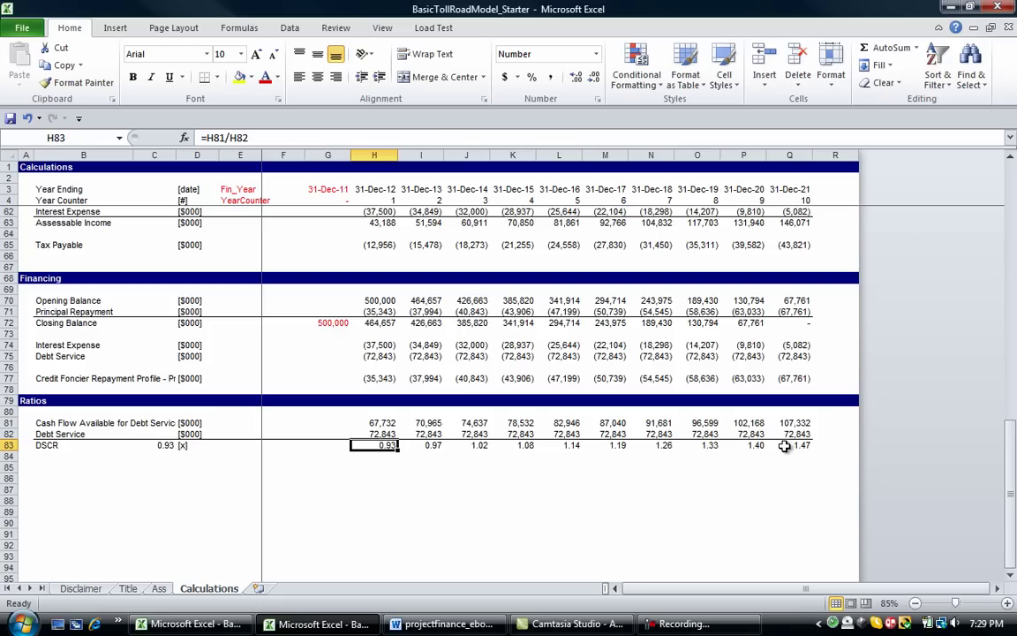
Step: Link the Actual Minimum DSCR in G33 of the Ass sheet to the minimum ratio with =Calculations!C83
{"action": "key", "text": "ctrl+Page_Up"}
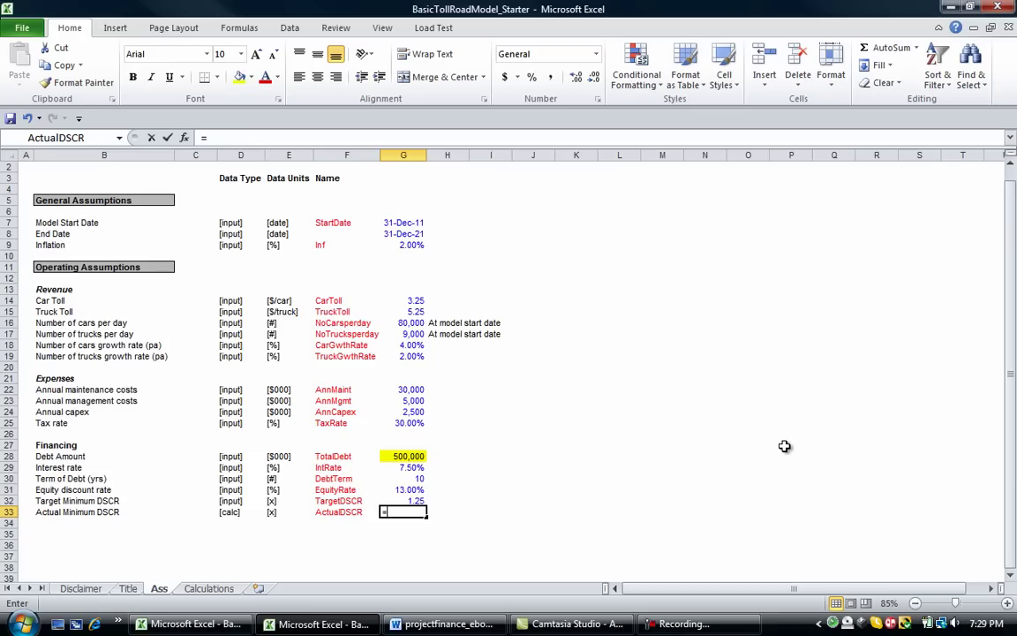
{"action": "type", "text": "="}
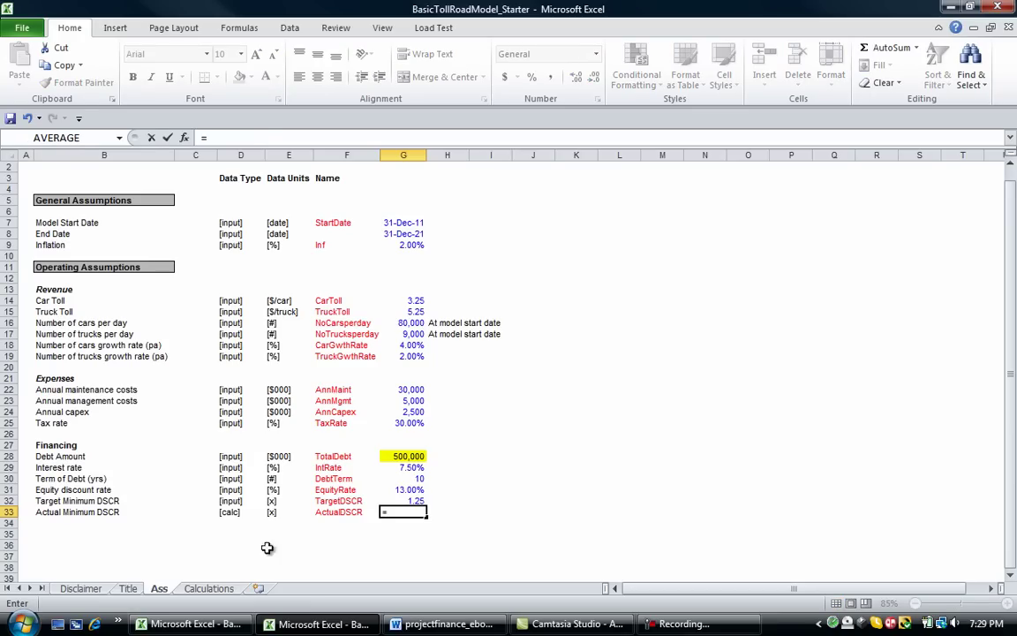
{"action": "left_click", "coordinate": [216, 588]}
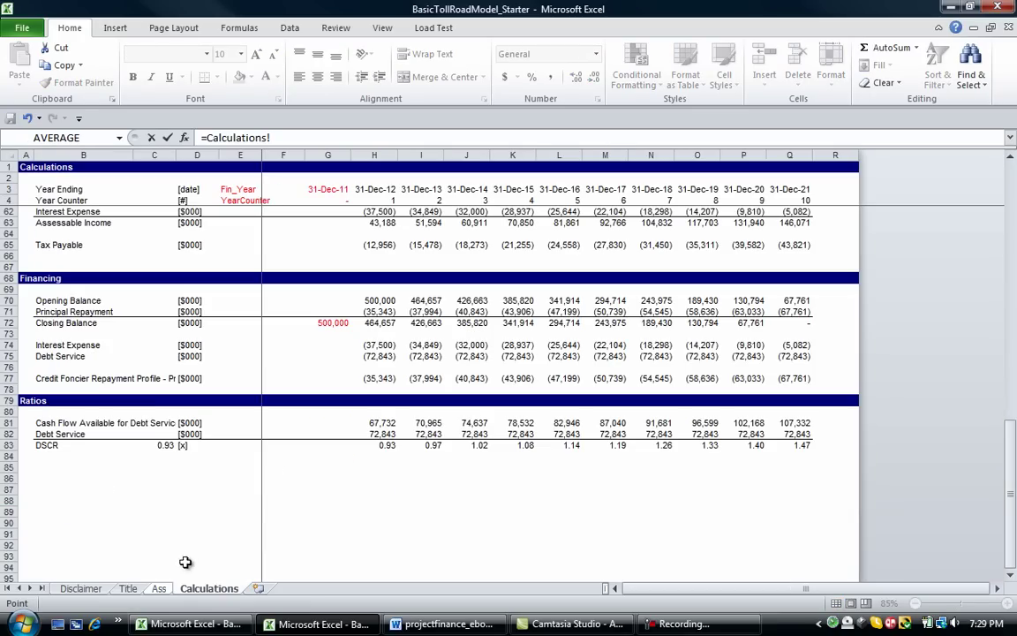
{"action": "left_click", "coordinate": [148, 444]}
{"action": "key", "text": "Return"}
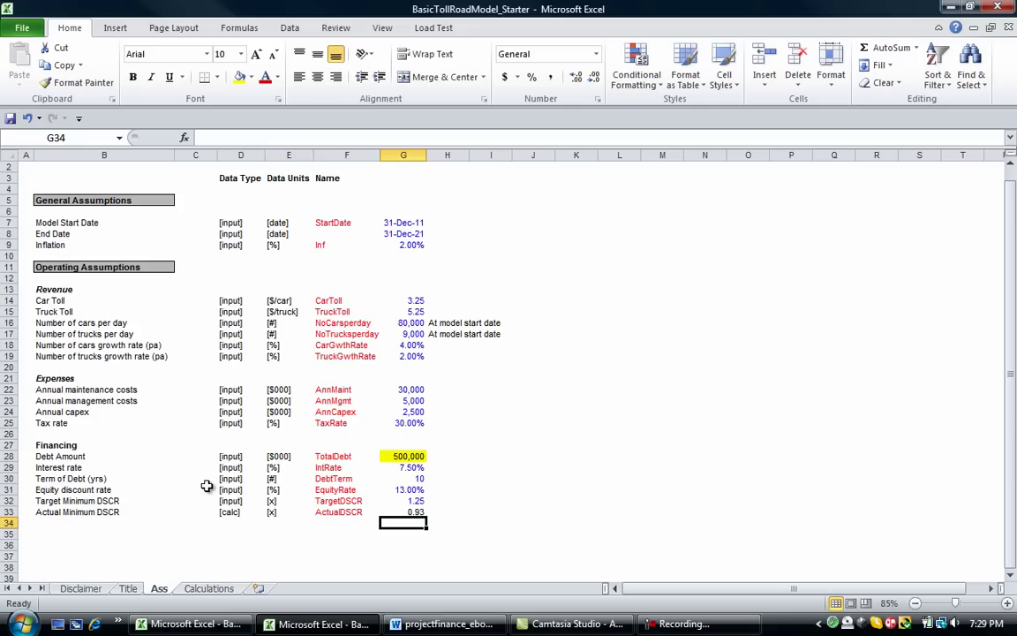
{"action": "key", "text": "Down"}
{"action": "key", "text": "Down"}
{"action": "key", "text": "Down"}
{"action": "key", "text": "Down"}
{"action": "key", "text": "Down"}
{"action": "key", "text": "Down"}
{"action": "key", "text": "Down"}
{"action": "key", "text": "Down"}
{"action": "key", "text": "Down"}
{"action": "key", "text": "Down"}
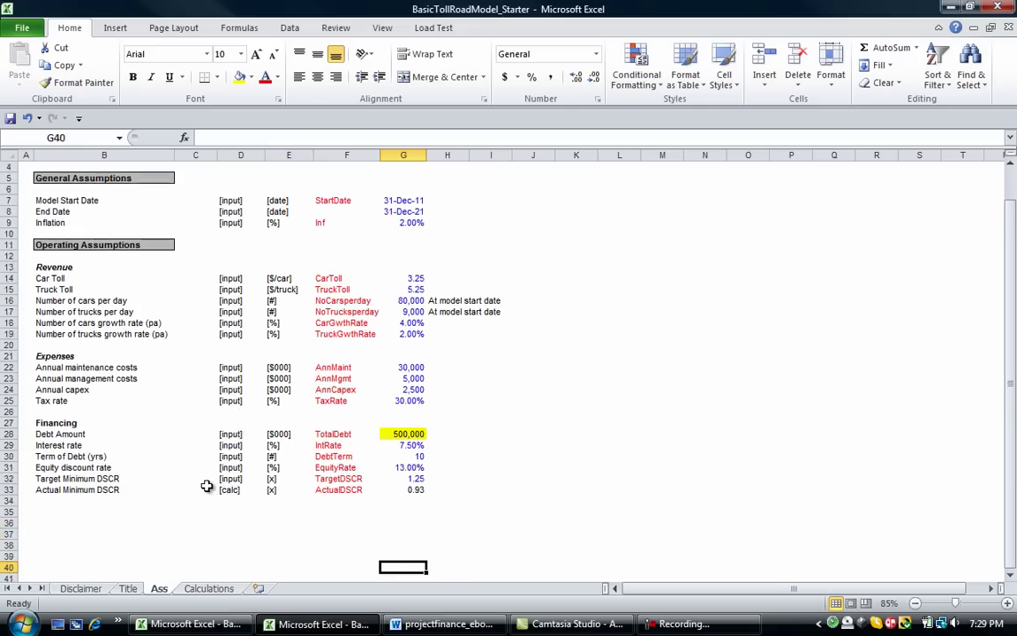
{"action": "key", "text": "Up"}
{"action": "key", "text": "Up"}
{"action": "key", "text": "Up"}
{"action": "key", "text": "Up"}
{"action": "key", "text": "Up"}
{"action": "key", "text": "Up"}
{"action": "key", "text": "Up"}
{"action": "key", "text": "Up"}
{"action": "key", "text": "Up"}
{"action": "key", "text": "Up"}
{"action": "key", "text": "Up"}
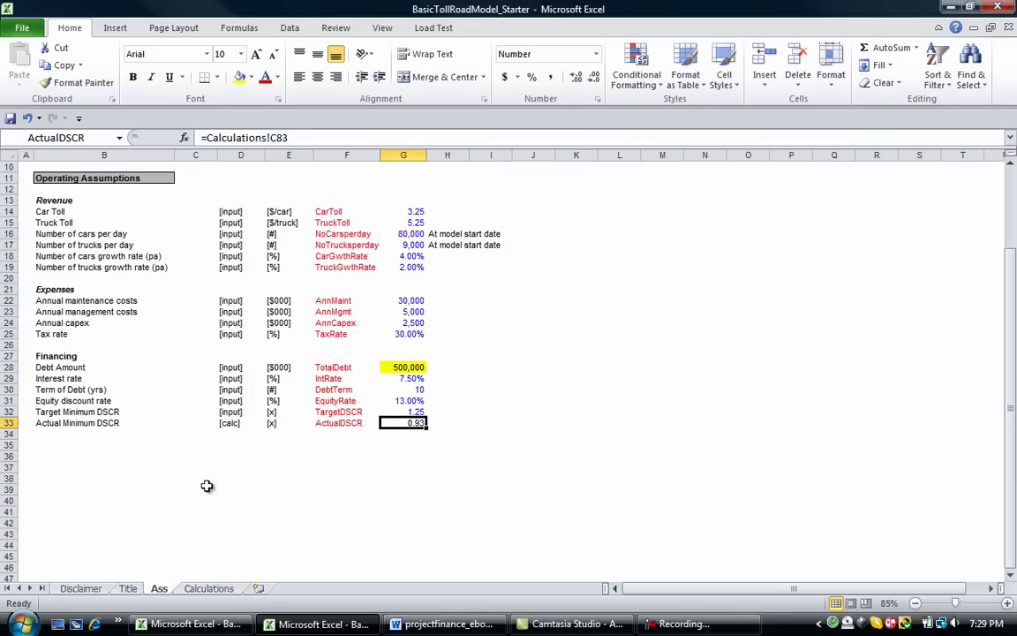
{"action": "key", "text": "Left"}
{"action": "key", "text": "Left"}
{"action": "key", "text": "Right"}
{"action": "key", "text": "Right"}
Step: Set the Debt Amount in G28 to 400,000
{"action": "key", "text": "Up"}
{"action": "key", "text": "Up"}
{"action": "key", "text": "Up"}
{"action": "key", "text": "Up"}
{"action": "key", "text": "Up"}
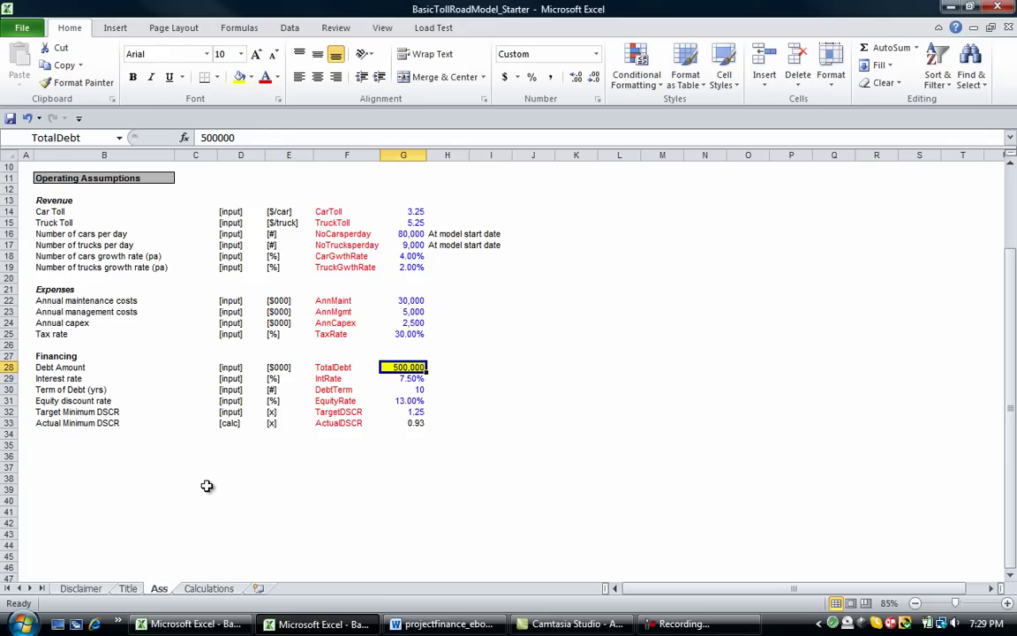
{"action": "type", "text": "400,00"}
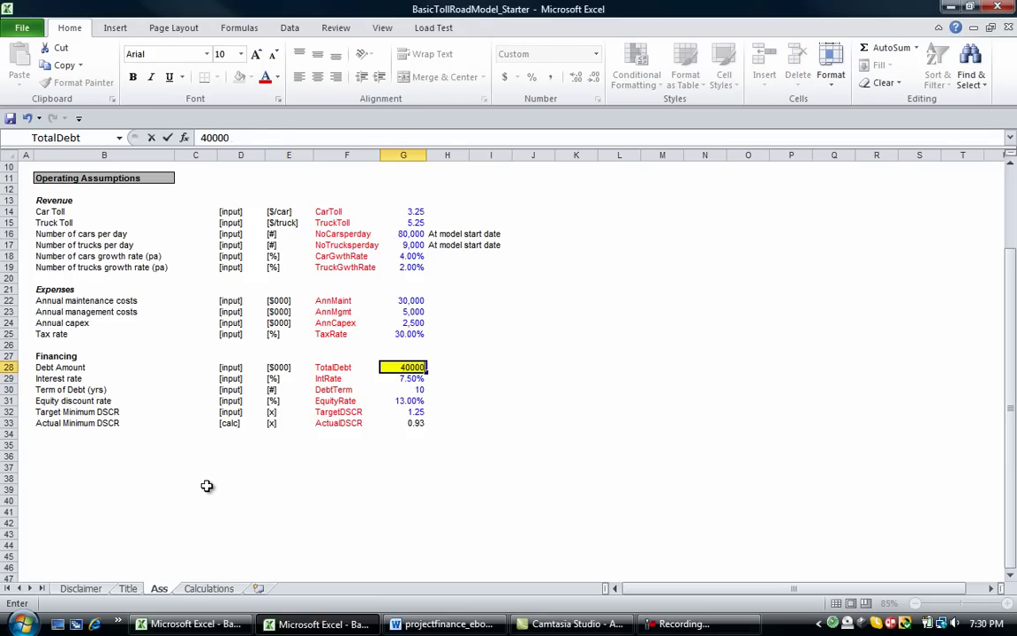
{"action": "type", "text": "0"}
{"action": "key", "text": "Return"}
Step: Calculate the gap between target and actual DSCR in G34 with =TargetDSCR-ActualDSCR
{"action": "key", "text": "Down"}
{"action": "key", "text": "Down"}
{"action": "key", "text": "Down"}
{"action": "key", "text": "Down"}
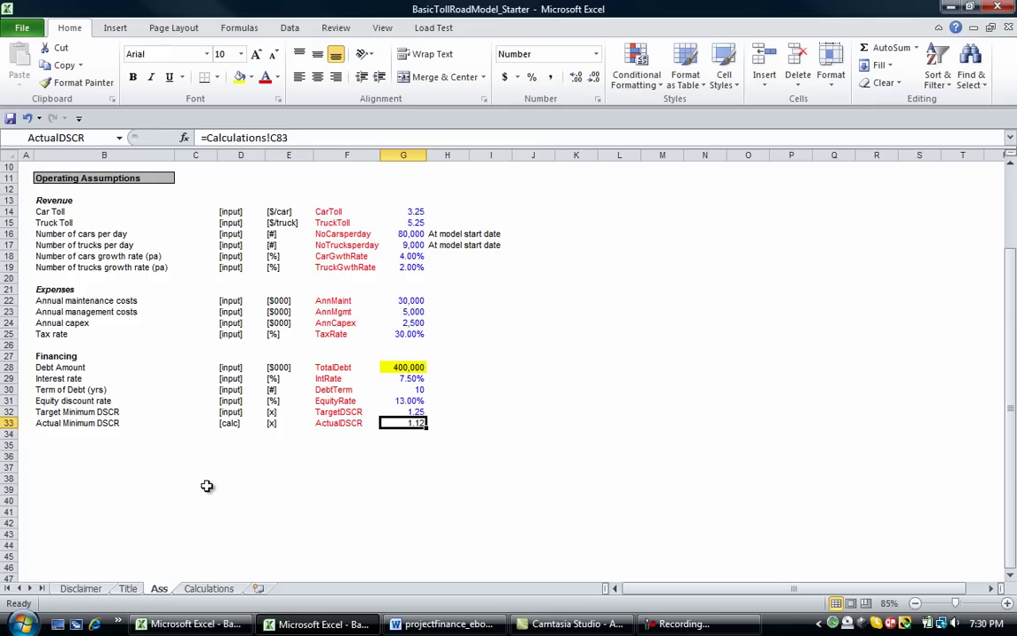
{"action": "key", "text": "Down"}
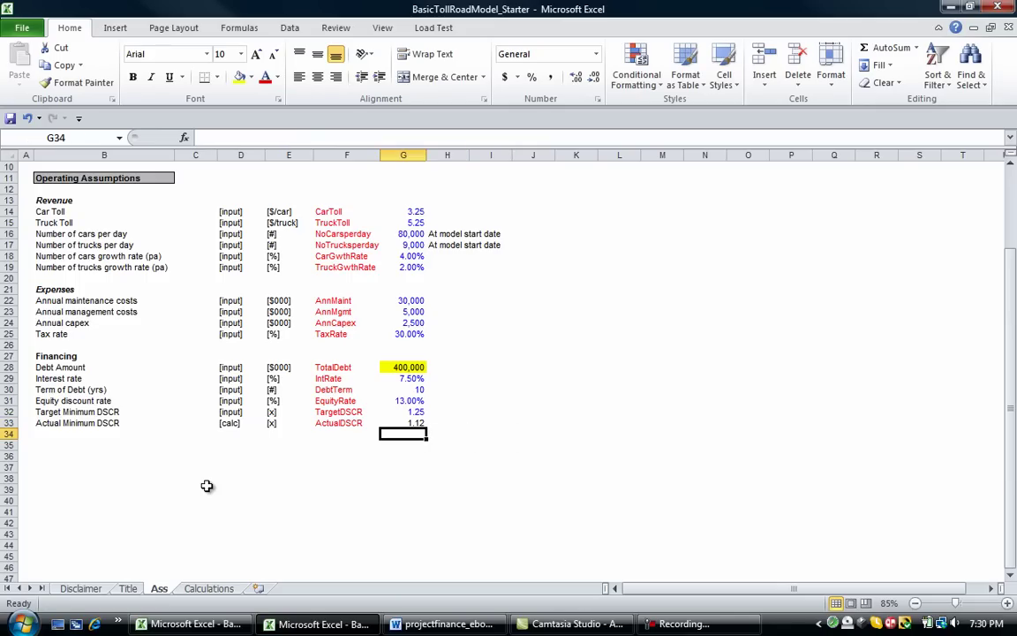
{"action": "type", "text": "="}
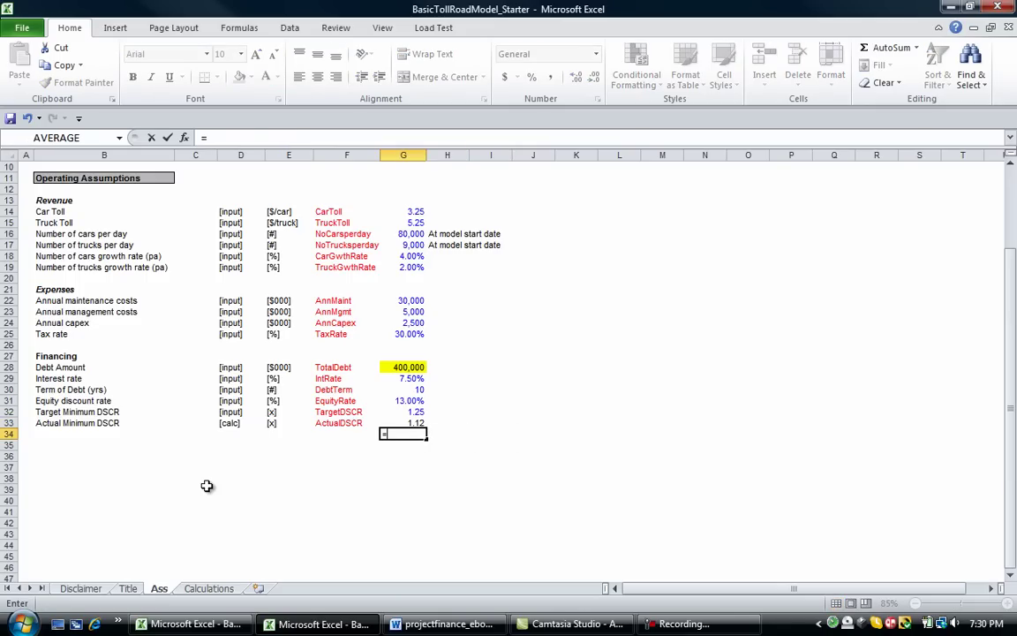
{"action": "key", "text": "Up"}
{"action": "key", "text": "Up"}
{"action": "type", "text": "-"}
{"action": "key", "text": "Up"}
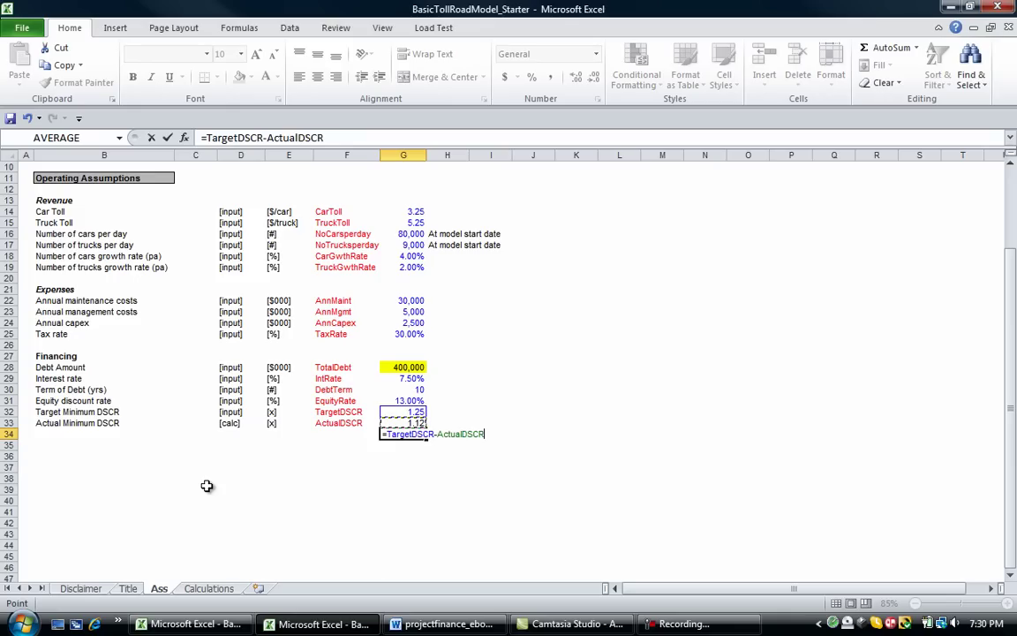
{"action": "key", "text": "ctrl+Return"}
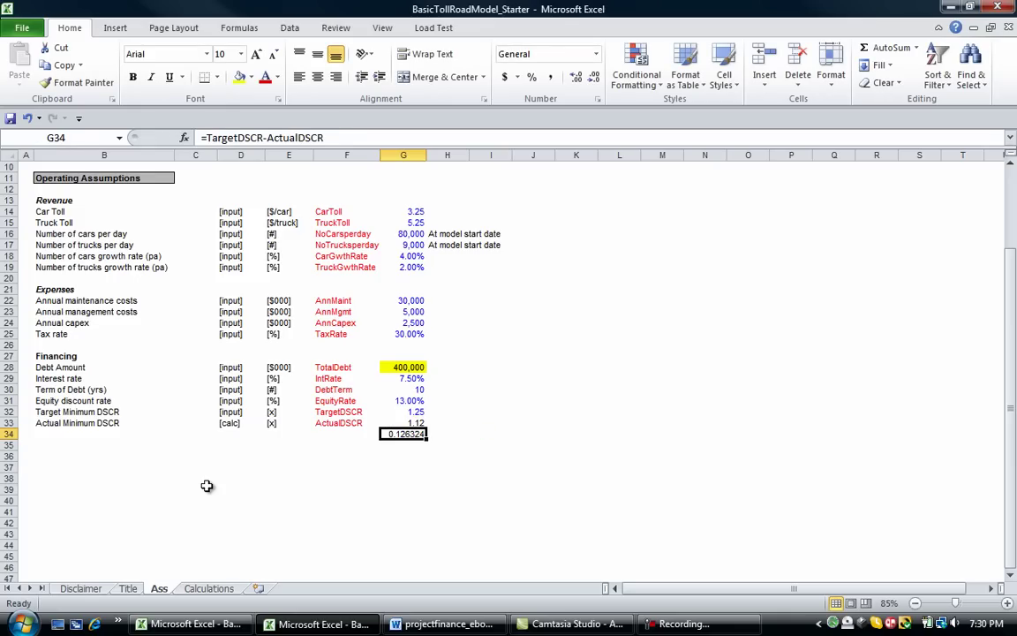
Step: Run Goal Seek to set G34 to 0 by changing the Debt Amount in G28, and accept the solution
{"action": "key", "text": "alt"}
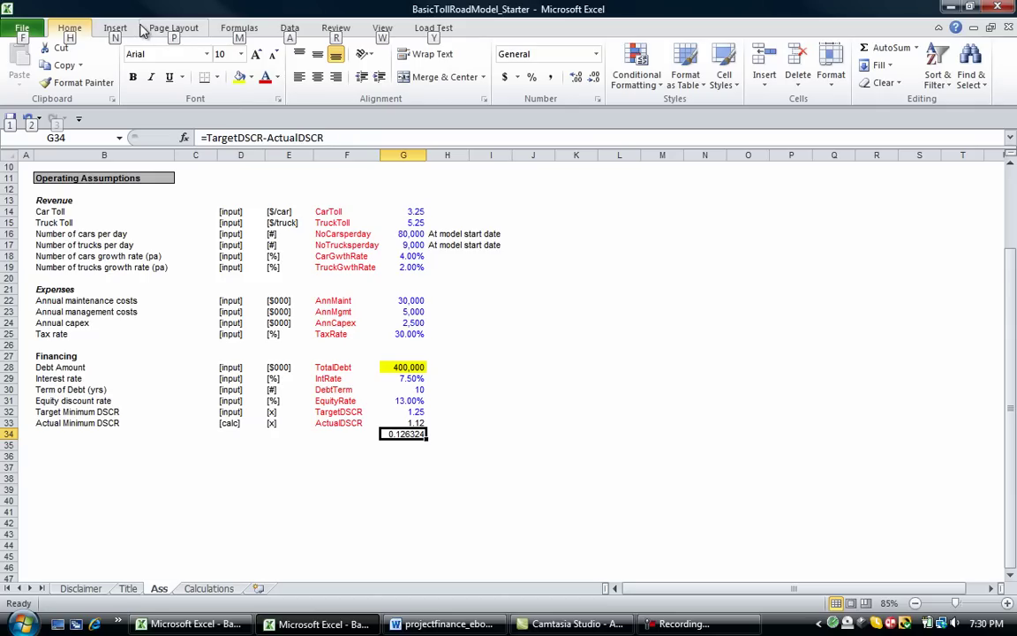
{"action": "left_click", "coordinate": [288, 29]}
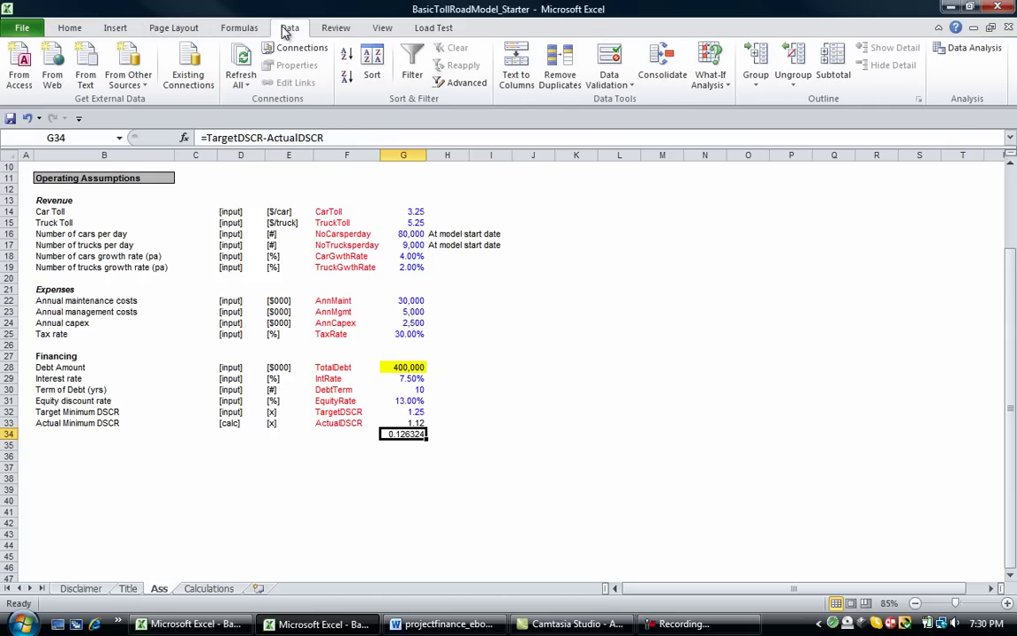
{"action": "left_click", "coordinate": [711, 75]}
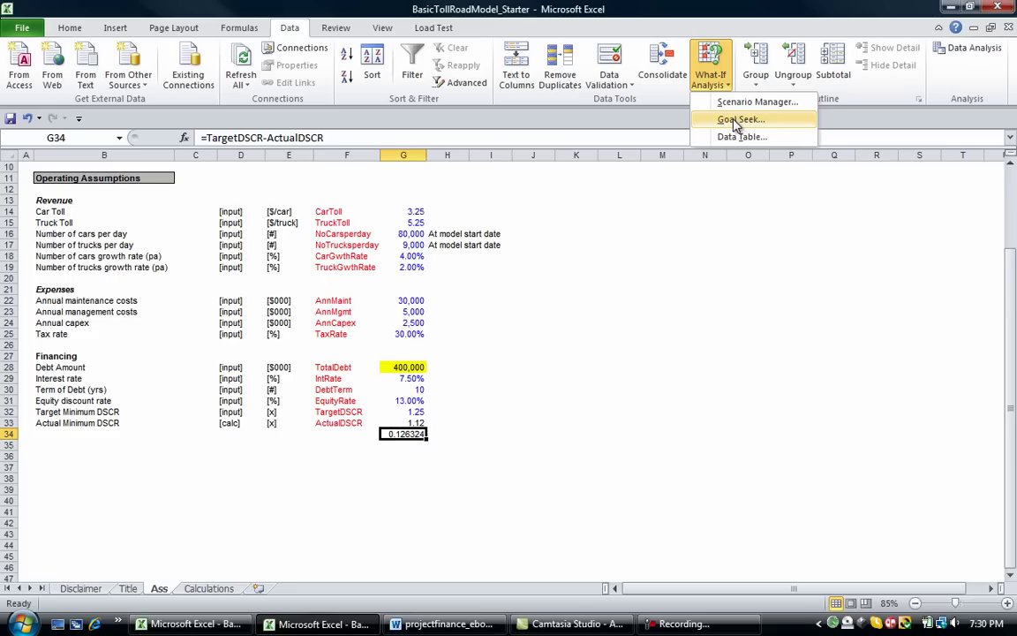
{"action": "left_click", "coordinate": [735, 121]}
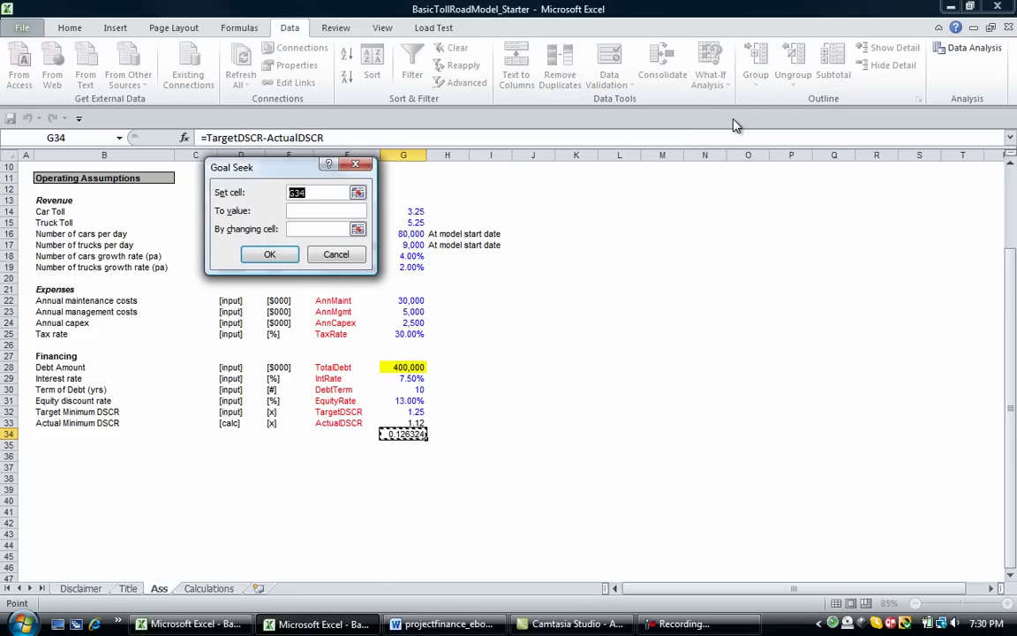
{"action": "key", "text": "Tab"}
{"action": "type", "text": "0"}
{"action": "key", "text": "Tab"}
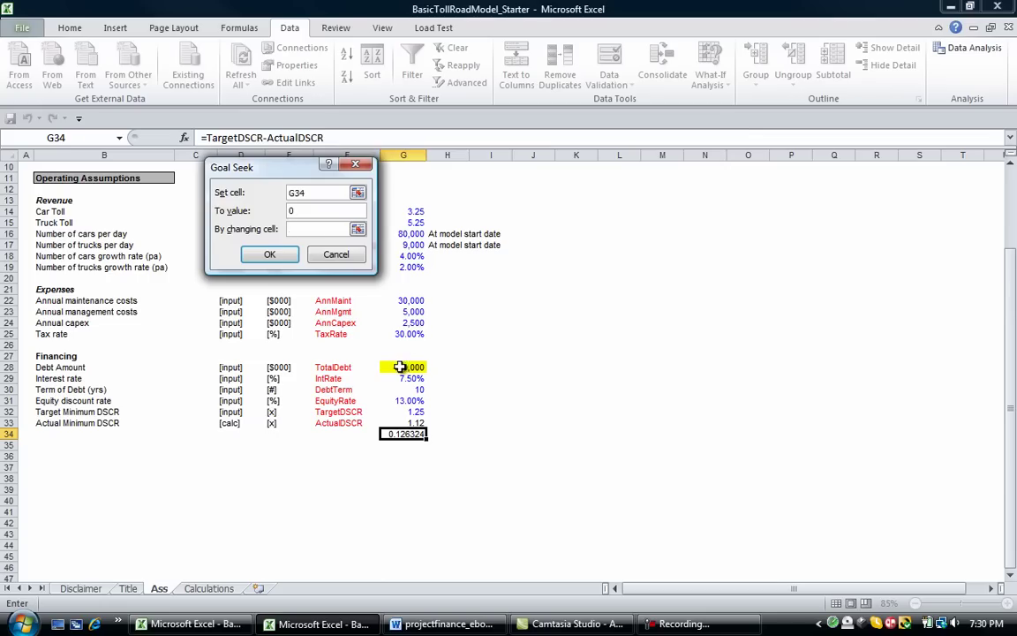
{"action": "left_click", "coordinate": [400, 367]}
{"action": "left_click", "coordinate": [286, 255]}
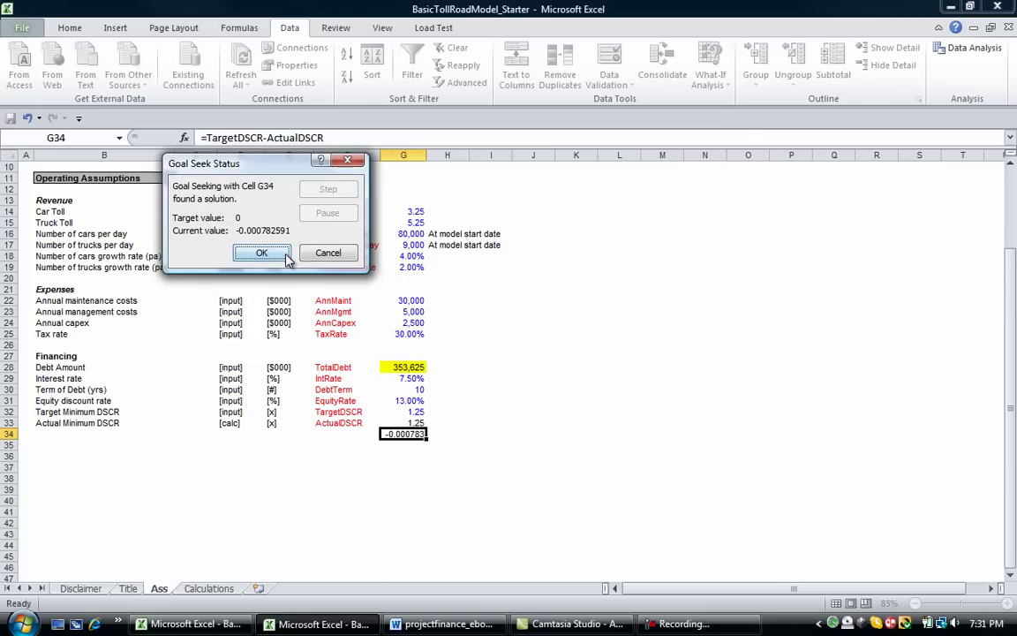
{"action": "left_click", "coordinate": [258, 252]}
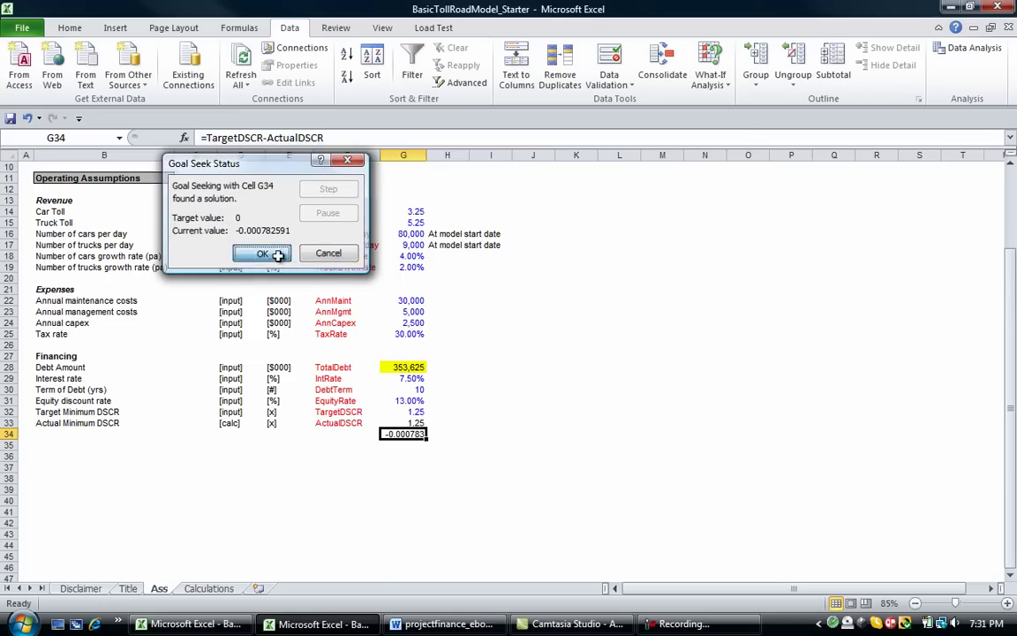
Step: Clear the temporary DSCR difference formula from G34
{"action": "left_click", "coordinate": [403, 478]}
{"action": "key", "text": "Up"}
{"action": "key", "text": "Up"}
{"action": "key", "text": "Up"}
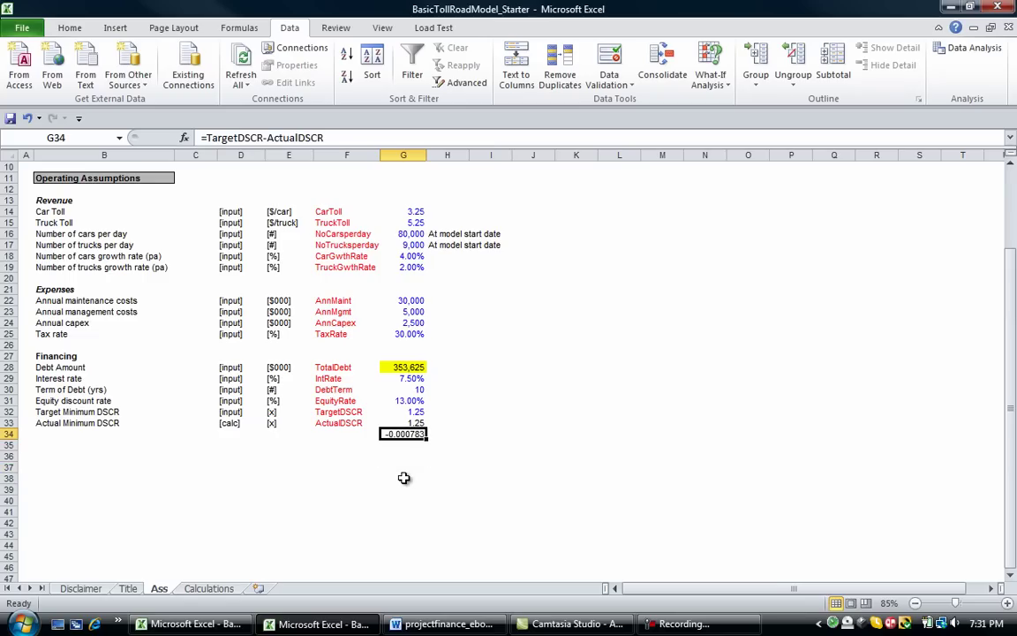
{"action": "key", "text": "Delete"}
{"action": "key", "text": "Up"}
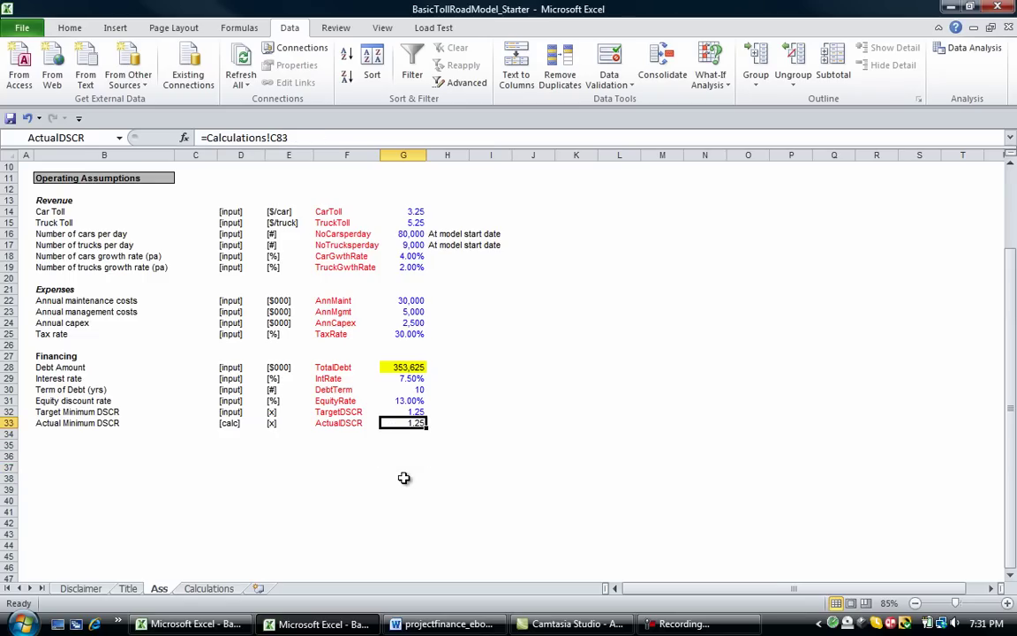
{"action": "key", "text": "Up"}
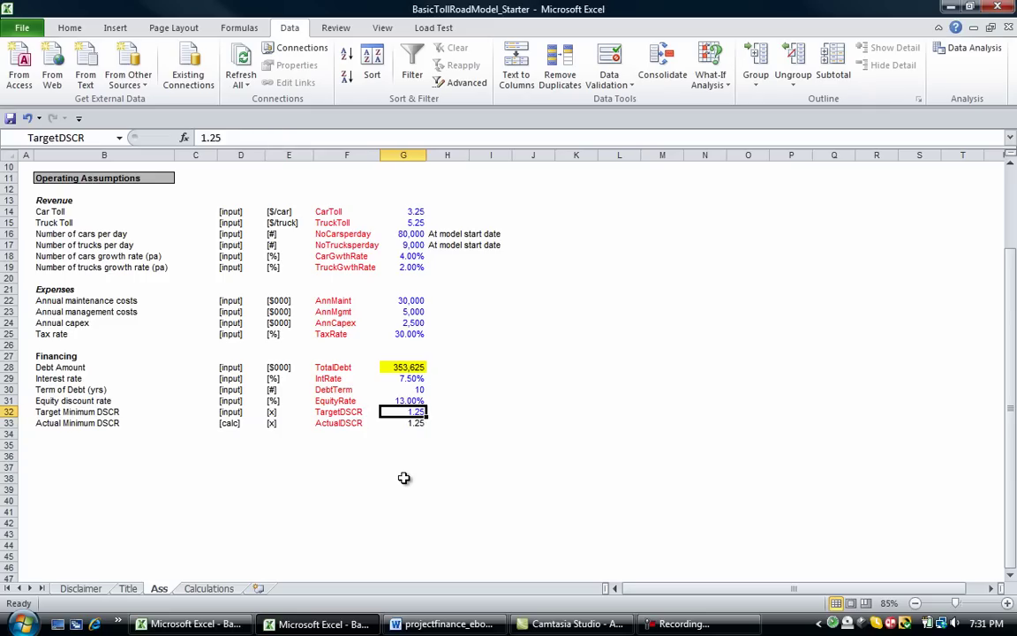
Step: Add a bold "Checks" heading in B35 below the Financing section
{"action": "key", "text": "Down"}
{"action": "key", "text": "Down"}
{"action": "key", "text": "Down"}
{"action": "key", "text": "Left"}
{"action": "key", "text": "Left"}
{"action": "key", "text": "Left"}
{"action": "key", "text": "Left"}
{"action": "key", "text": "Left"}
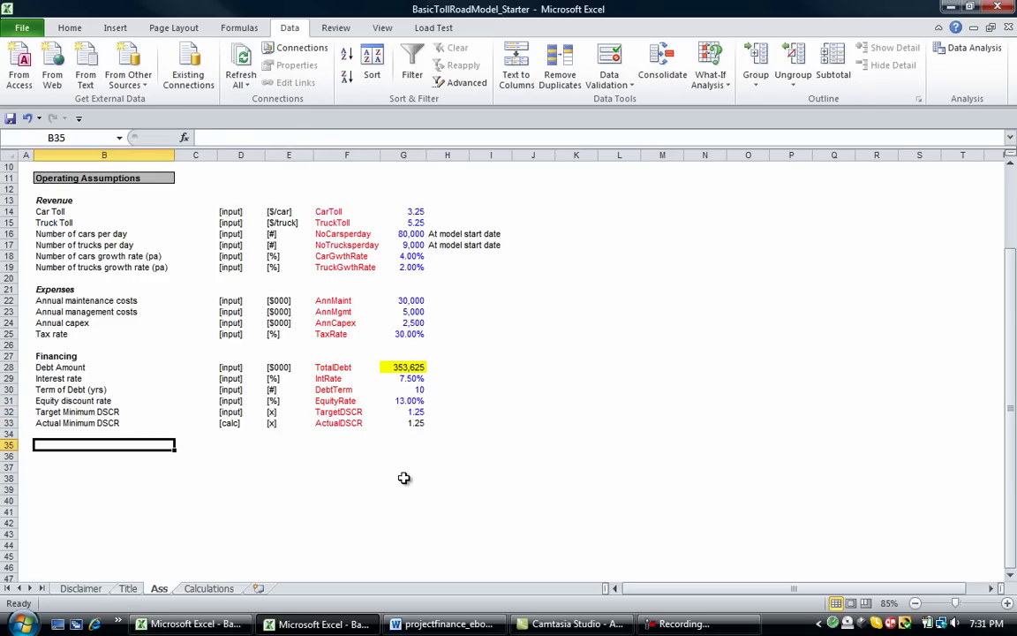
{"action": "type", "text": "Checks"}
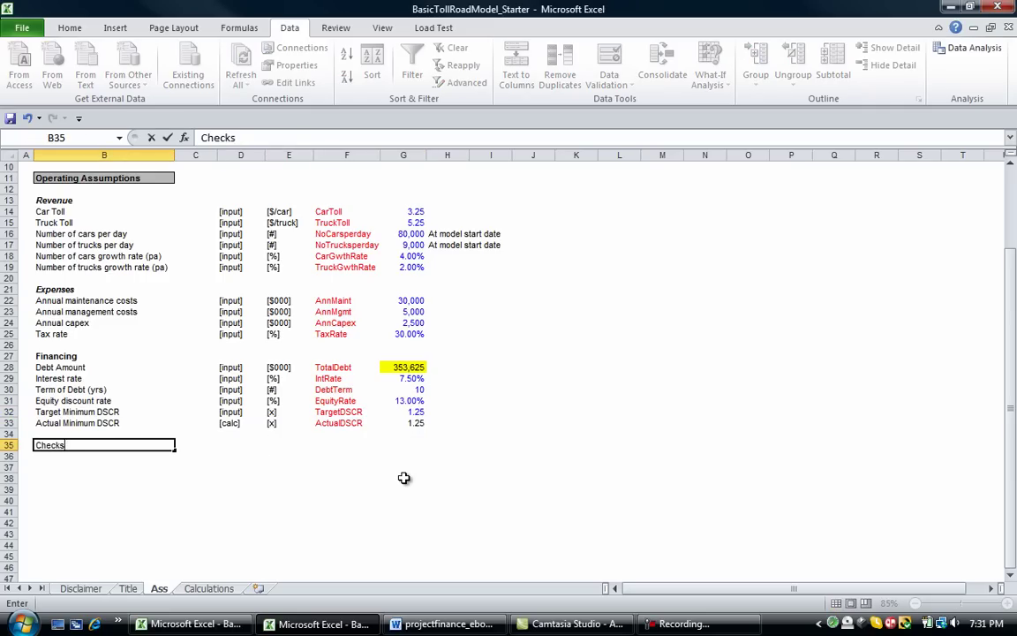
{"action": "key", "text": "Return"}
{"action": "key", "text": "Up"}
{"action": "key", "text": "ctrl+b"}
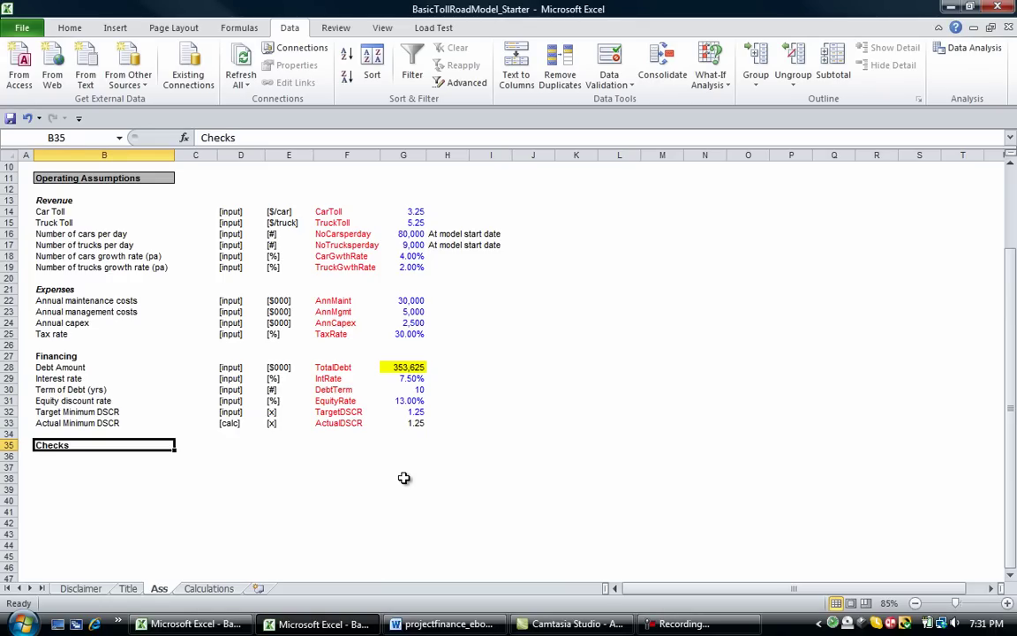
Step: Enter the label "DSCR Check" in B36 under the Checks heading
{"action": "key", "text": "Down"}
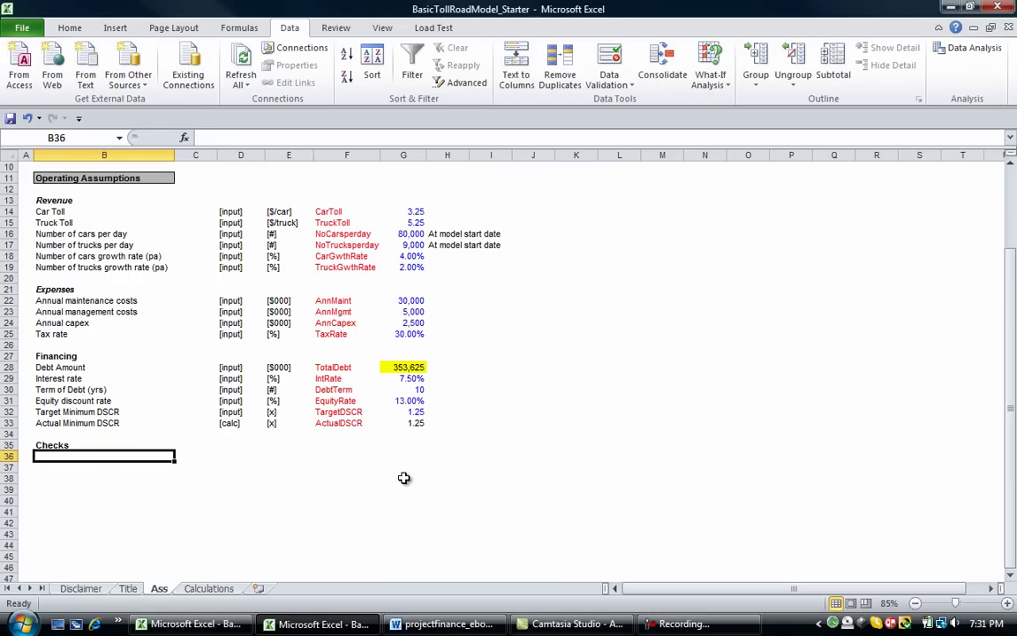
{"action": "type", "text": "DSCR Check"}
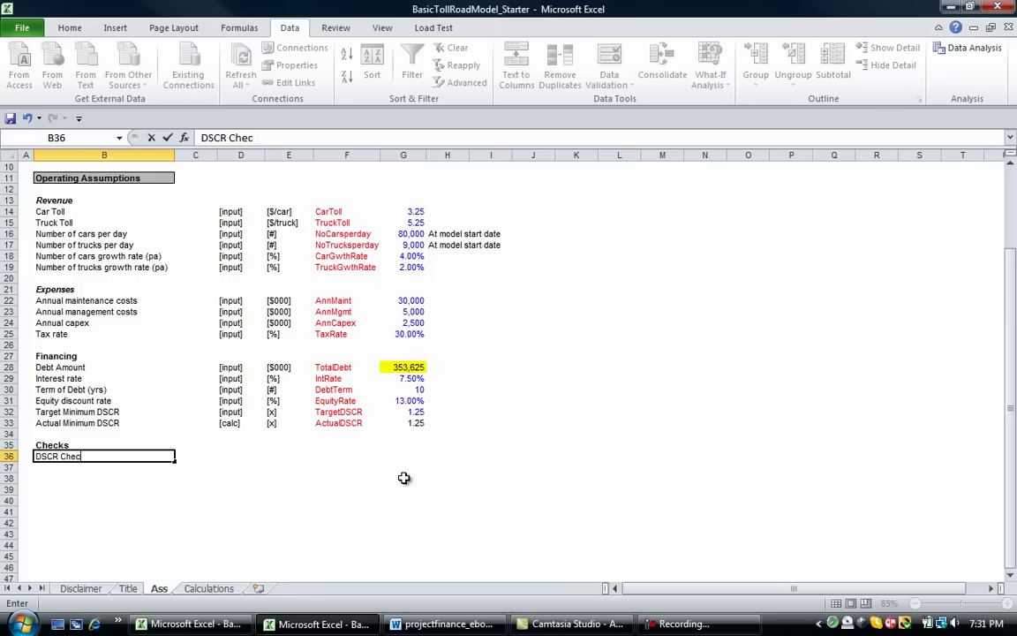
{"action": "key", "text": "Return"}
Step: Copy the [calc] tag from the Actual Minimum DSCR row in D33 to D36 of the DSCR Check row
{"action": "key", "text": "Up"}
{"action": "key", "text": "Right"}
{"action": "key", "text": "Right"}
{"action": "key", "text": "Up"}
{"action": "key", "text": "Up"}
{"action": "key", "text": "Up"}
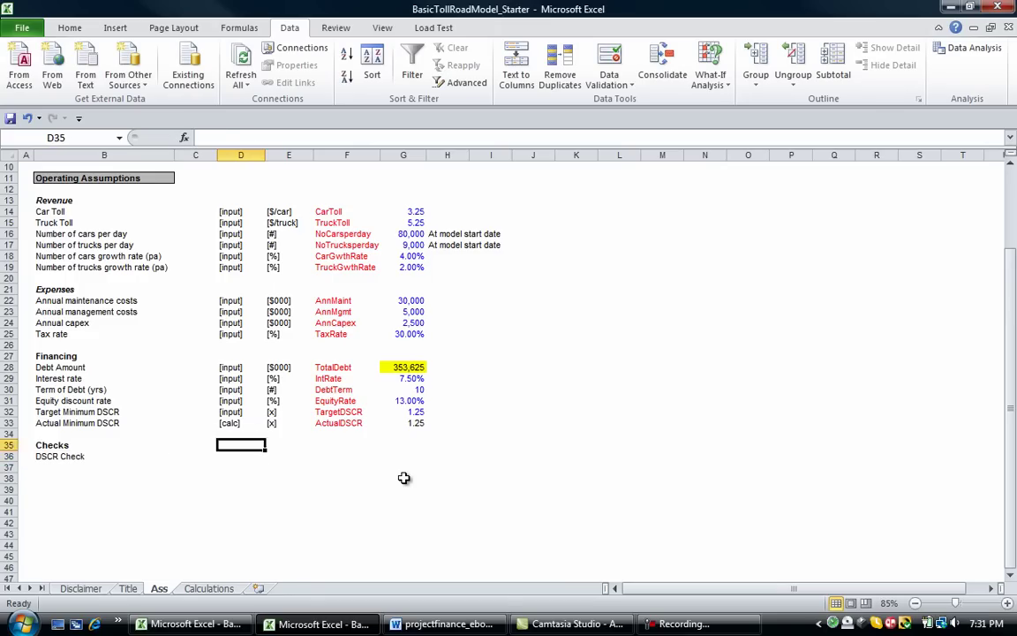
{"action": "key", "text": "ctrl+c"}
{"action": "key", "text": "Down"}
{"action": "key", "text": "Down"}
{"action": "key", "text": "Down"}
{"action": "key", "text": "ctrl+v"}
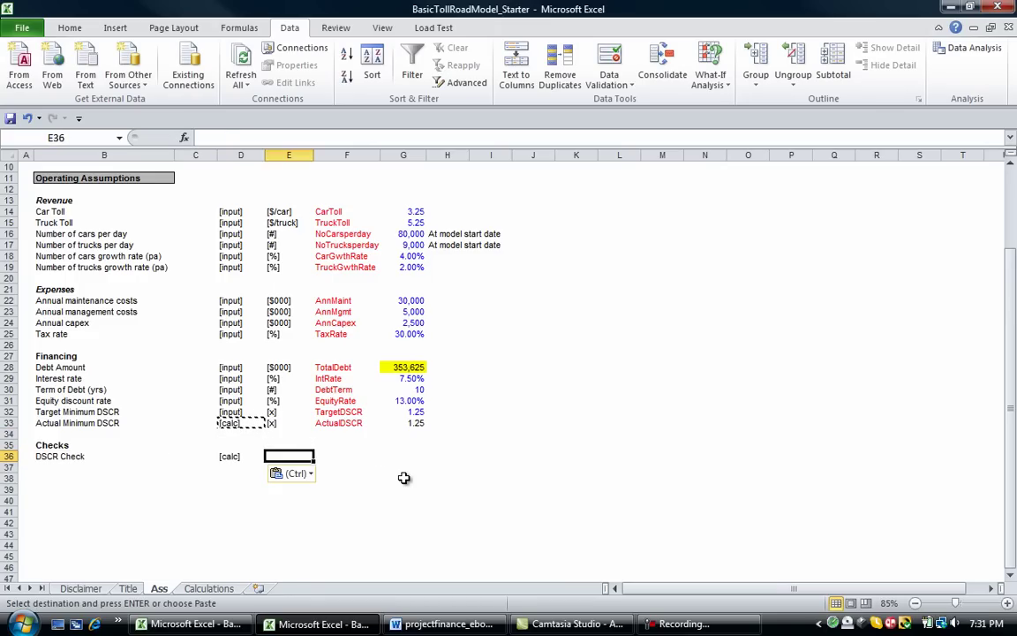
Step: Enter the difference formula =TargetDSCR-ActualDSCR in G36 of the DSCR Check row
{"action": "key", "text": "Right"}
{"action": "key", "text": "Right"}
{"action": "key", "text": "Right"}
{"action": "type", "text": "="}
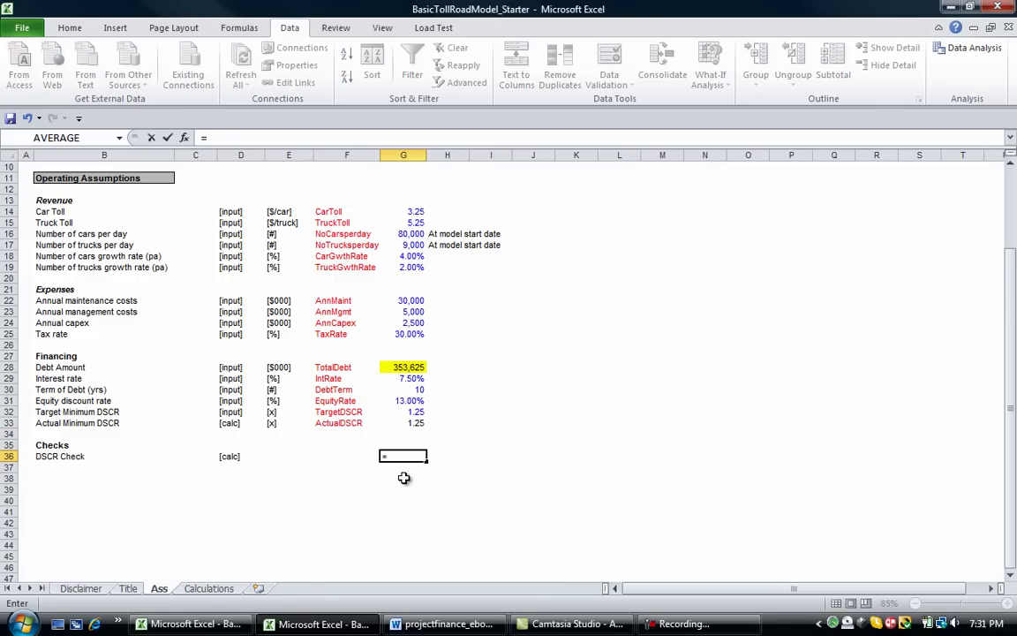
{"action": "key", "text": "Up"}
{"action": "key", "text": "Up"}
{"action": "key", "text": "Up"}
{"action": "key", "text": "Up"}
{"action": "type", "text": "-"}
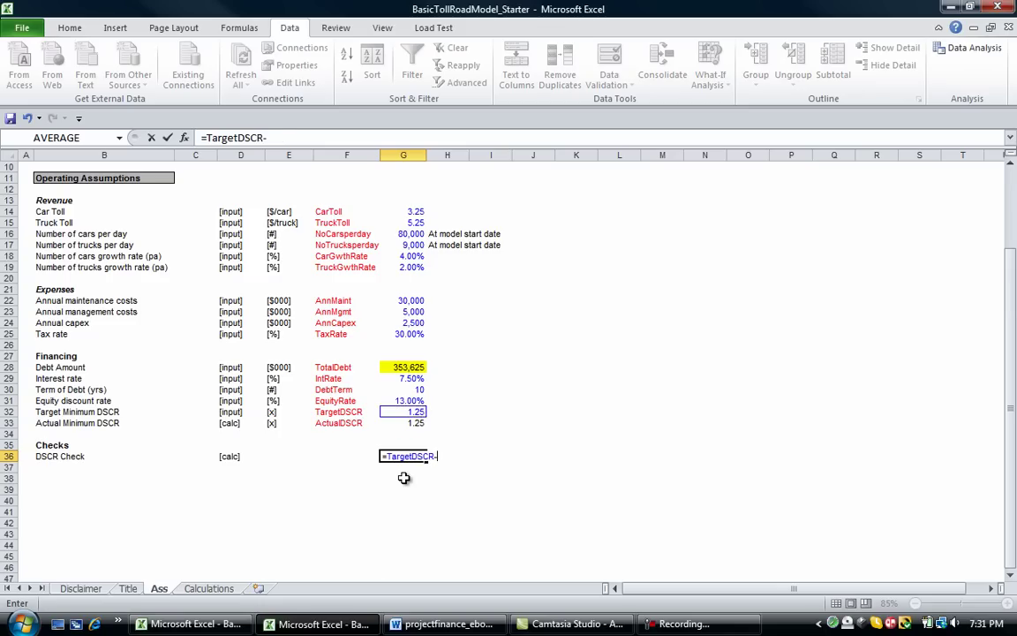
{"action": "key", "text": "Up"}
{"action": "key", "text": "Up"}
{"action": "key", "text": "Up"}
{"action": "key", "text": "Return"}
Step: Turn the G36 formula into the logical test =IF(TargetDSCR-ActualDSCR=0,"Ok","Check")
{"action": "key", "text": "Up"}
{"action": "key", "text": "F2"}
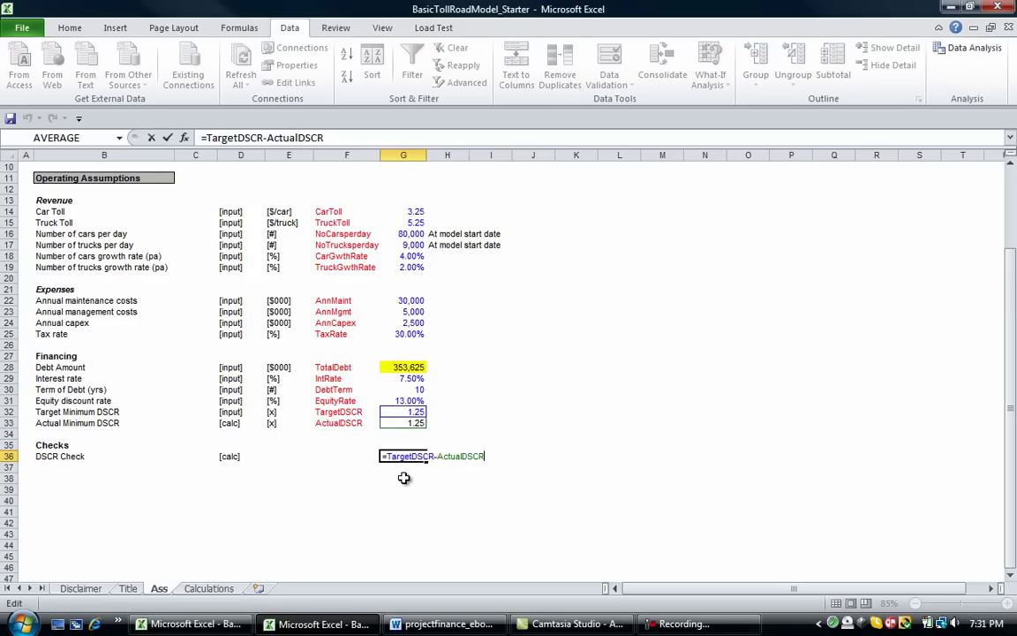
{"action": "type", "text": "if("}
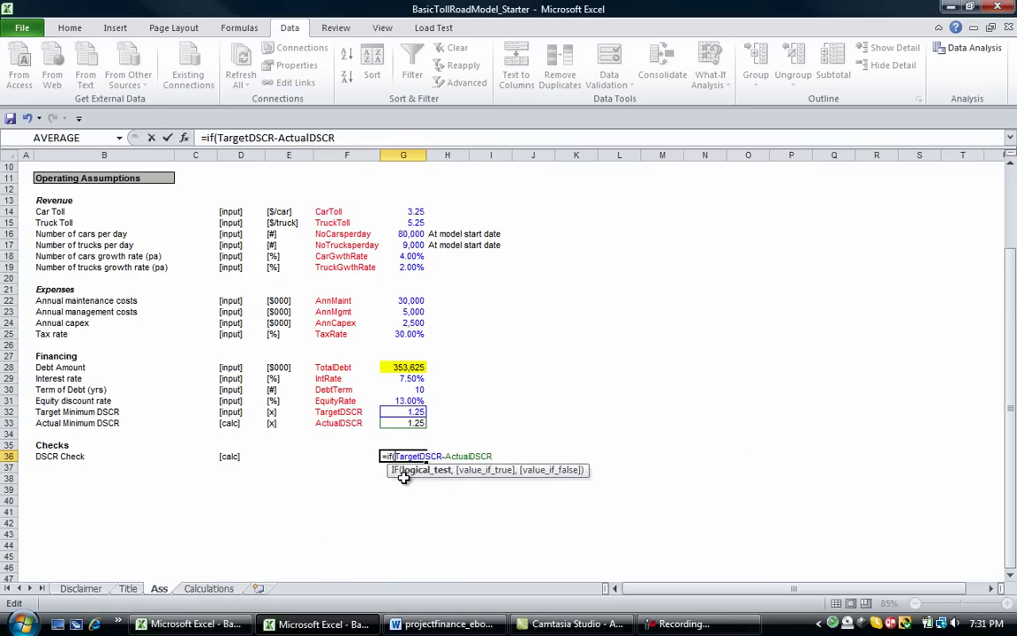
{"action": "type", "text": ",0"}
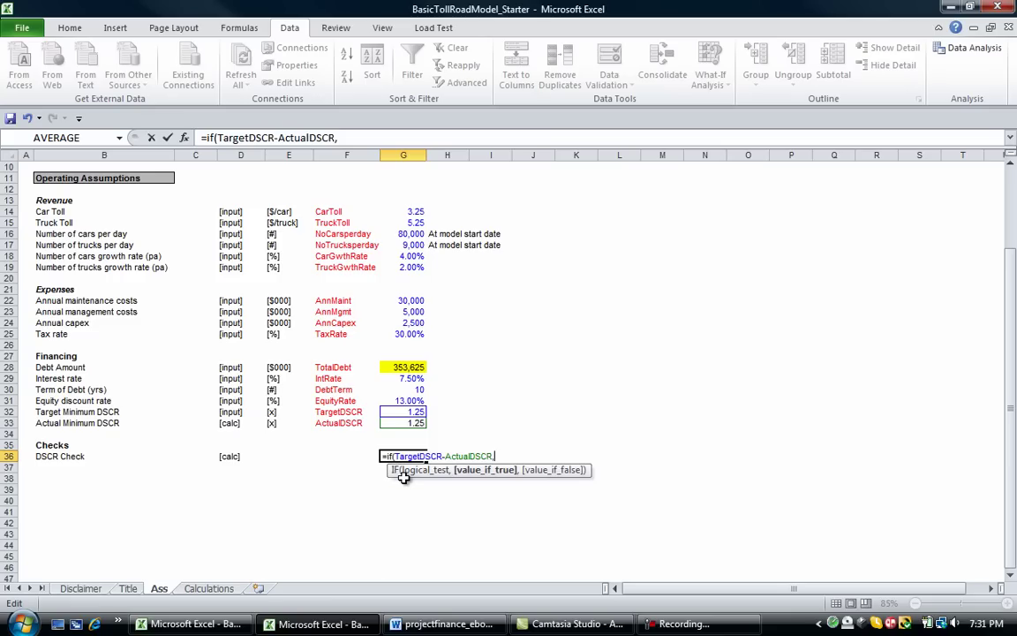
{"action": "key", "text": "BackSpace"}
{"action": "key", "text": "BackSpace"}
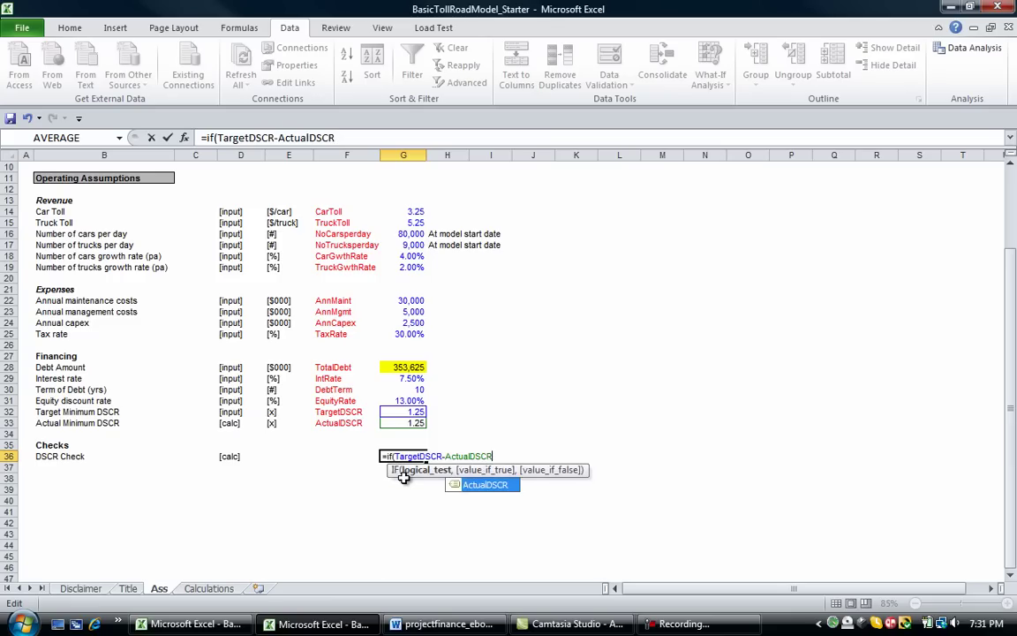
{"action": "type", "text": "=0,"}
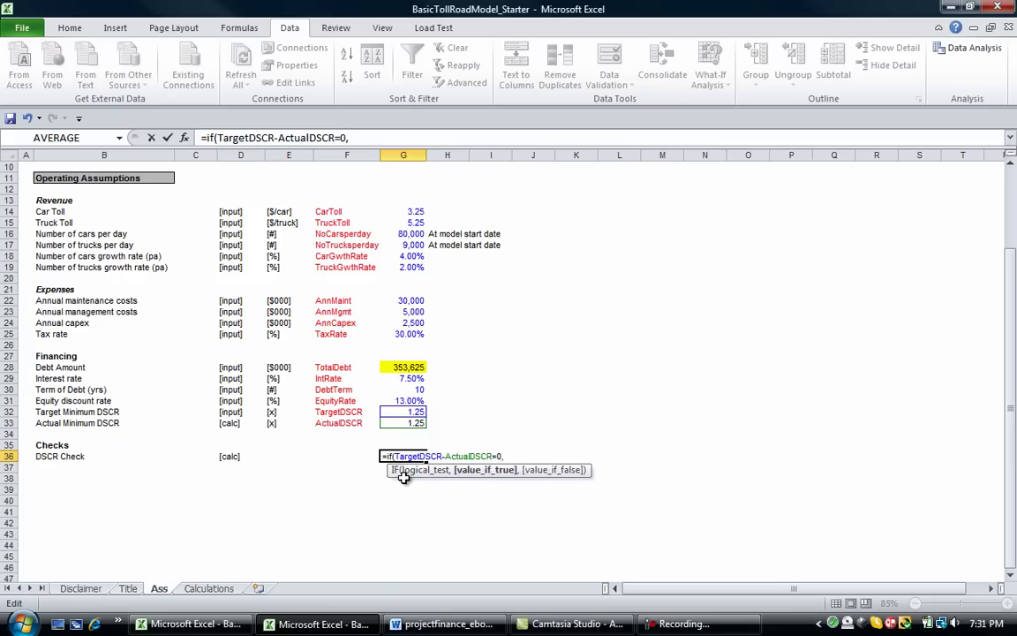
{"action": "type", "text": "\"Ok\",\"C"}
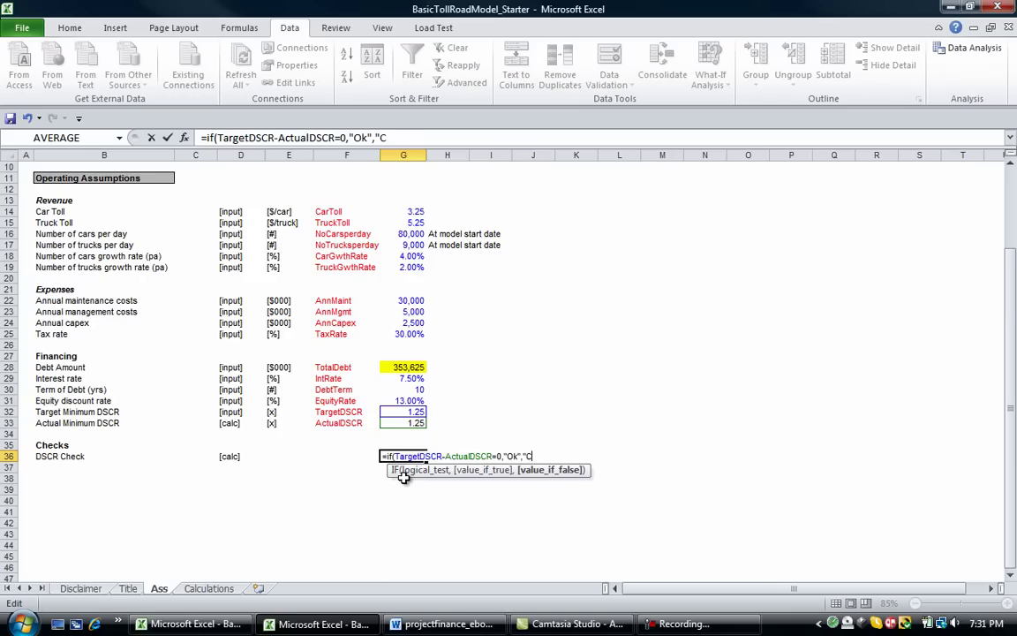
{"action": "type", "text": "heck\")"}
{"action": "key", "text": "Return"}
Step: Round the DSCR difference inside the G36 check to zero decimals, giving =IF(ROUND(TargetDSCR-ActualDSCR,0)=0,"Ok","Check")
{"action": "key", "text": "Up"}
{"action": "key", "text": "F2"}
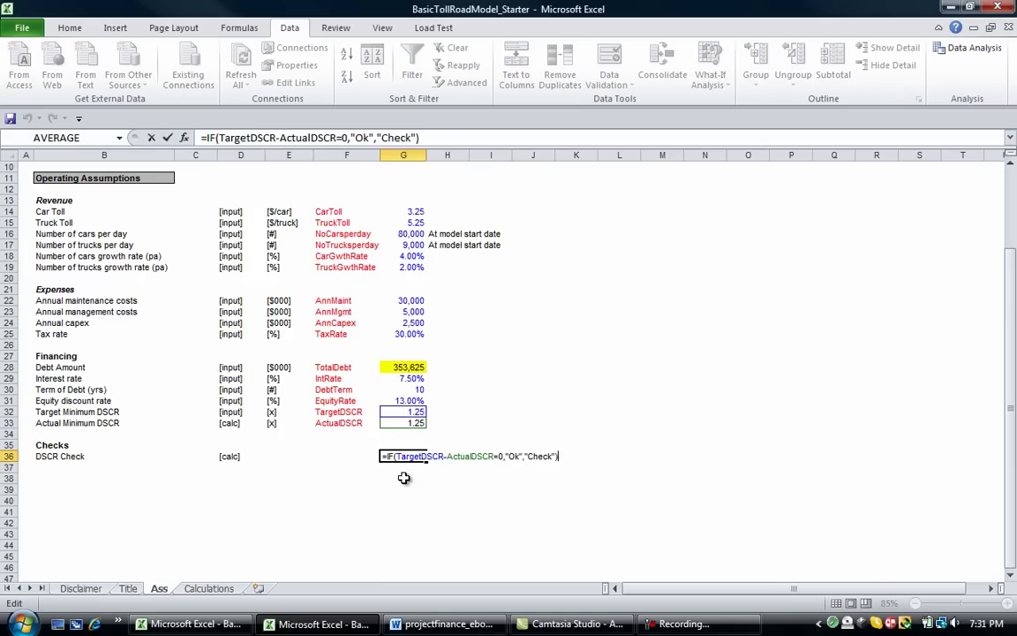
{"action": "key", "text": "Left"}
{"action": "key", "text": "Left"}
{"action": "key", "text": "Left"}
{"action": "key", "text": "Left"}
{"action": "key", "text": "Left"}
{"action": "key", "text": "Left"}
{"action": "key", "text": "Left"}
{"action": "key", "text": "Left"}
{"action": "key", "text": "Left"}
{"action": "key", "text": "Left"}
{"action": "key", "text": "Left"}
{"action": "key", "text": "Left"}
{"action": "key", "text": "Left"}
{"action": "type", "text": "round("}
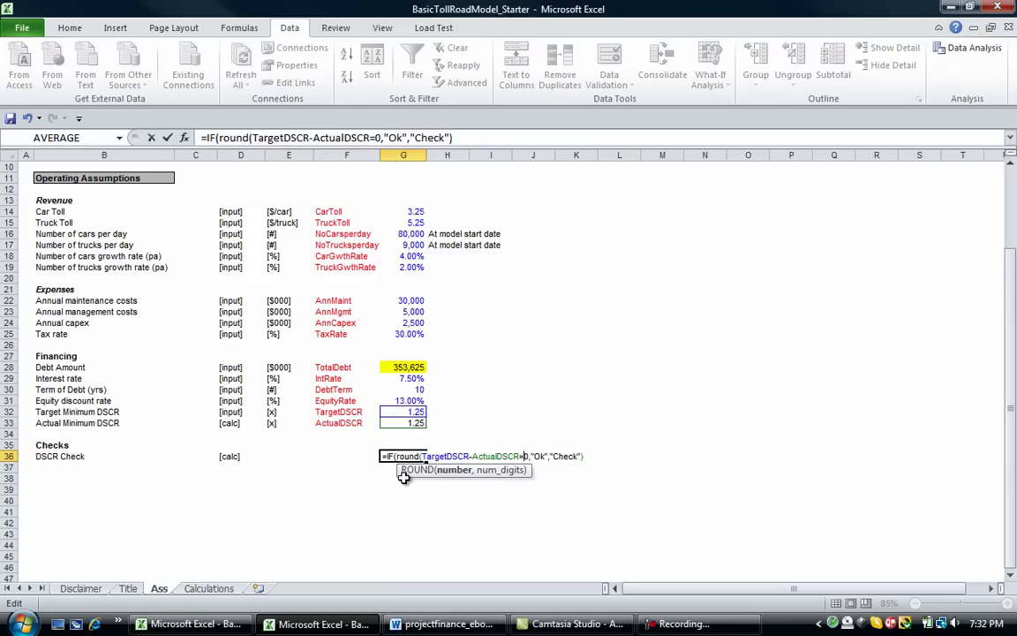
{"action": "key", "text": "Left"}
{"action": "key", "text": "Left"}
{"action": "key", "text": "Left"}
{"action": "type", "text": ",0)"}
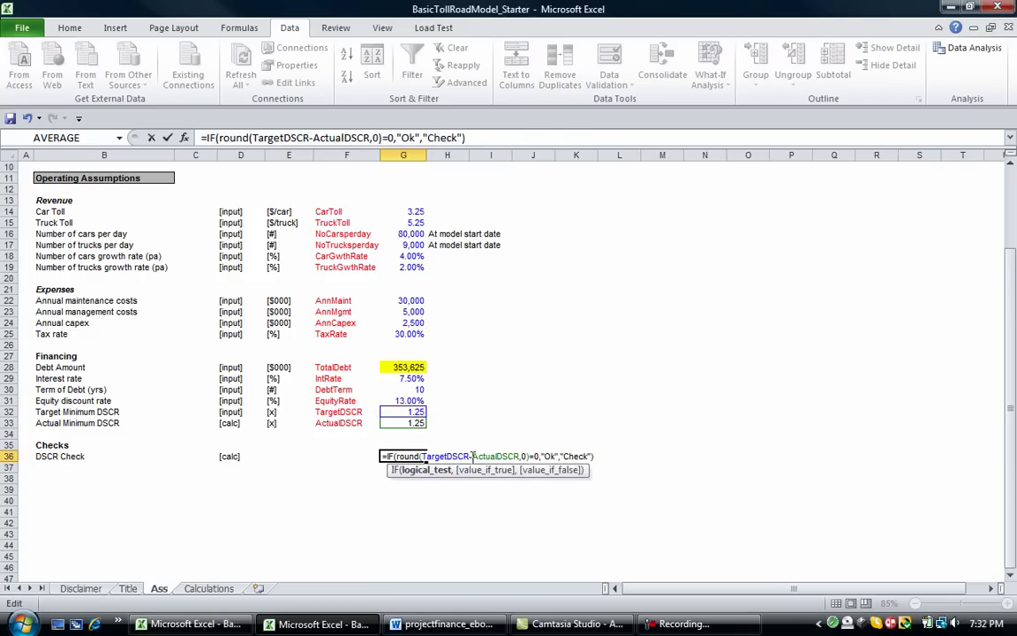
{"action": "key", "text": "Return"}
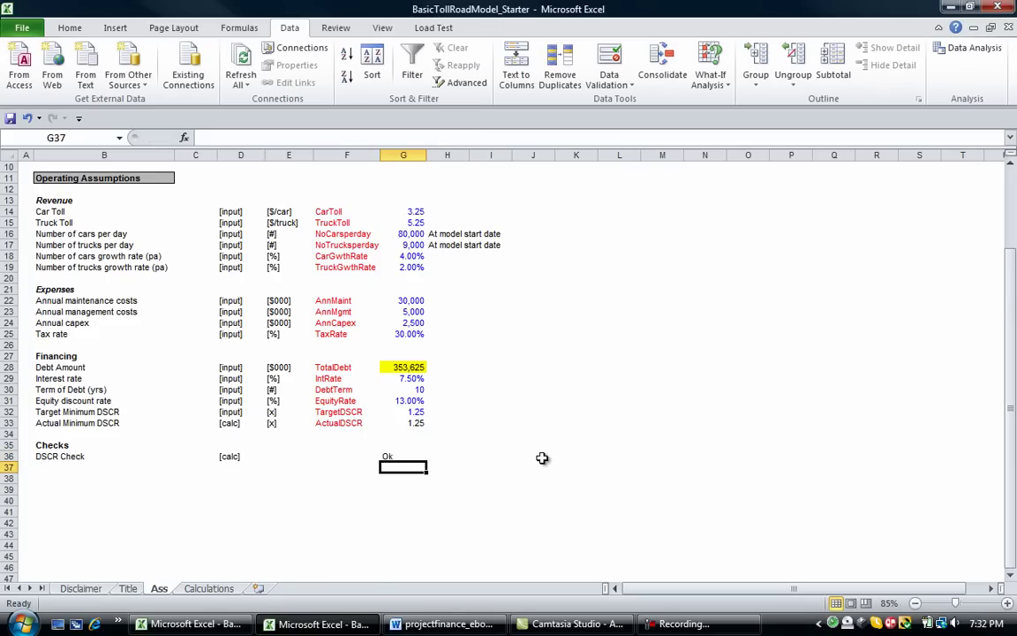
{"action": "key", "text": "Up"}
{"action": "key", "text": "Left"}
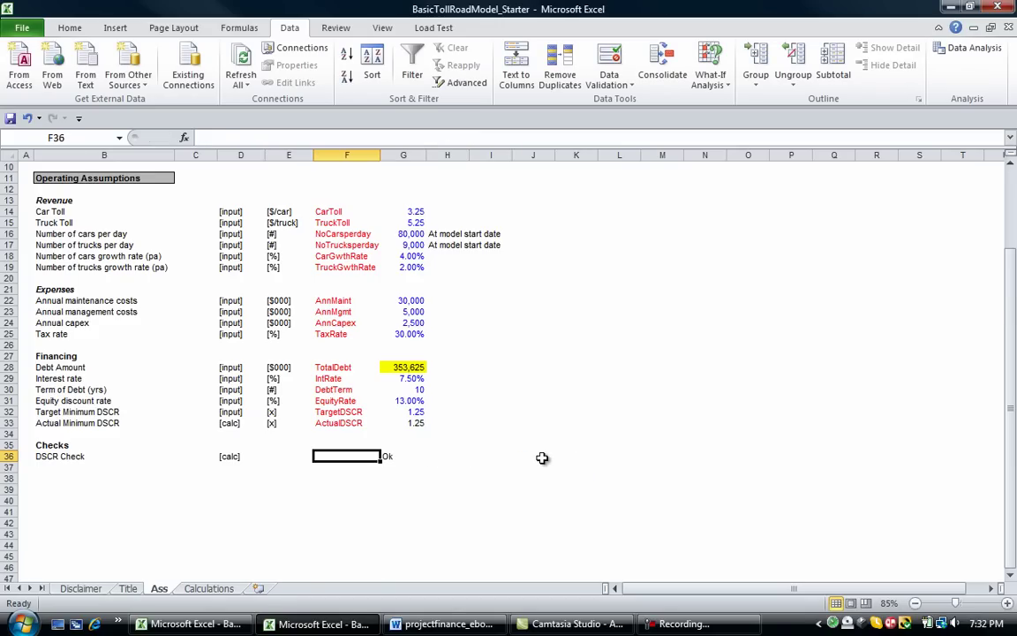
{"action": "key", "text": "Left"}
{"action": "key", "text": "Left"}
{"action": "key", "text": "Left"}
{"action": "key", "text": "Left"}
{"action": "key", "text": "Left"}
{"action": "key", "text": "Down"}
{"action": "key", "text": "Up"}
{"action": "key", "text": "Right"}
{"action": "key", "text": "Right"}
{"action": "key", "text": "Right"}
{"action": "key", "text": "Right"}
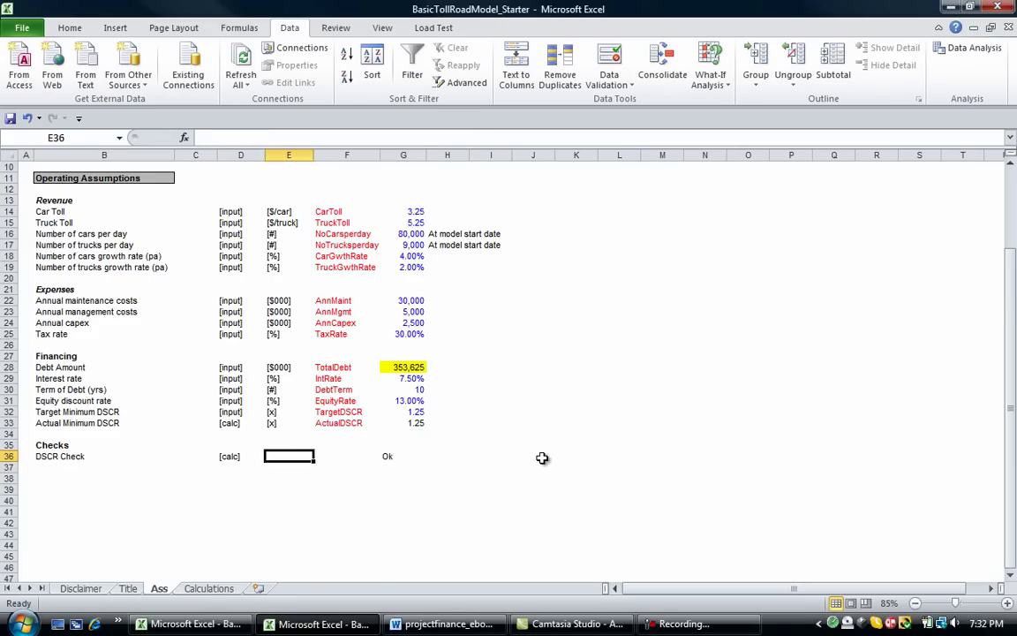
Step: Set up a new conditional formatting rule on G36 for cells whose value is equal to Ok
{"action": "key", "text": "Right"}
{"action": "key", "text": "Right"}
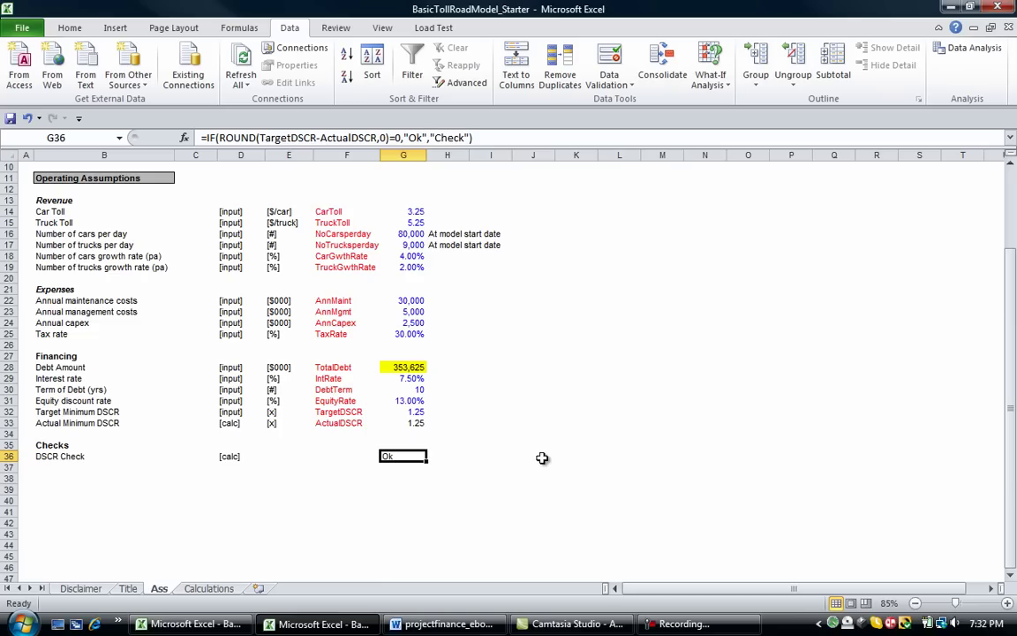
{"action": "left_click", "coordinate": [70, 28]}
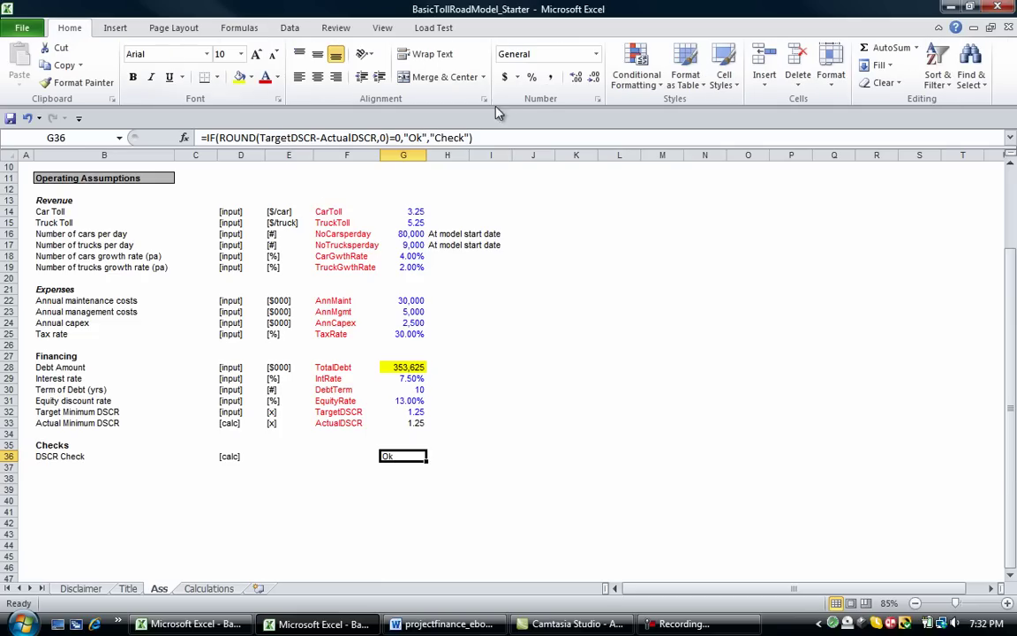
{"action": "left_click", "coordinate": [641, 83]}
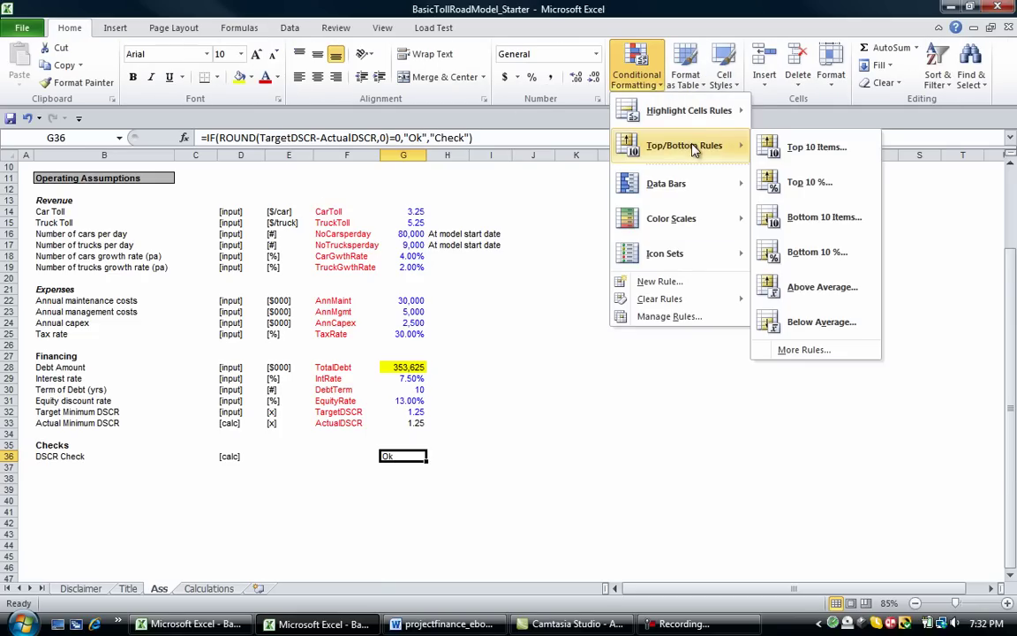
{"action": "left_click", "coordinate": [678, 283]}
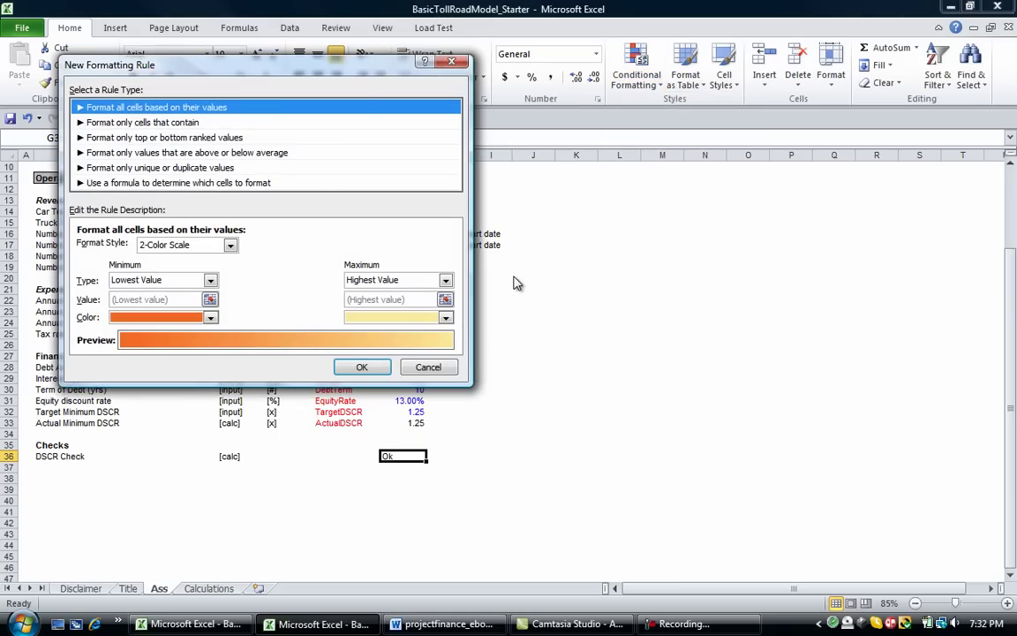
{"action": "left_click", "coordinate": [175, 124]}
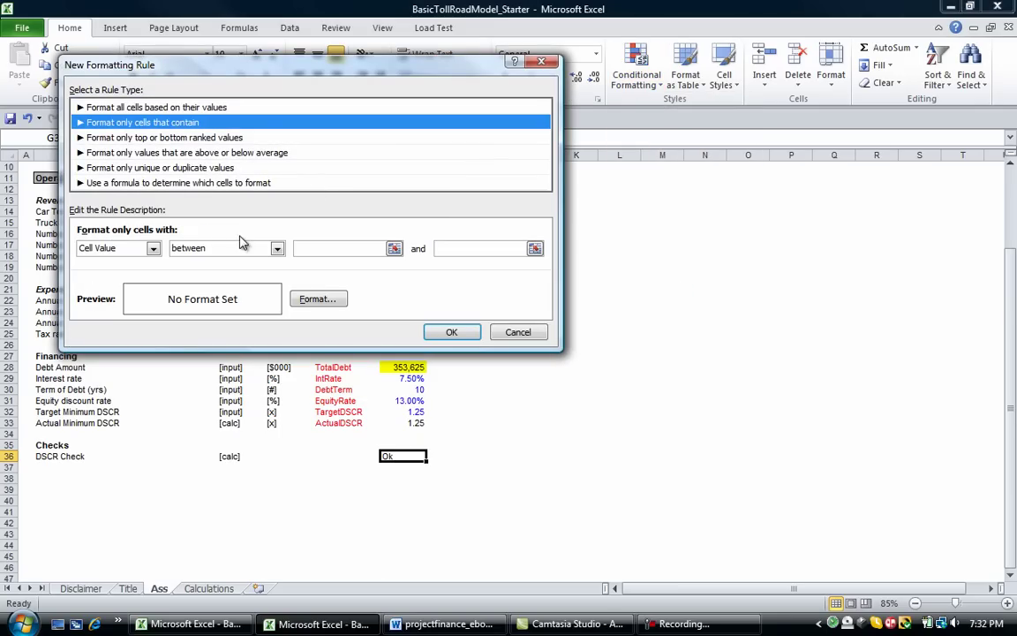
{"action": "left_click", "coordinate": [277, 248]}
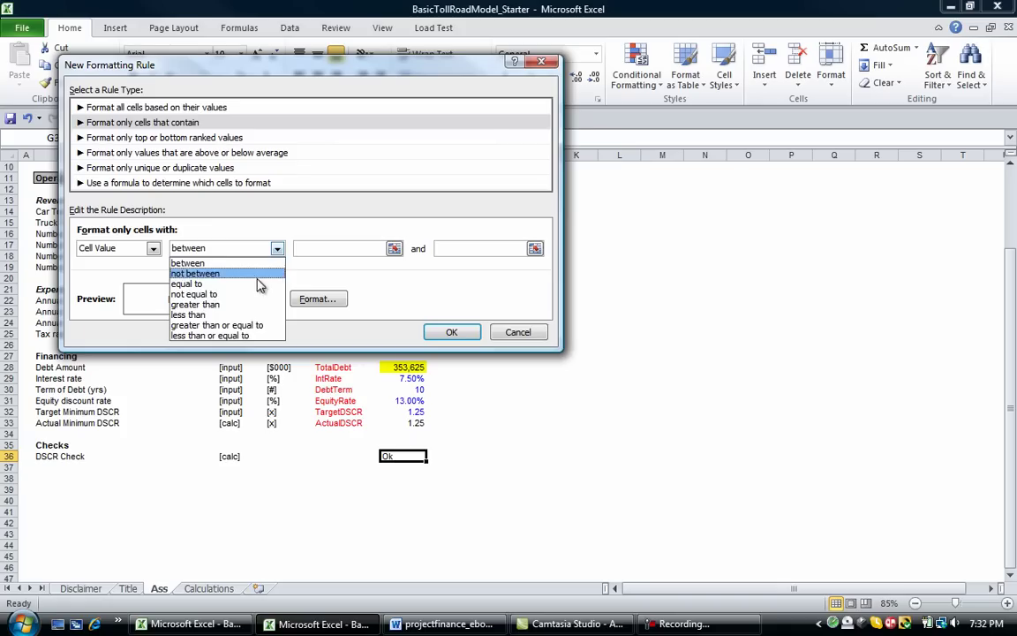
{"action": "left_click", "coordinate": [261, 284]}
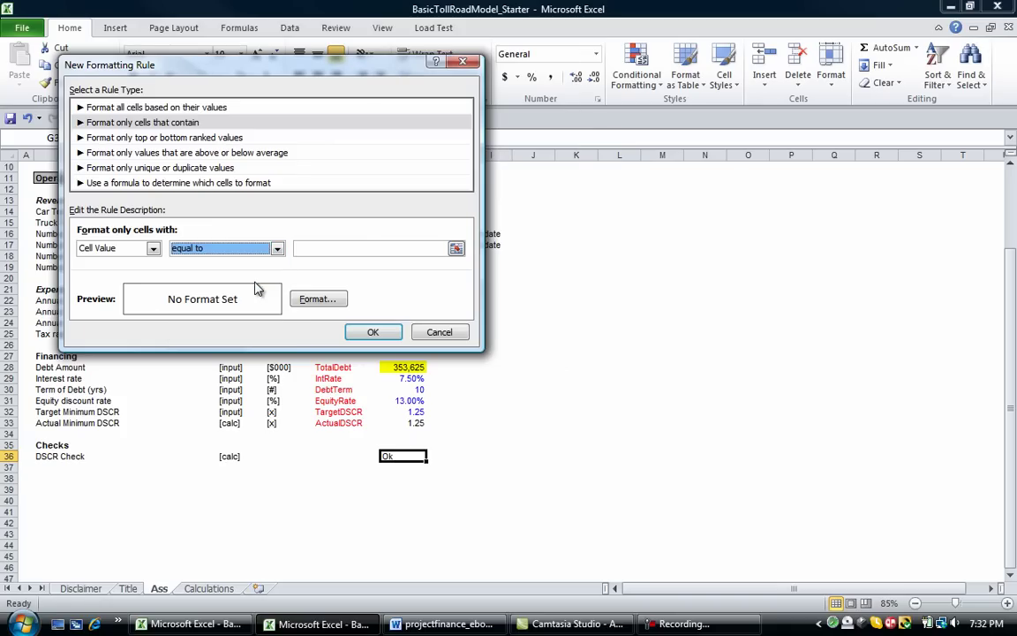
{"action": "left_click", "coordinate": [326, 248]}
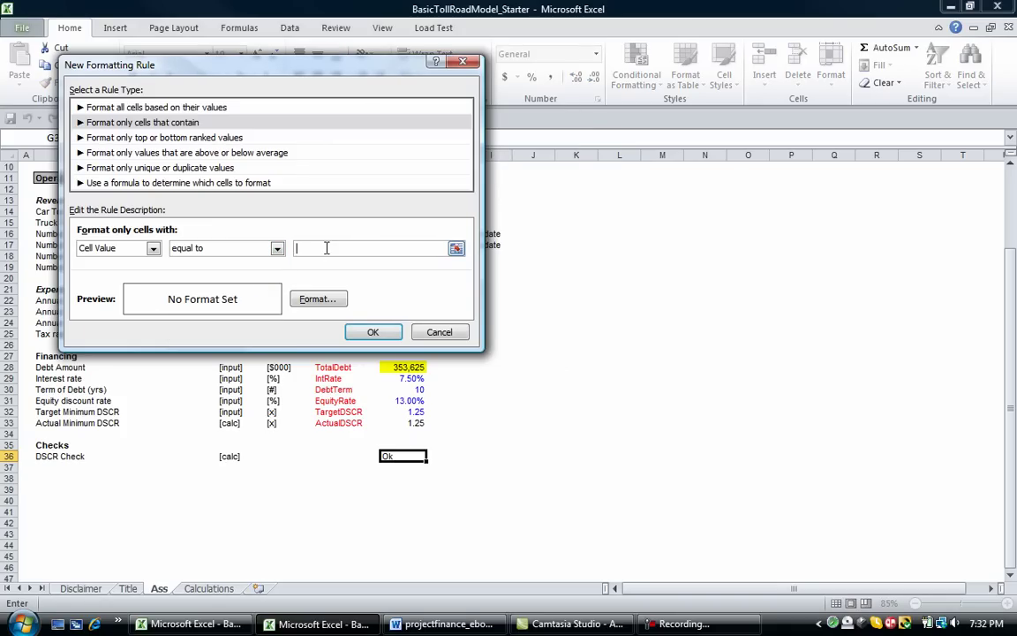
{"action": "type", "text": "Ok"}
Step: Give the Ok rule a solid green fill and apply it to the DSCR Check cell
{"action": "left_click", "coordinate": [320, 299]}
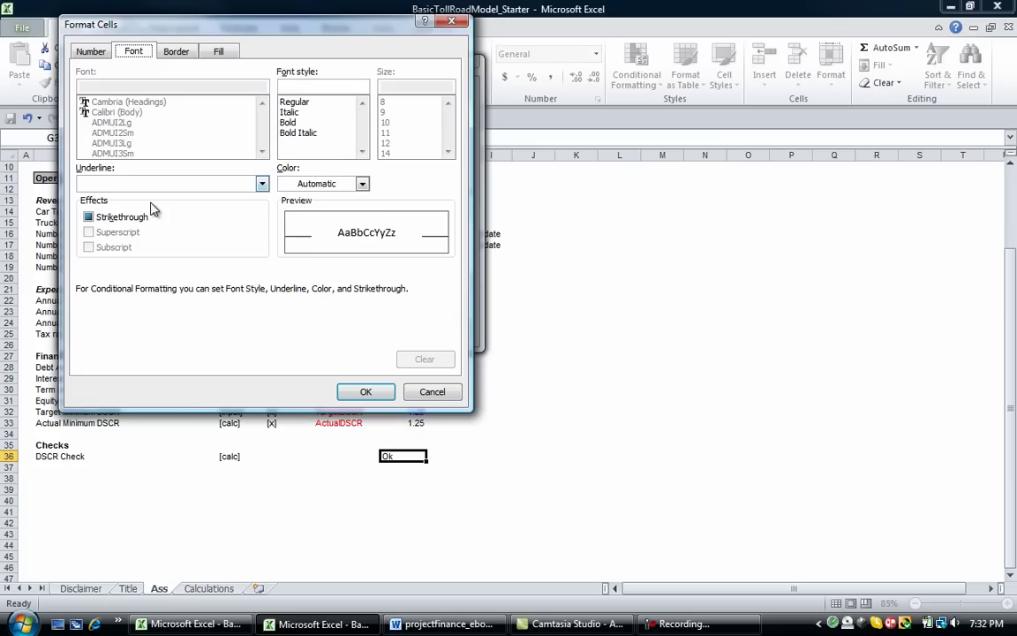
{"action": "left_click", "coordinate": [219, 53]}
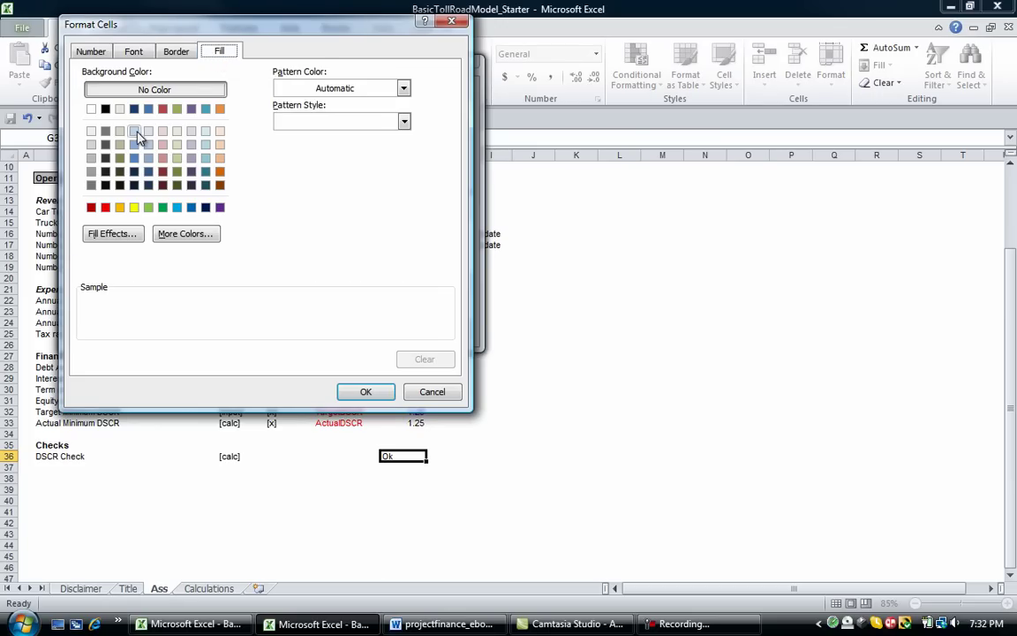
{"action": "left_click", "coordinate": [177, 108]}
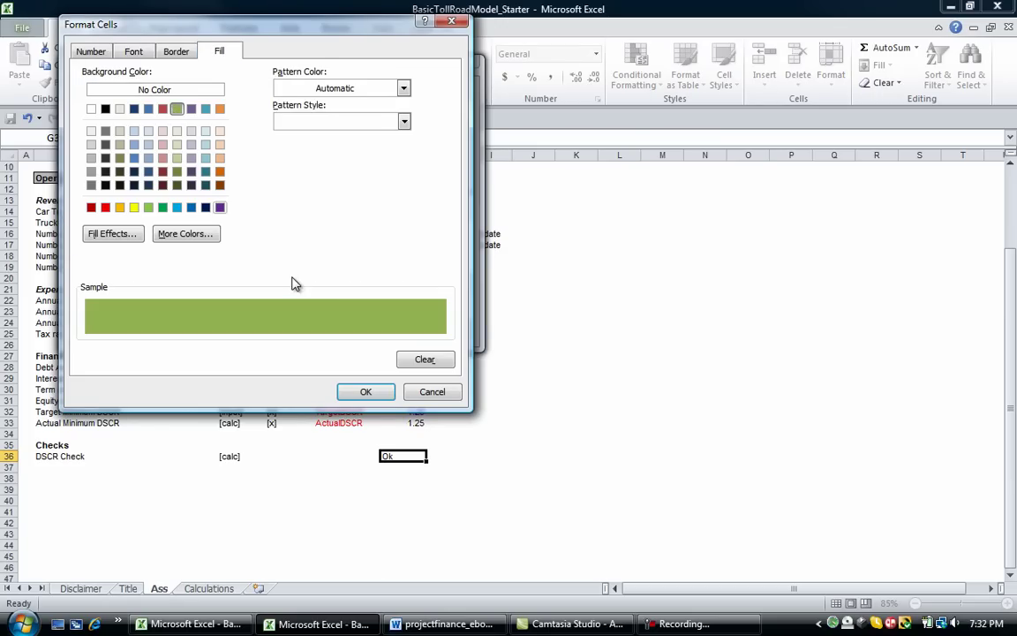
{"action": "left_click", "coordinate": [162, 209]}
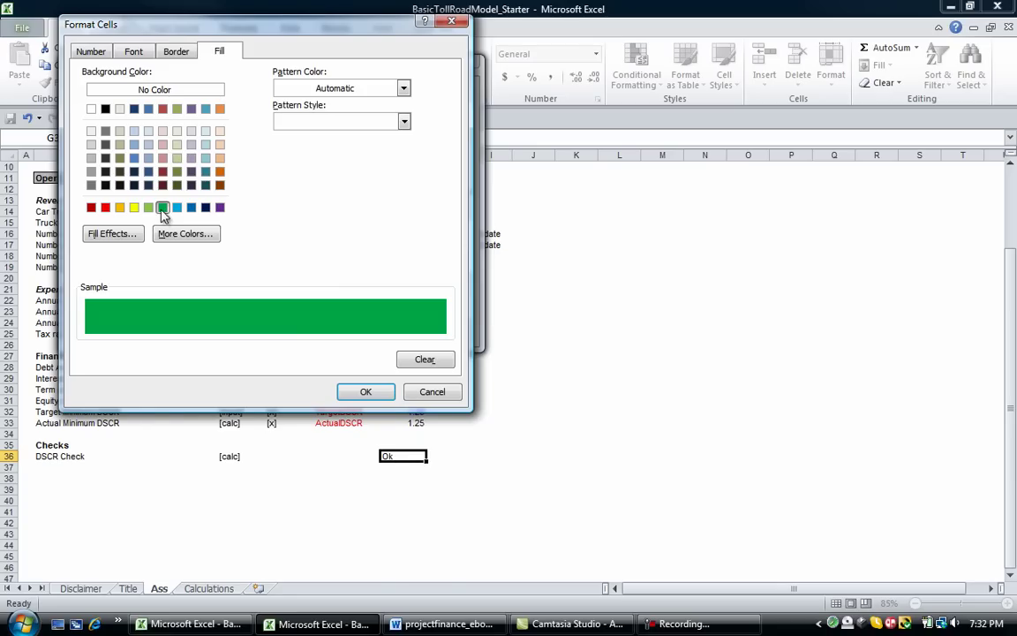
{"action": "left_click", "coordinate": [365, 394]}
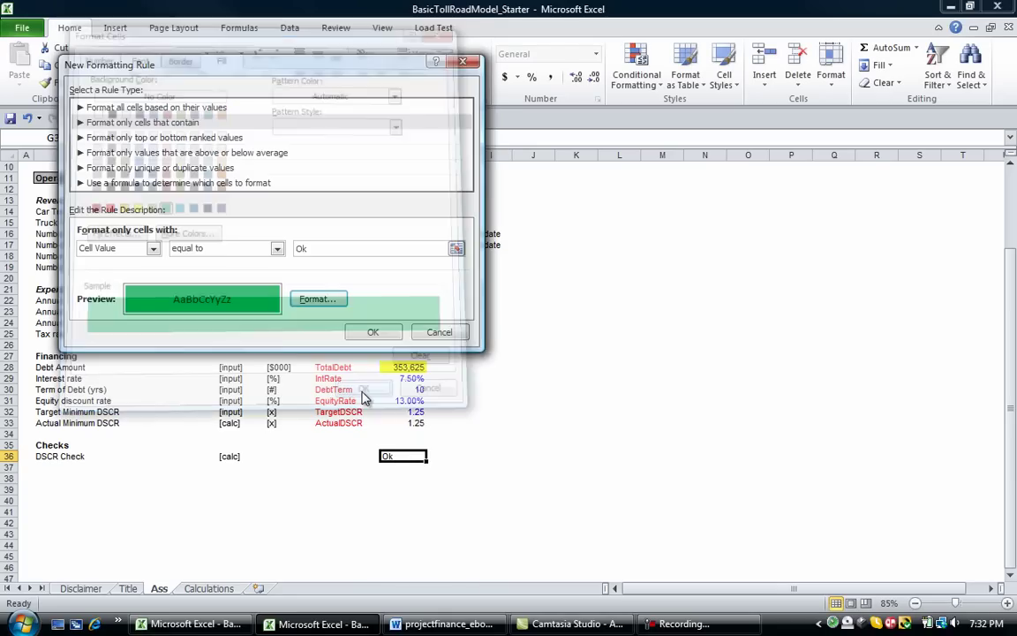
{"action": "left_click", "coordinate": [374, 334]}
{"action": "left_click", "coordinate": [407, 488]}
{"action": "left_click", "coordinate": [401, 462]}
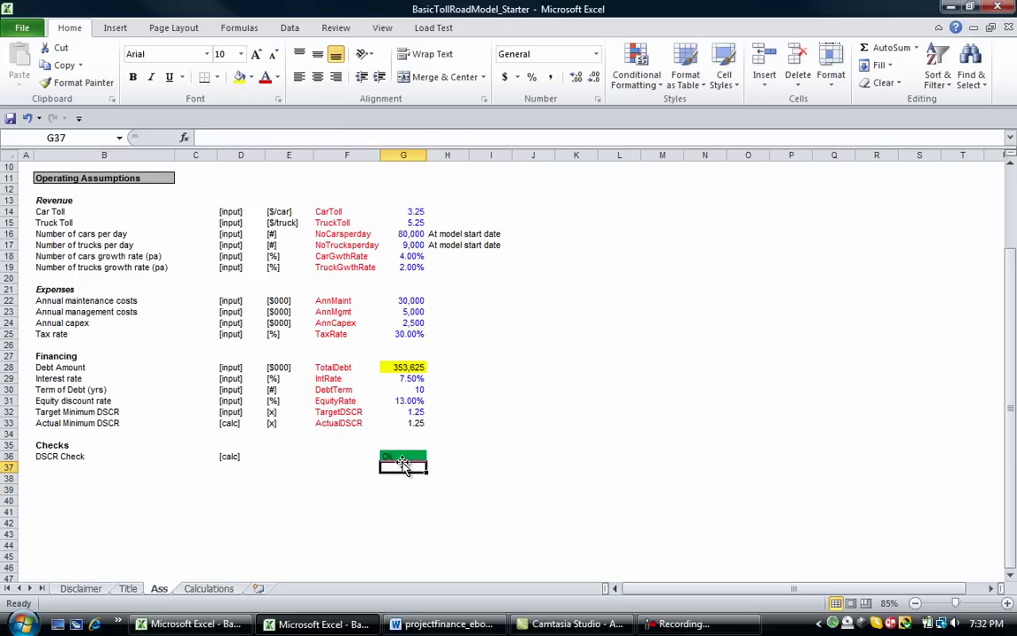
{"action": "left_click", "coordinate": [399, 456]}
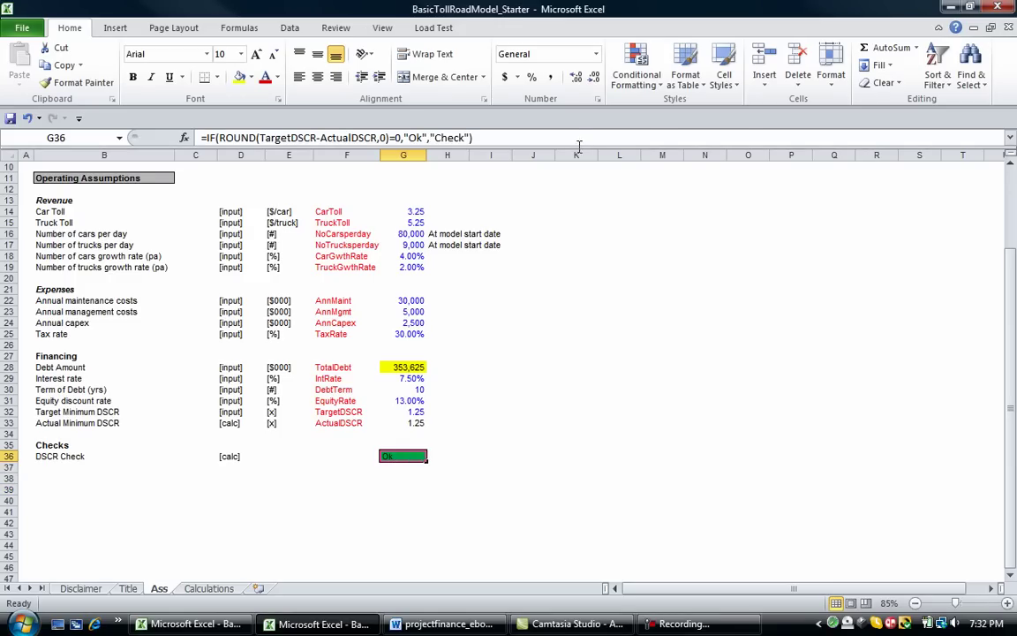
{"action": "left_click", "coordinate": [636, 70]}
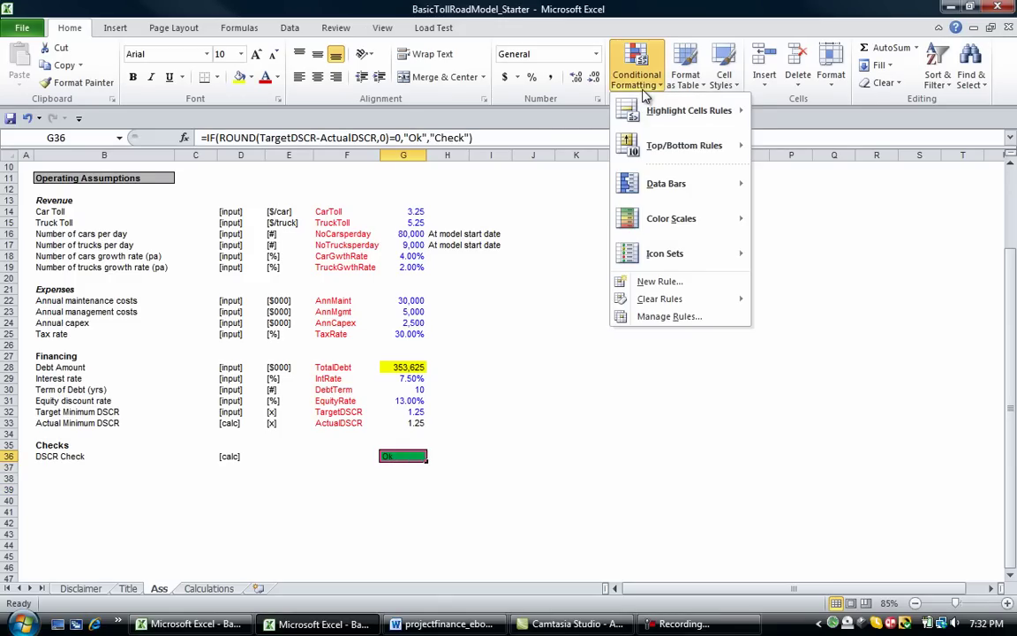
{"action": "left_click", "coordinate": [660, 281]}
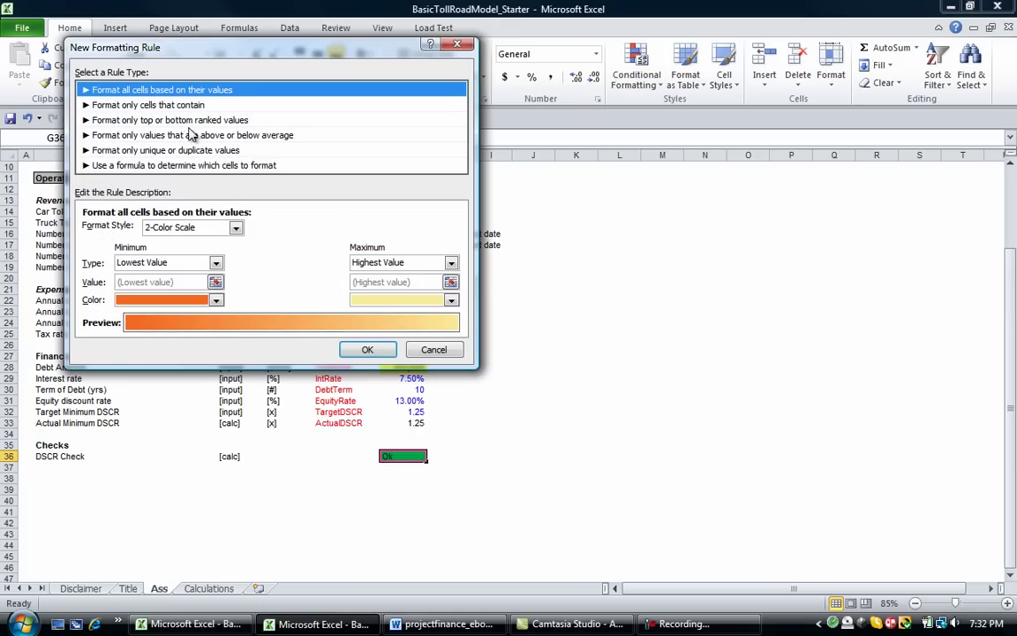
{"action": "left_click", "coordinate": [160, 105]}
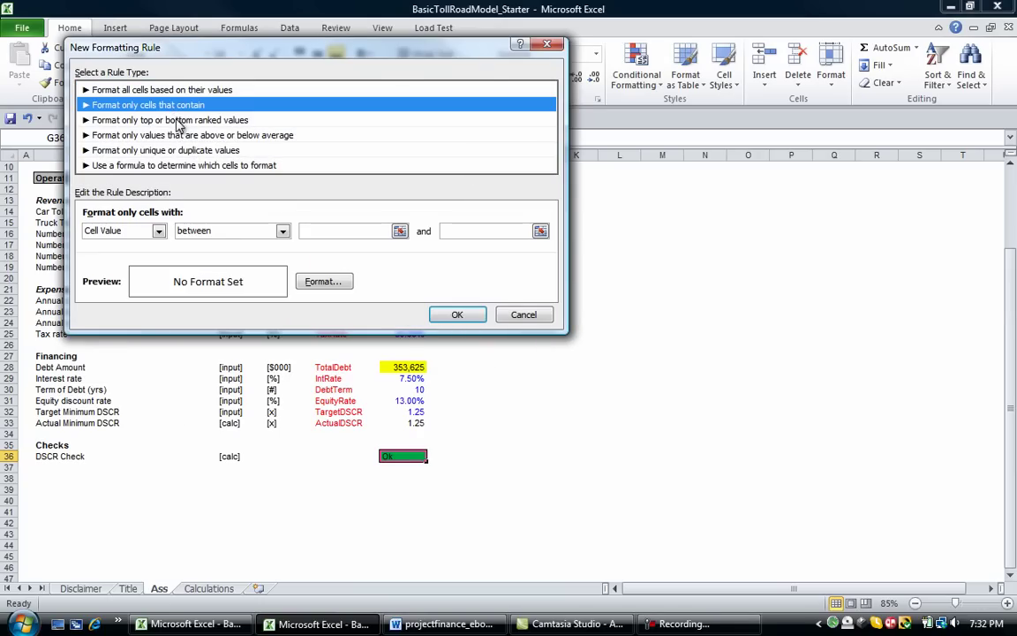
{"action": "left_click", "coordinate": [176, 121]}
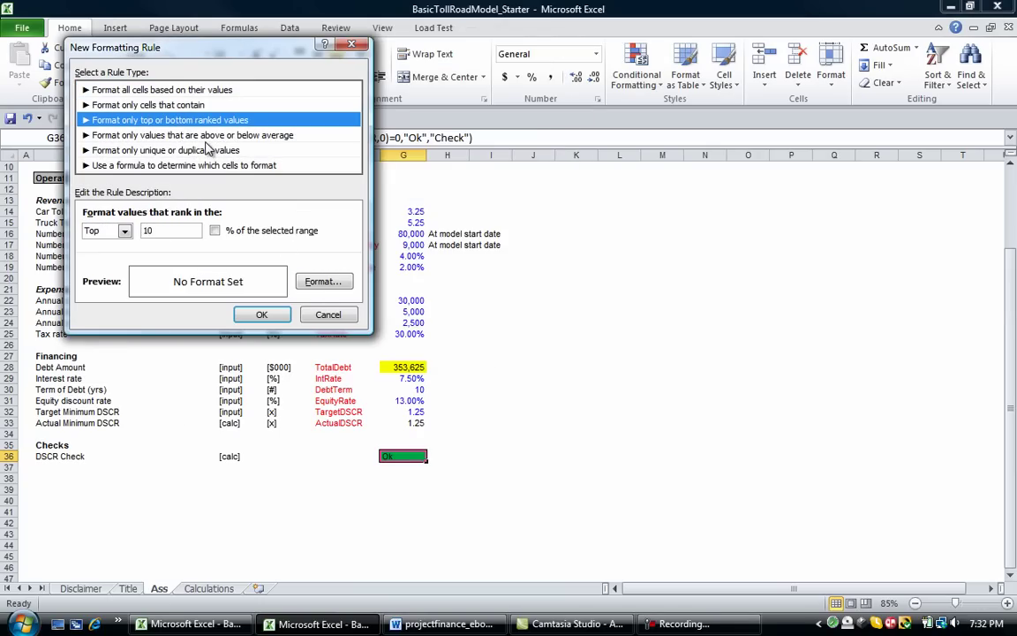
{"action": "left_click", "coordinate": [328, 315]}
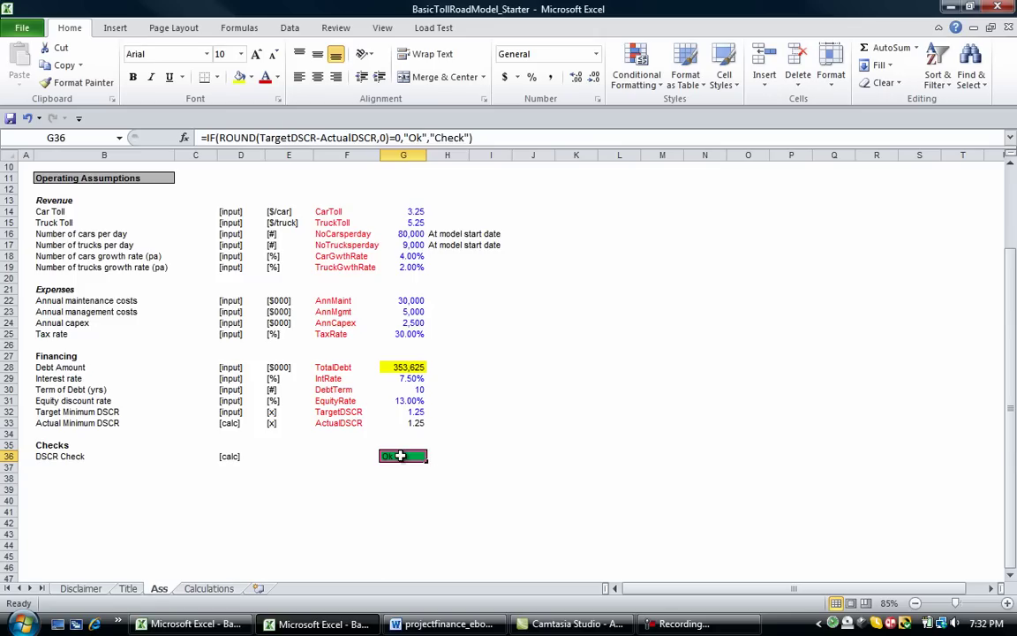
{"action": "right_click", "coordinate": [403, 461]}
{"action": "key", "text": "Escape"}
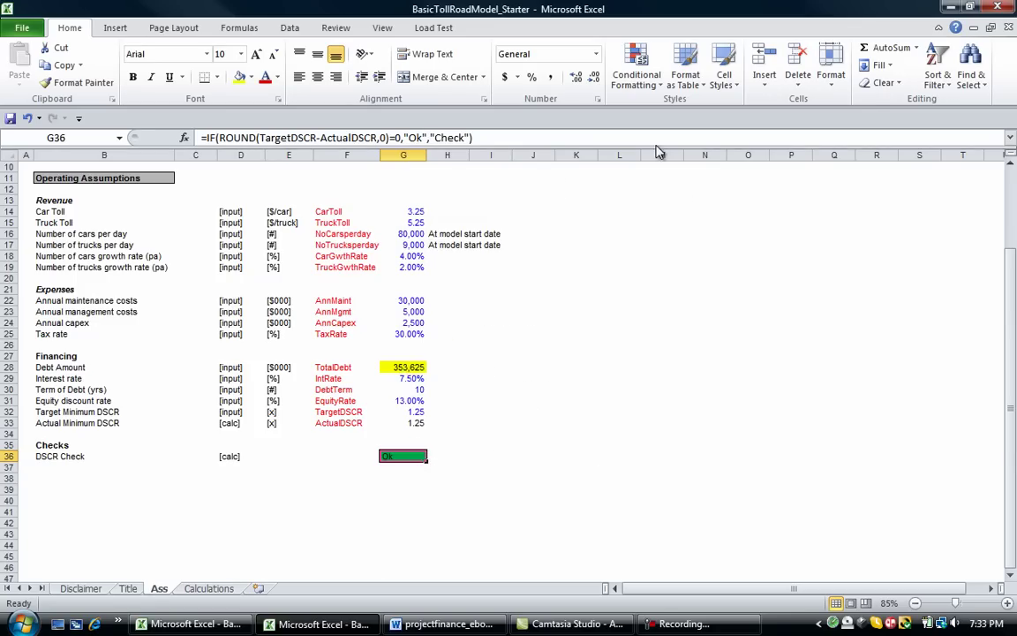
Step: Add a second conditional formatting rule to G36 for cells whose value is equal to Check
{"action": "left_click", "coordinate": [636, 89]}
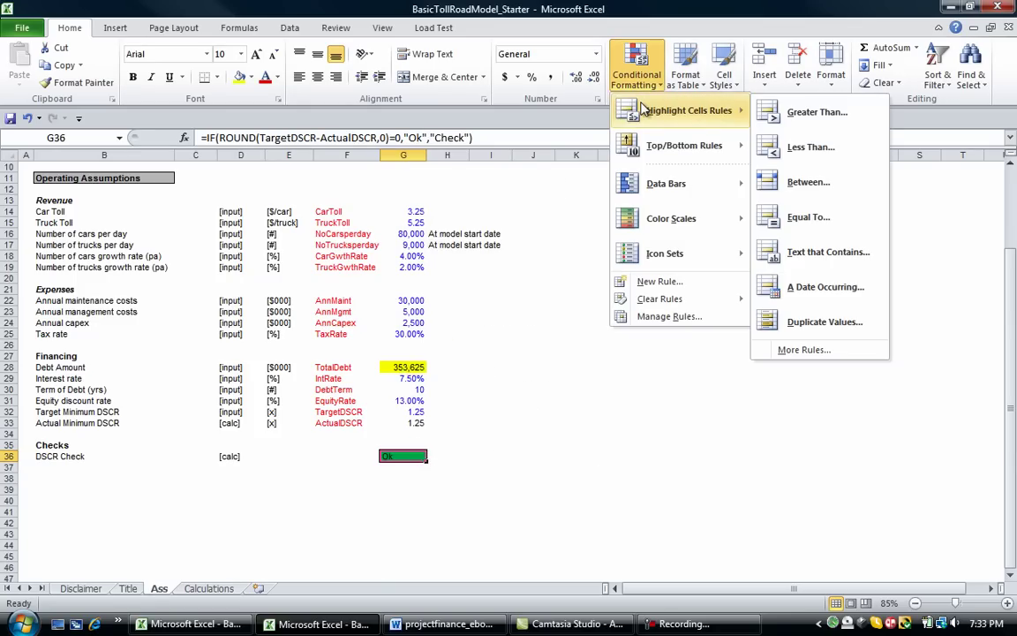
{"action": "left_click", "coordinate": [669, 316]}
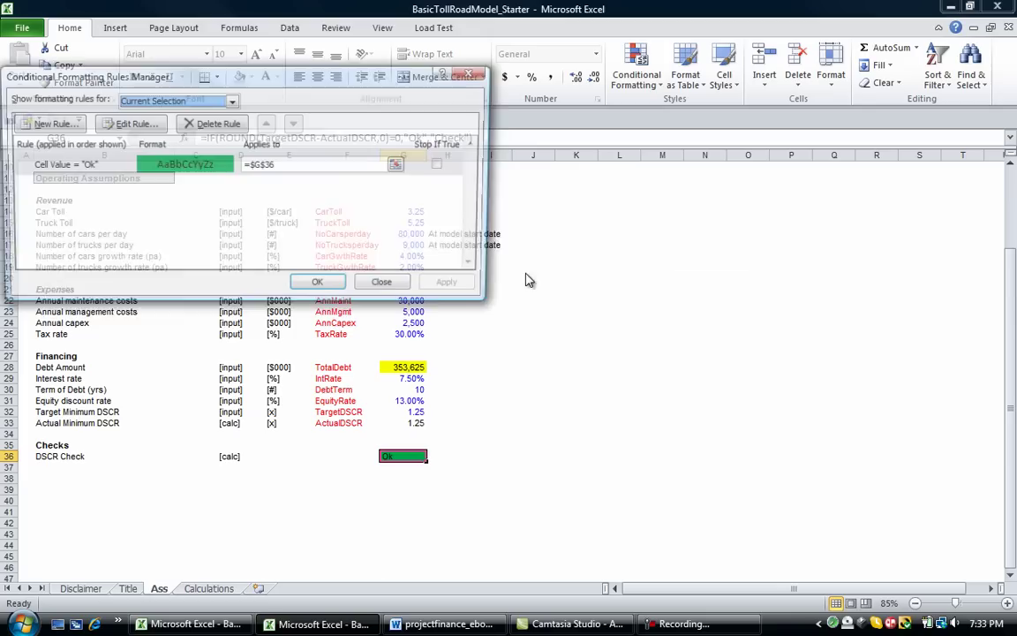
{"action": "left_click", "coordinate": [108, 124]}
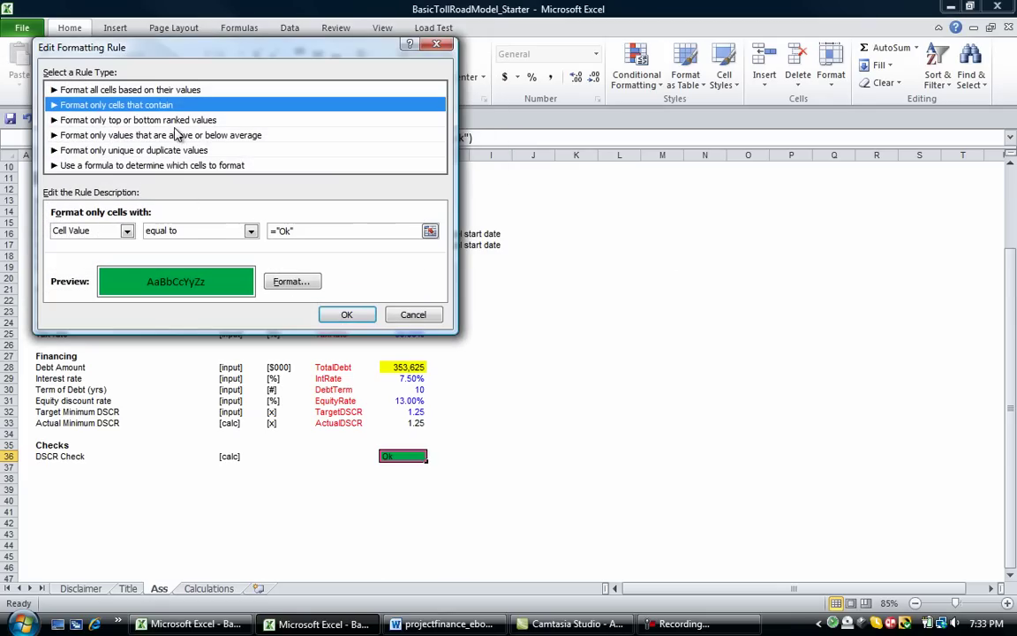
{"action": "left_click", "coordinate": [404, 316]}
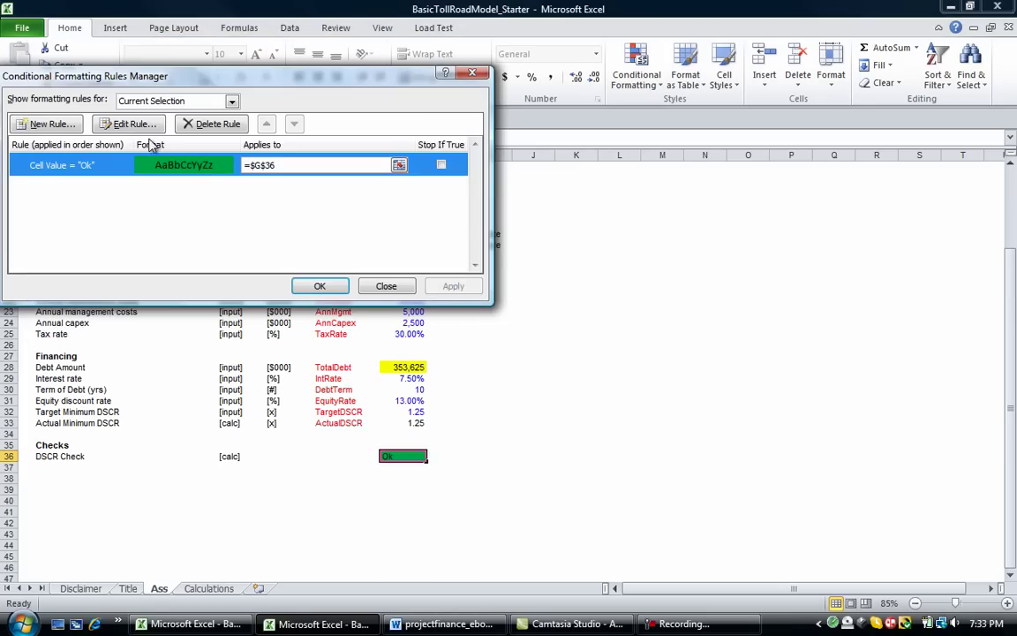
{"action": "left_click", "coordinate": [51, 120]}
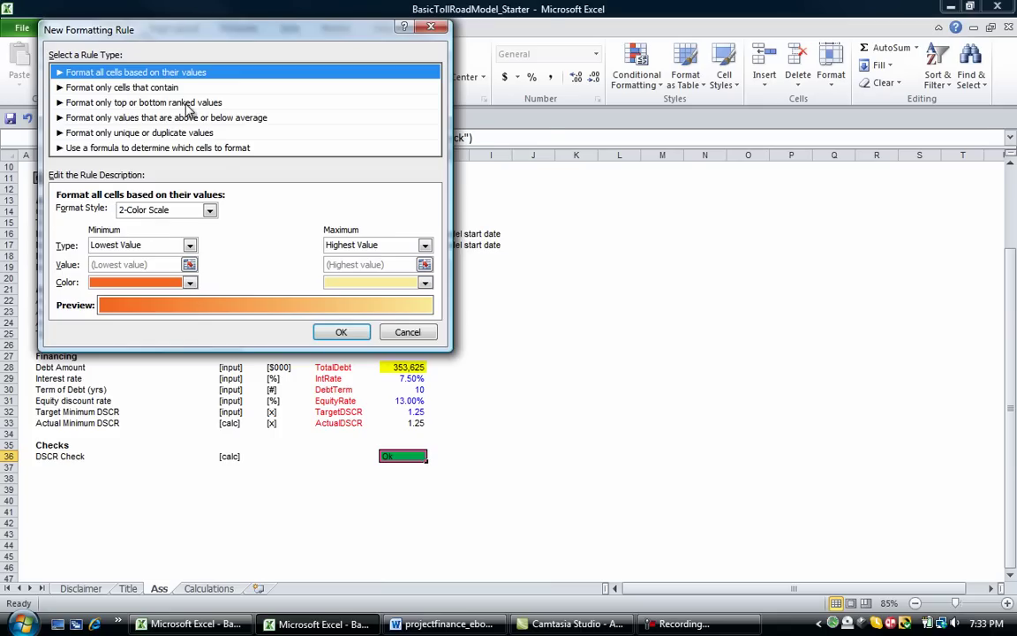
{"action": "left_click", "coordinate": [166, 89]}
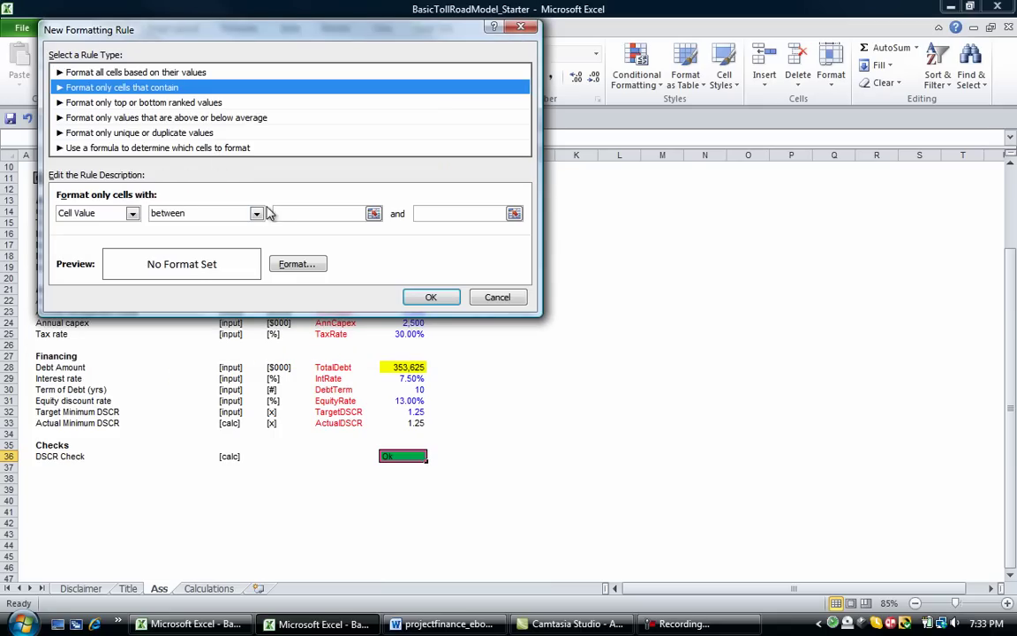
{"action": "left_click", "coordinate": [256, 213]}
{"action": "left_click", "coordinate": [236, 249]}
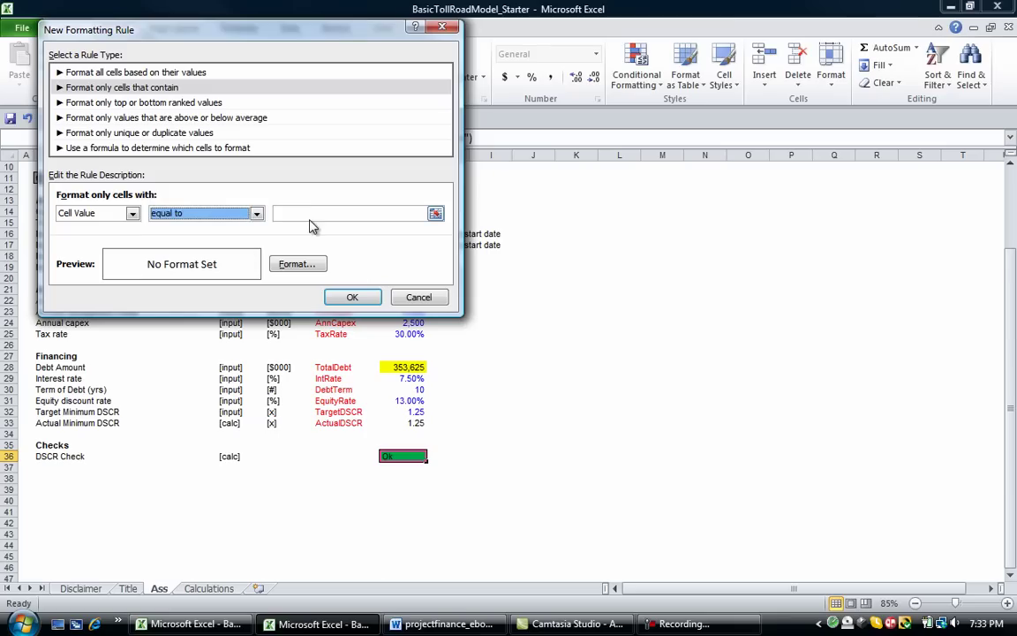
{"action": "left_click", "coordinate": [308, 213]}
{"action": "type", "text": "Check"}
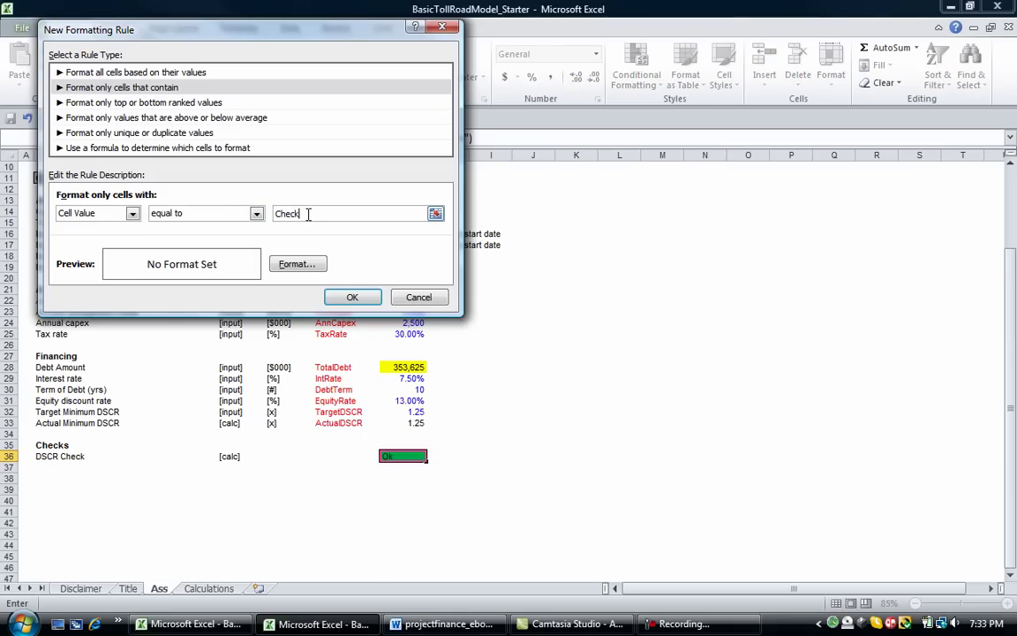
Step: Give the Check rule a bright red fill and apply the G36 formatting rules
{"action": "left_click", "coordinate": [297, 269]}
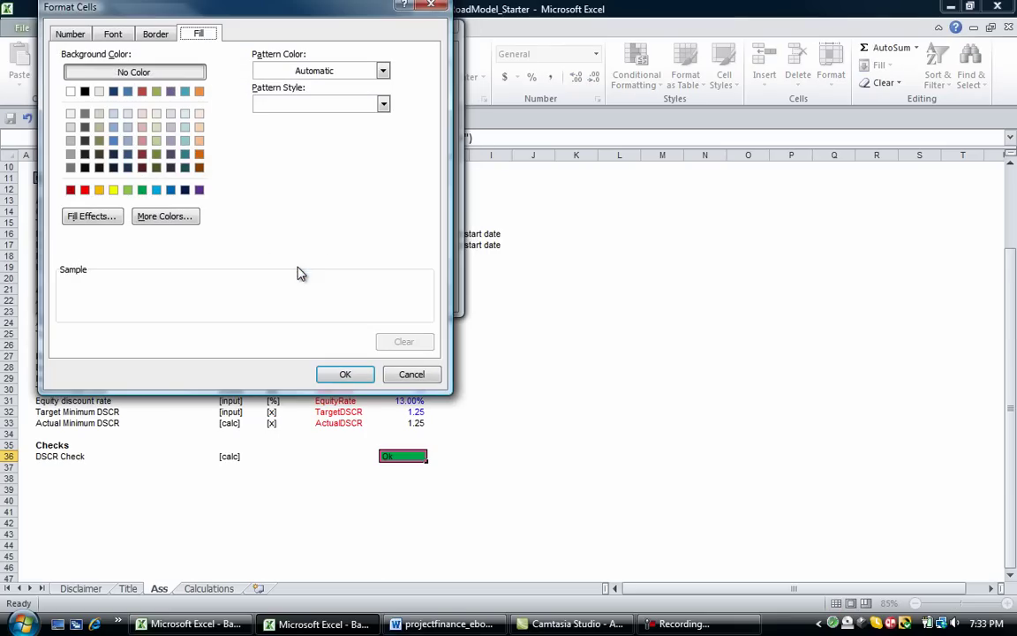
{"action": "left_click", "coordinate": [84, 190]}
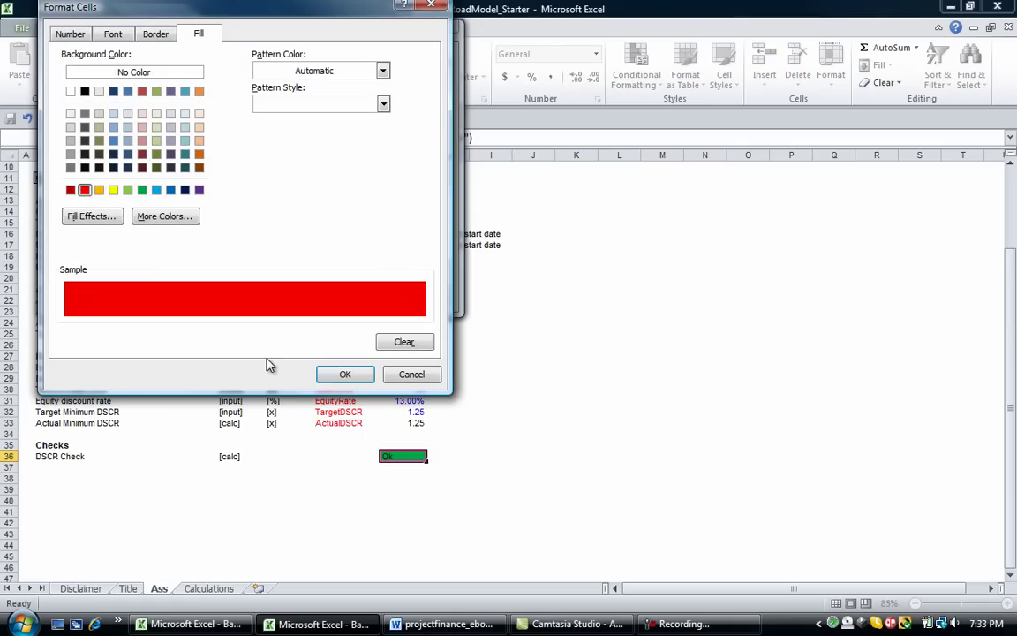
{"action": "left_click", "coordinate": [339, 374]}
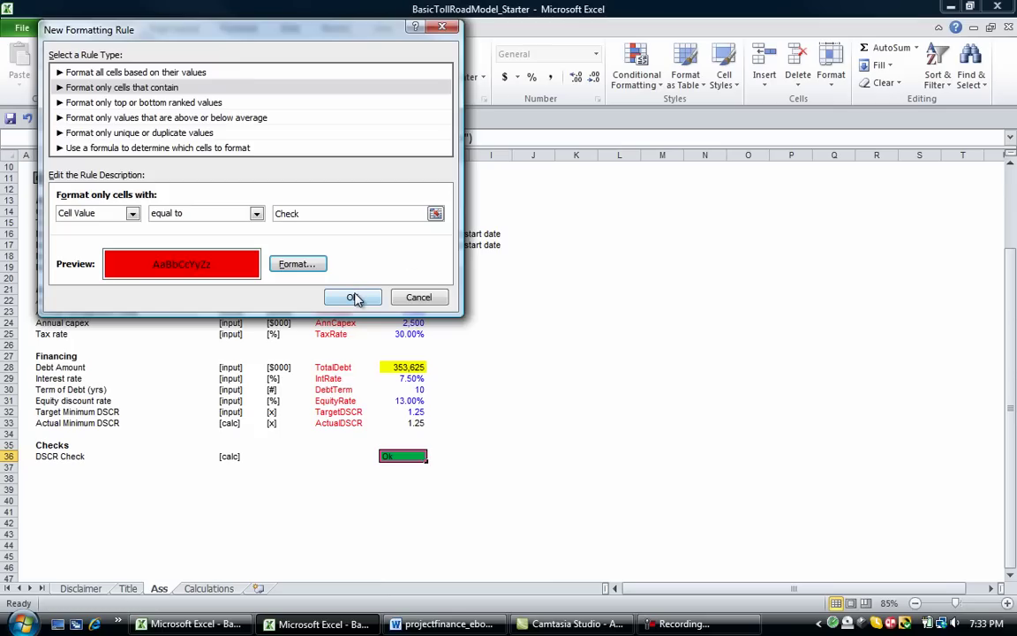
{"action": "left_click", "coordinate": [353, 297]}
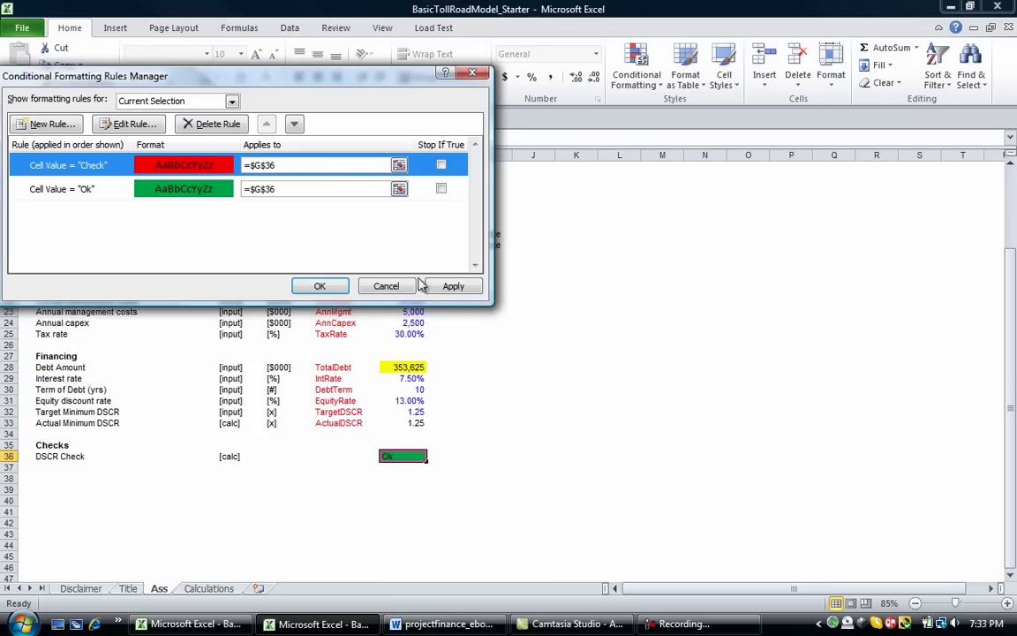
{"action": "left_click", "coordinate": [432, 291]}
{"action": "left_click", "coordinate": [321, 286]}
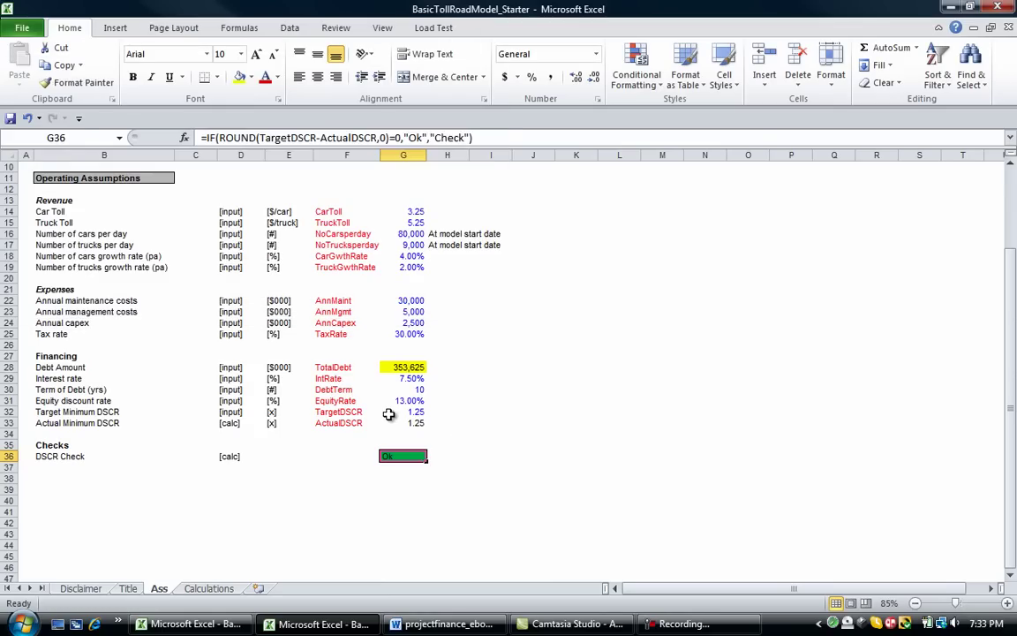
Step: Set the Target Minimum DSCR to 15 to test the DSCR Check cell
{"action": "left_click", "coordinate": [395, 412]}
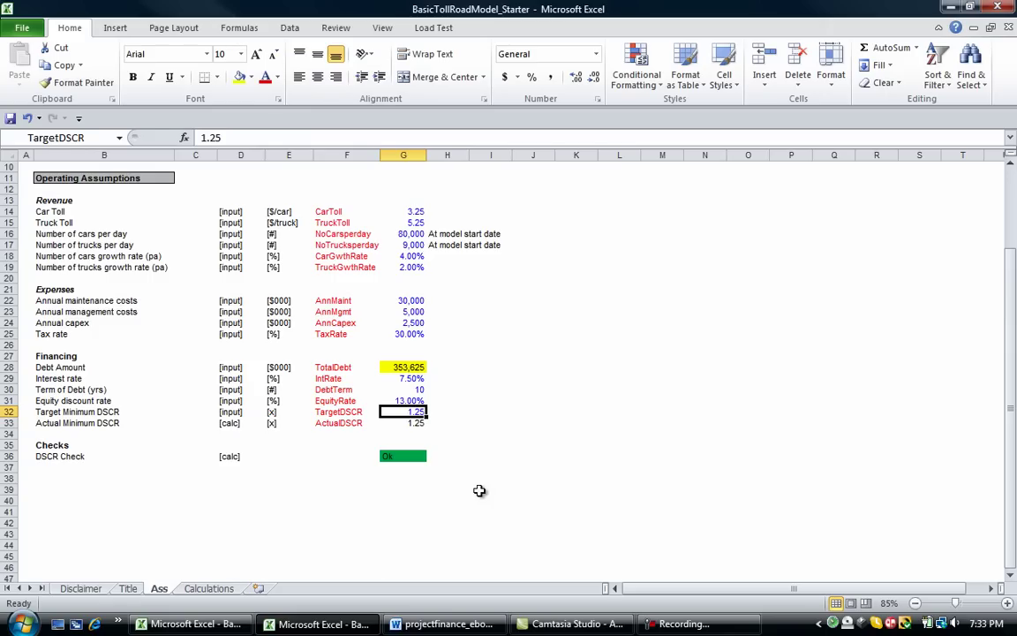
{"action": "type", "text": "15"}
{"action": "key", "text": "Return"}
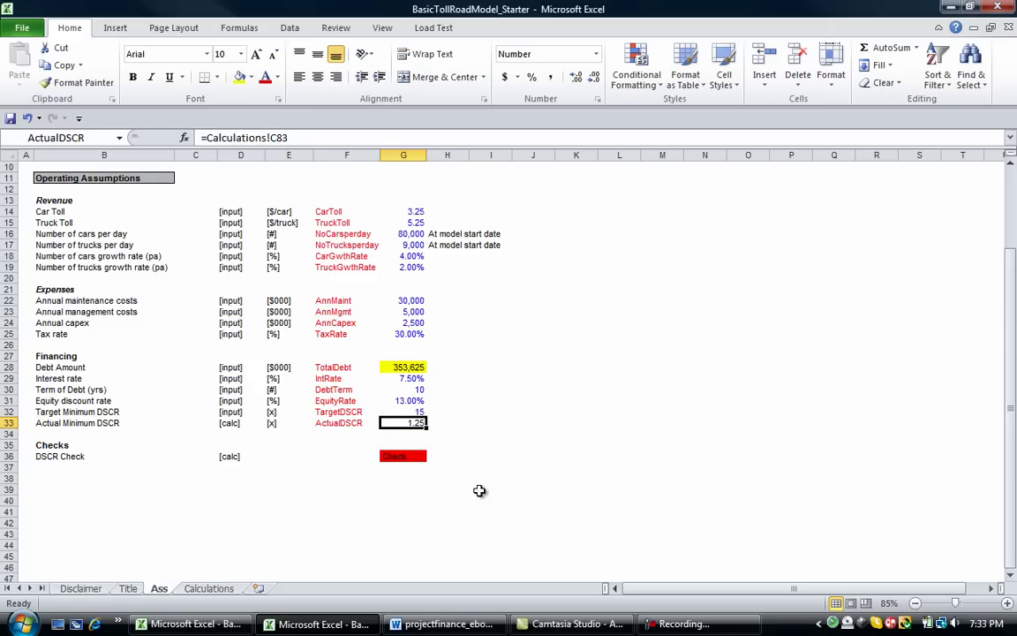
Step: Undo the test change to the Target Minimum DSCR
{"action": "key", "text": "Up"}
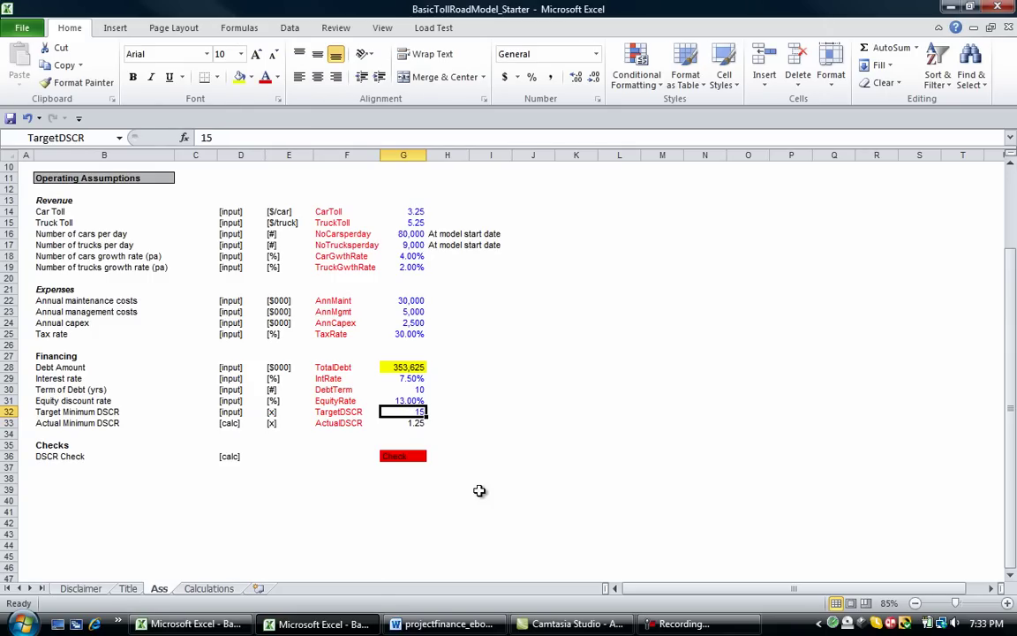
{"action": "type", "text": "1.25"}
{"action": "key", "text": "Escape"}
{"action": "key", "text": "ctrl+z"}
{"action": "key", "text": "Down"}
{"action": "key", "text": "Down"}
{"action": "key", "text": "Down"}
{"action": "key", "text": "Down"}
{"action": "key", "text": "Down"}
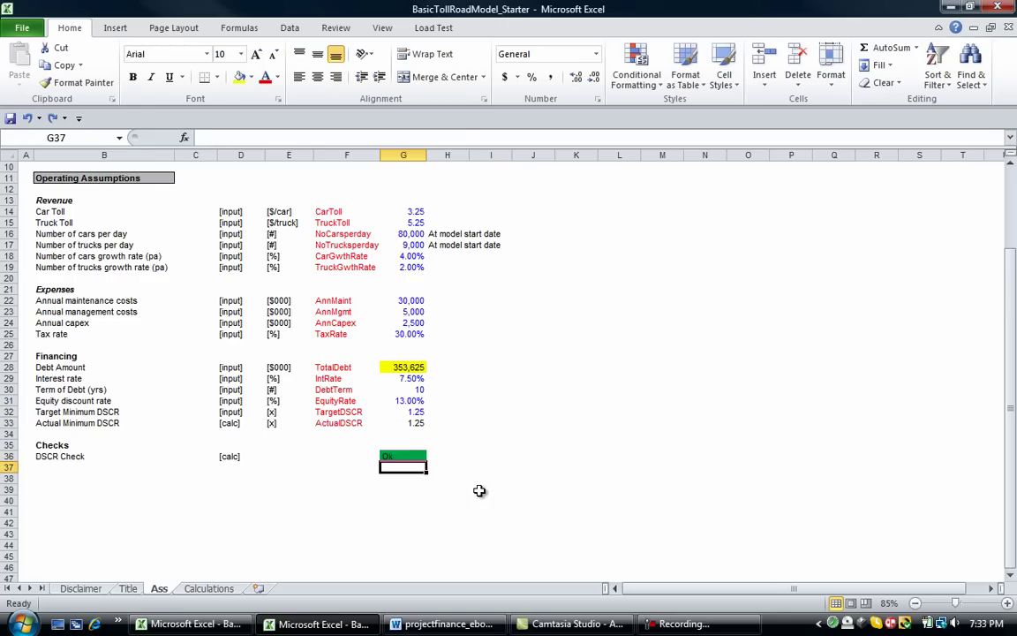
Step: Remove the yellow fill from the Debt Amount cell G28 in the Financing assumptions
{"action": "key", "text": "Up"}
{"action": "key", "text": "Up"}
{"action": "key", "text": "Up"}
{"action": "key", "text": "Up"}
{"action": "key", "text": "Up"}
{"action": "key", "text": "Up"}
{"action": "key", "text": "Up"}
{"action": "key", "text": "Up"}
{"action": "key", "text": "Up"}
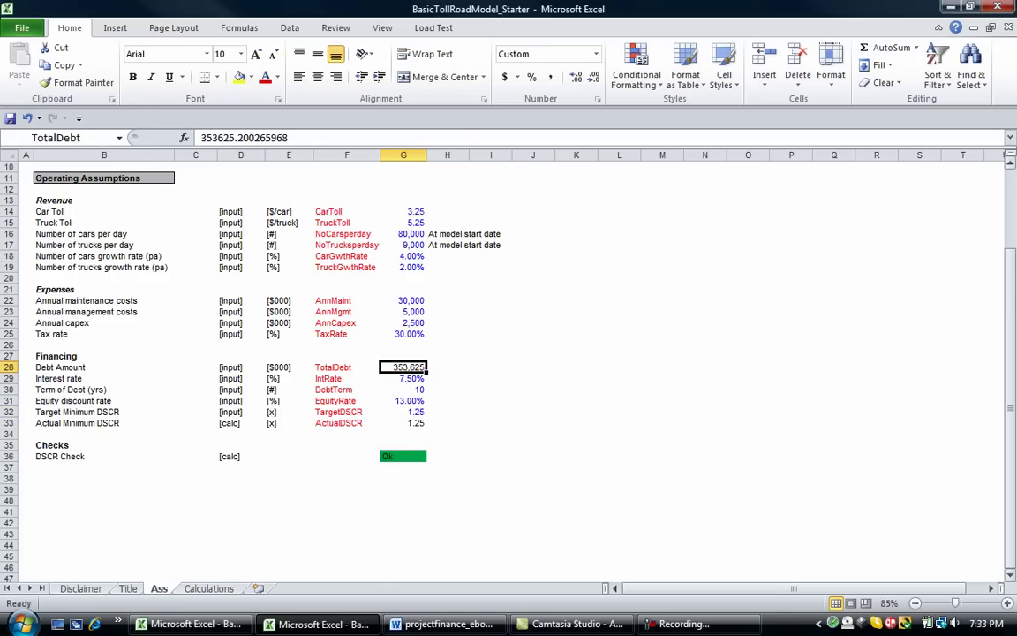
{"action": "key", "text": "alt+Tab"}
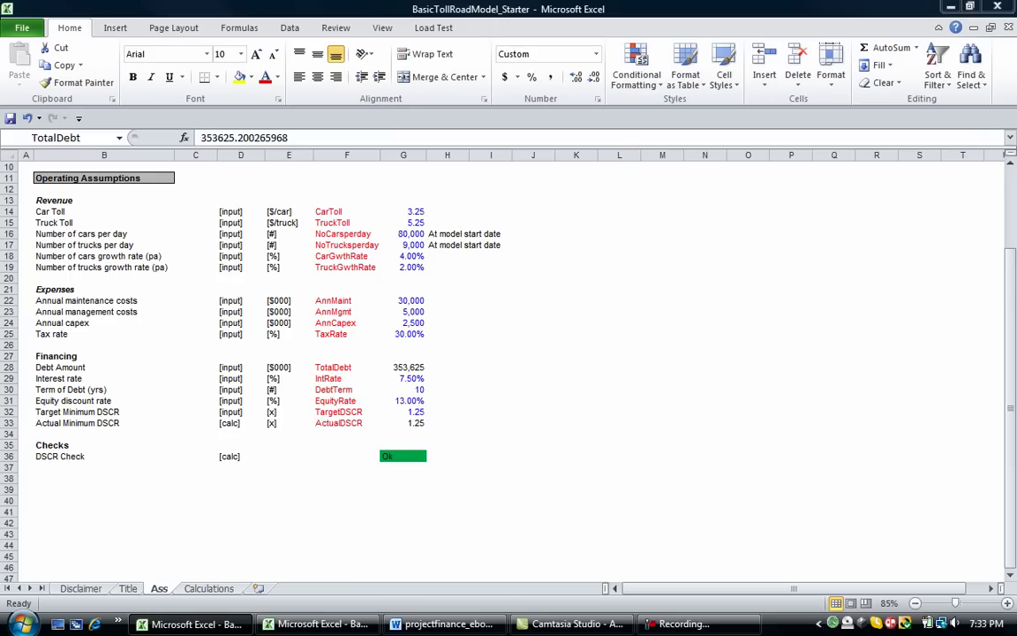
{"action": "key", "text": "alt+Tab"}
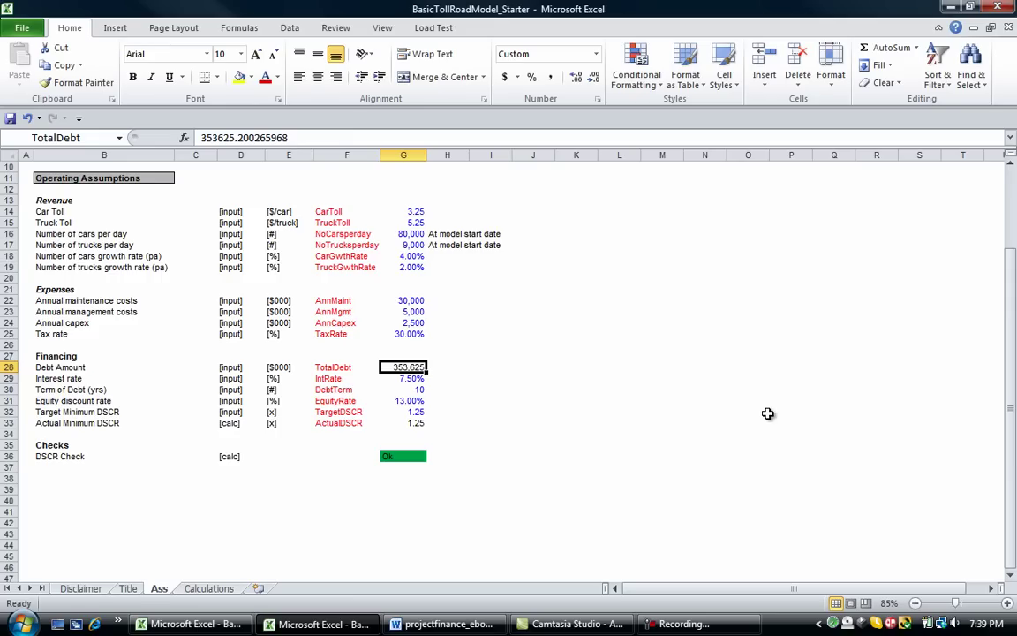
Step: Review the Calculations sheet from the Ratios and Financing sections back up to the Cash Flow Summary
{"action": "key", "text": "ctrl+Page_Down"}
{"action": "scroll", "coordinate": [768, 414], "scroll_direction": "down", "scroll_amount": 6}
{"action": "key", "text": "Up"}
{"action": "key", "text": "Up"}
{"action": "key", "text": "Up"}
{"action": "key", "text": "Up"}
{"action": "key", "text": "Up"}
{"action": "key", "text": "Up"}
{"action": "key", "text": "Up"}
{"action": "key", "text": "Up"}
{"action": "key", "text": "Up"}
{"action": "key", "text": "Up"}
{"action": "key", "text": "Up"}
{"action": "key", "text": "Up"}
{"action": "key", "text": "Up"}
{"action": "key", "text": "Up"}
{"action": "key", "text": "Up"}
{"action": "key", "text": "Up"}
{"action": "key", "text": "Up"}
{"action": "key", "text": "Up"}
{"action": "key", "text": "Up"}
{"action": "key", "text": "Up"}
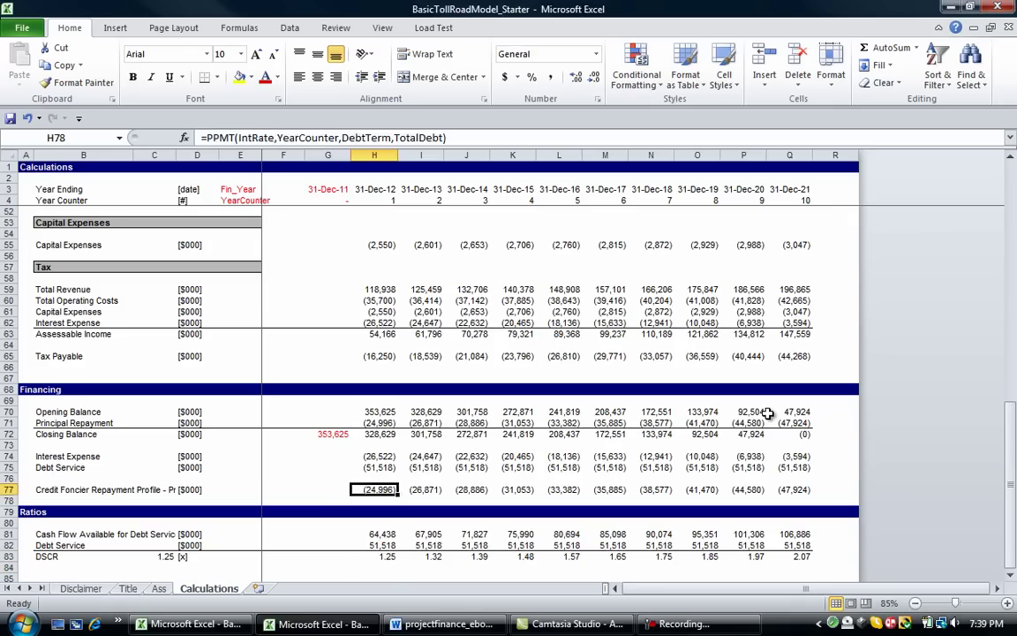
{"action": "key", "text": "Up"}
{"action": "key", "text": "Up"}
{"action": "key", "text": "Up"}
{"action": "key", "text": "Up"}
{"action": "key", "text": "Up"}
{"action": "key", "text": "Up"}
{"action": "key", "text": "Up"}
{"action": "key", "text": "Up"}
{"action": "key", "text": "Up"}
{"action": "key", "text": "Up"}
{"action": "key", "text": "Up"}
{"action": "key", "text": "Up"}
{"action": "key", "text": "Up"}
{"action": "key", "text": "Up"}
{"action": "key", "text": "Up"}
{"action": "key", "text": "Up"}
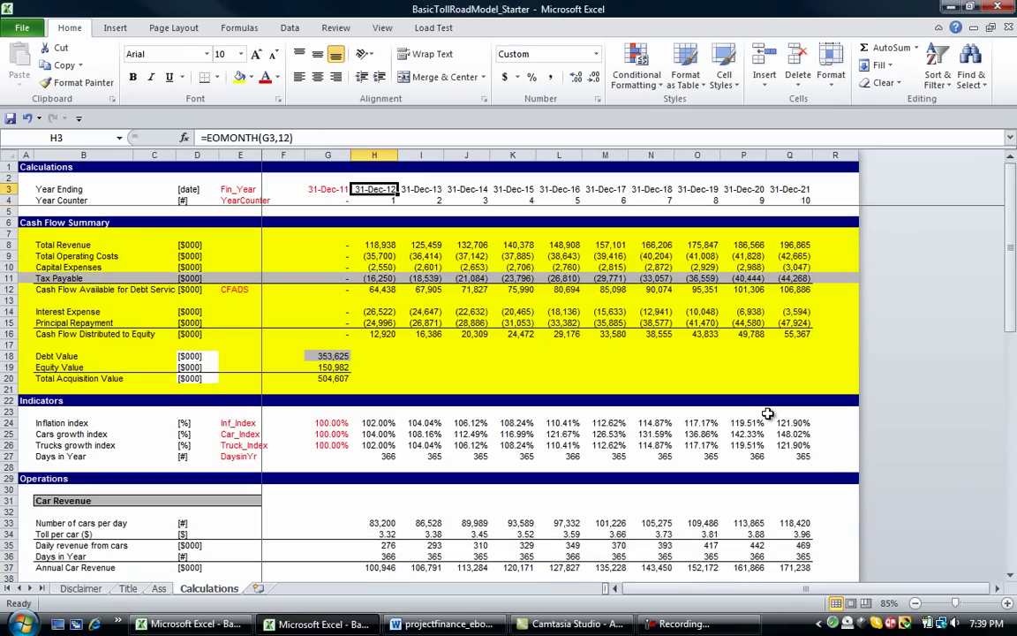
Step: Examine the formulas behind Total Acquisition Value, Debt Value and Equity Value in the Cash Flow Summary
{"action": "key", "text": "Down"}
{"action": "key", "text": "Down"}
{"action": "key", "text": "Down"}
{"action": "key", "text": "Down"}
{"action": "key", "text": "Down"}
{"action": "key", "text": "Down"}
{"action": "key", "text": "Down"}
{"action": "key", "text": "Down"}
{"action": "key", "text": "Down"}
{"action": "key", "text": "Down"}
{"action": "key", "text": "Down"}
{"action": "key", "text": "Down"}
{"action": "key", "text": "Down"}
{"action": "key", "text": "Down"}
{"action": "key", "text": "Down"}
{"action": "key", "text": "Down"}
{"action": "key", "text": "Down"}
{"action": "key", "text": "Down"}
{"action": "key", "text": "Down"}
{"action": "key", "text": "Left"}
{"action": "key", "text": "Up"}
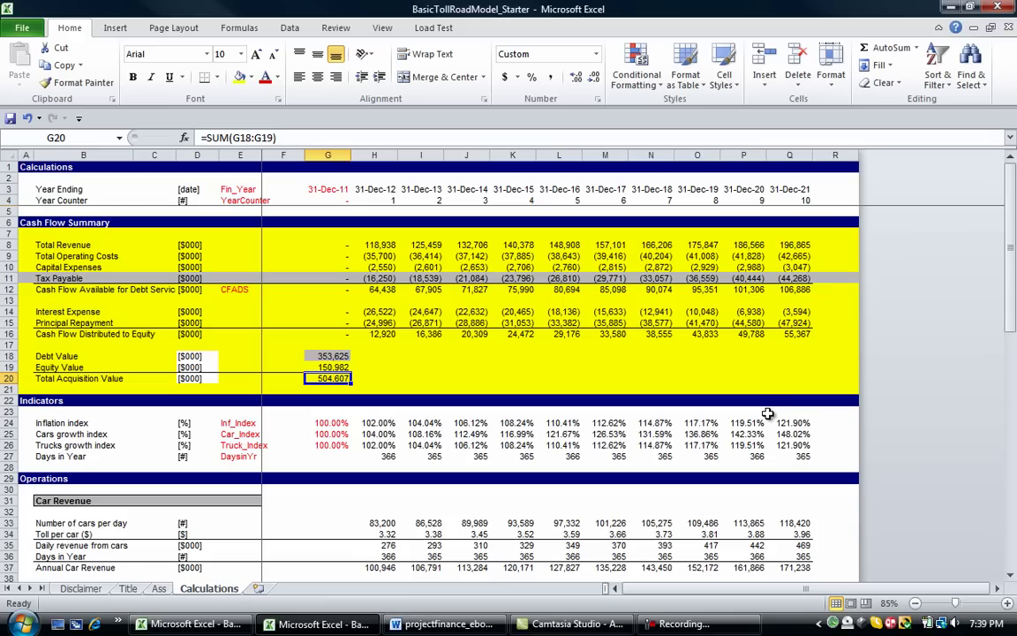
{"action": "key", "text": "Up"}
{"action": "key", "text": "Up"}
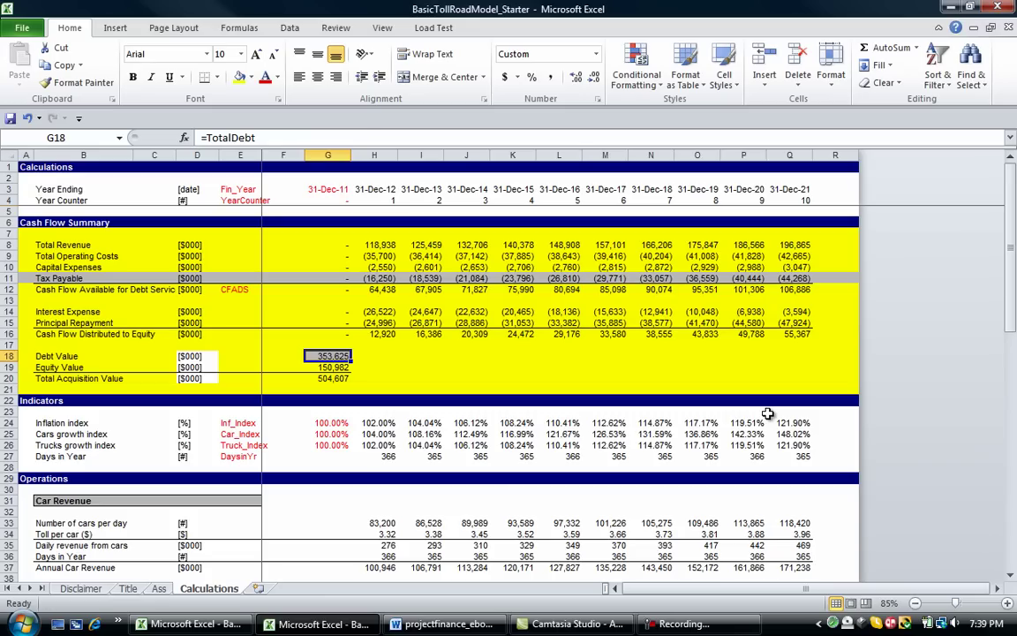
{"action": "key", "text": "Down"}
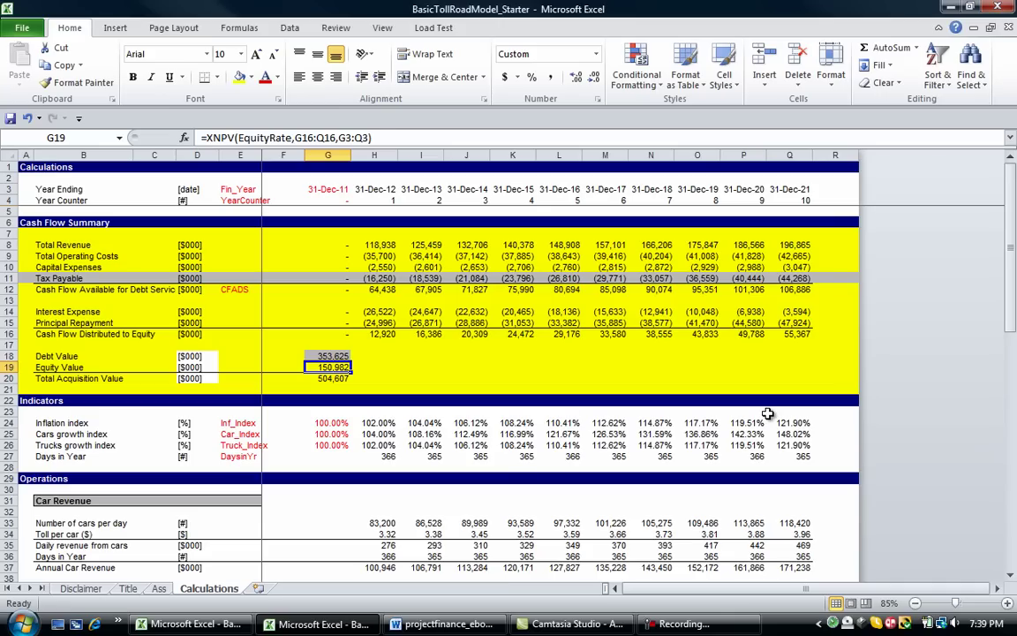
{"action": "key", "text": "Up"}
{"action": "key", "text": "Up"}
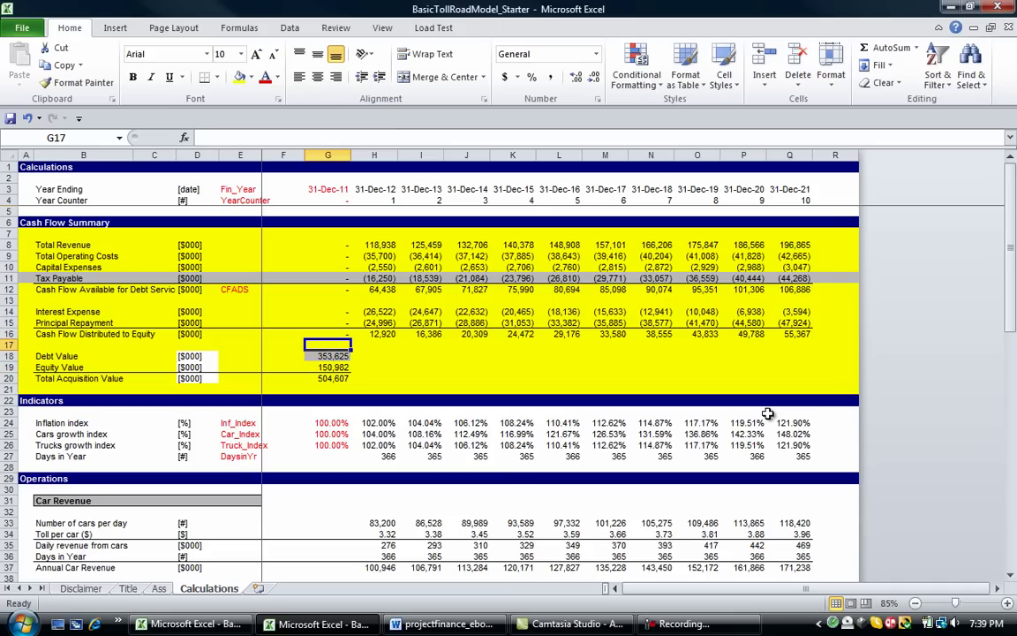